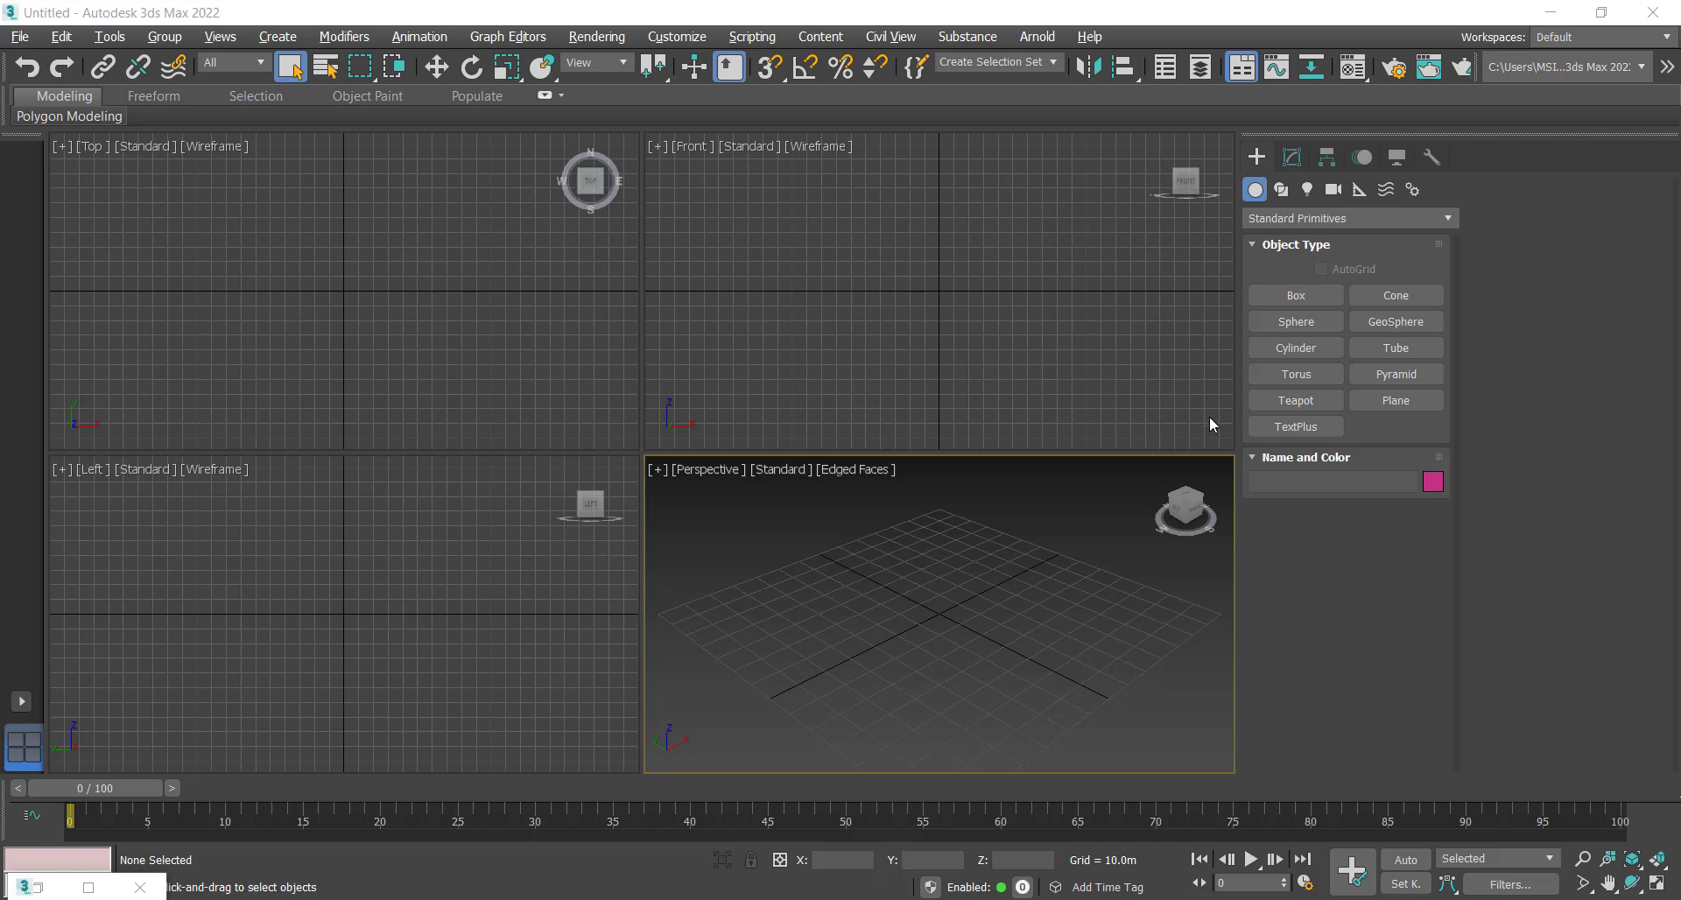
# - Create a tall box about 24.4 m long, 23 m wide and 150 m high near the origin, viewed in a maximized Perspective viewport
pyautogui.click(1298, 298)
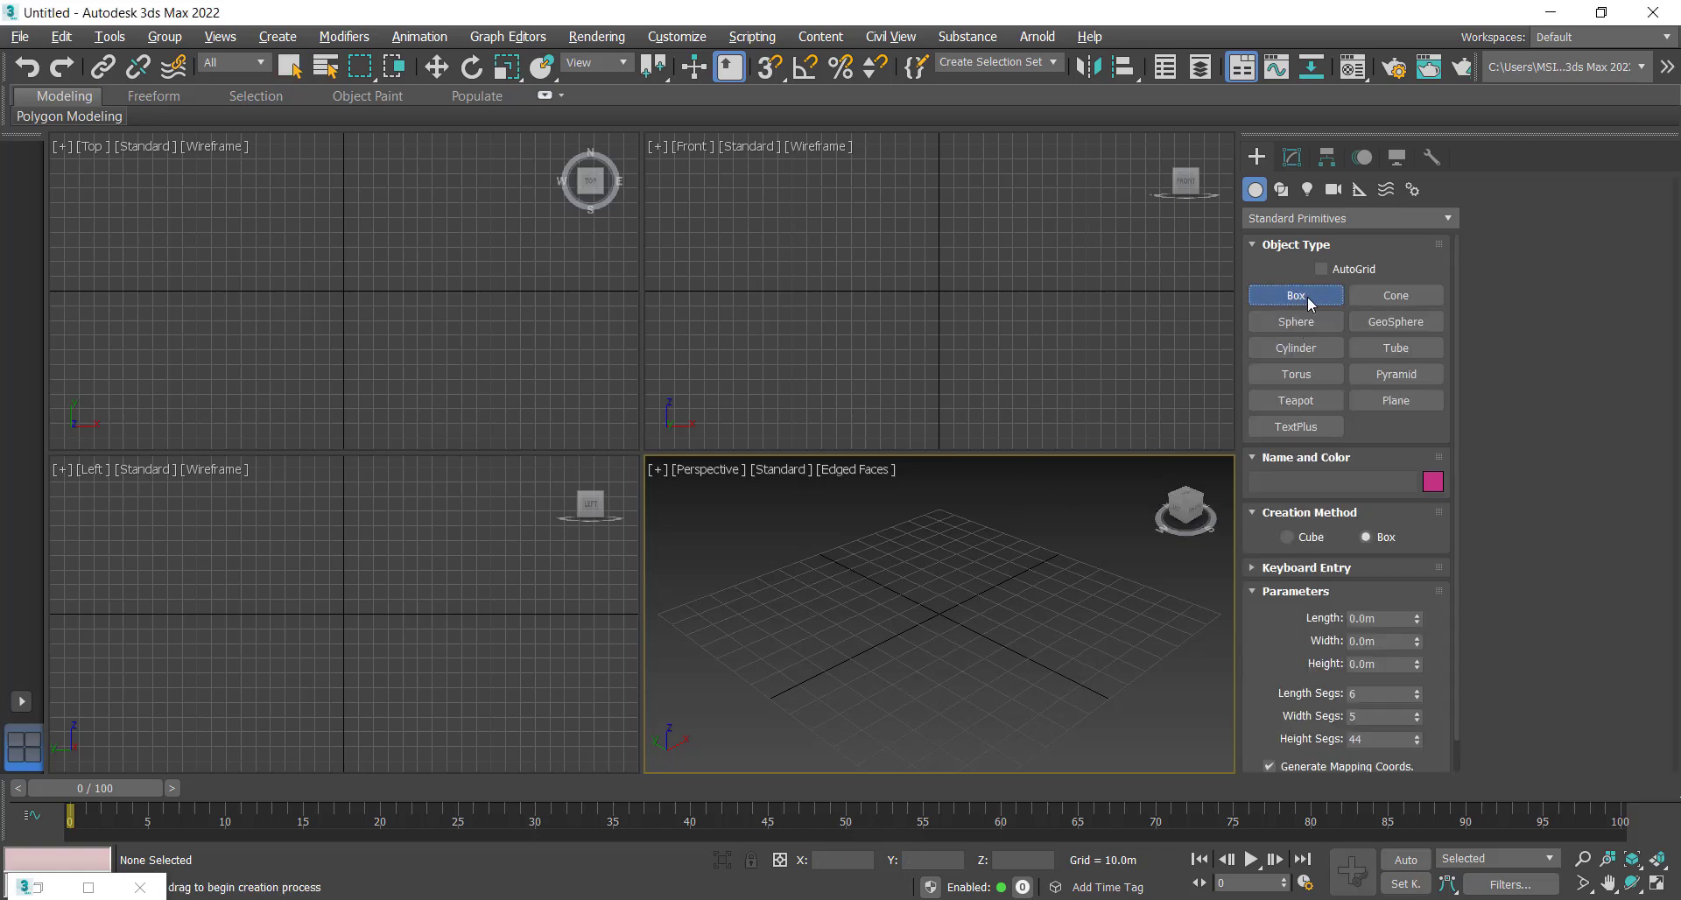
pyautogui.moveTo(943, 603); pyautogui.dragTo(949, 657)
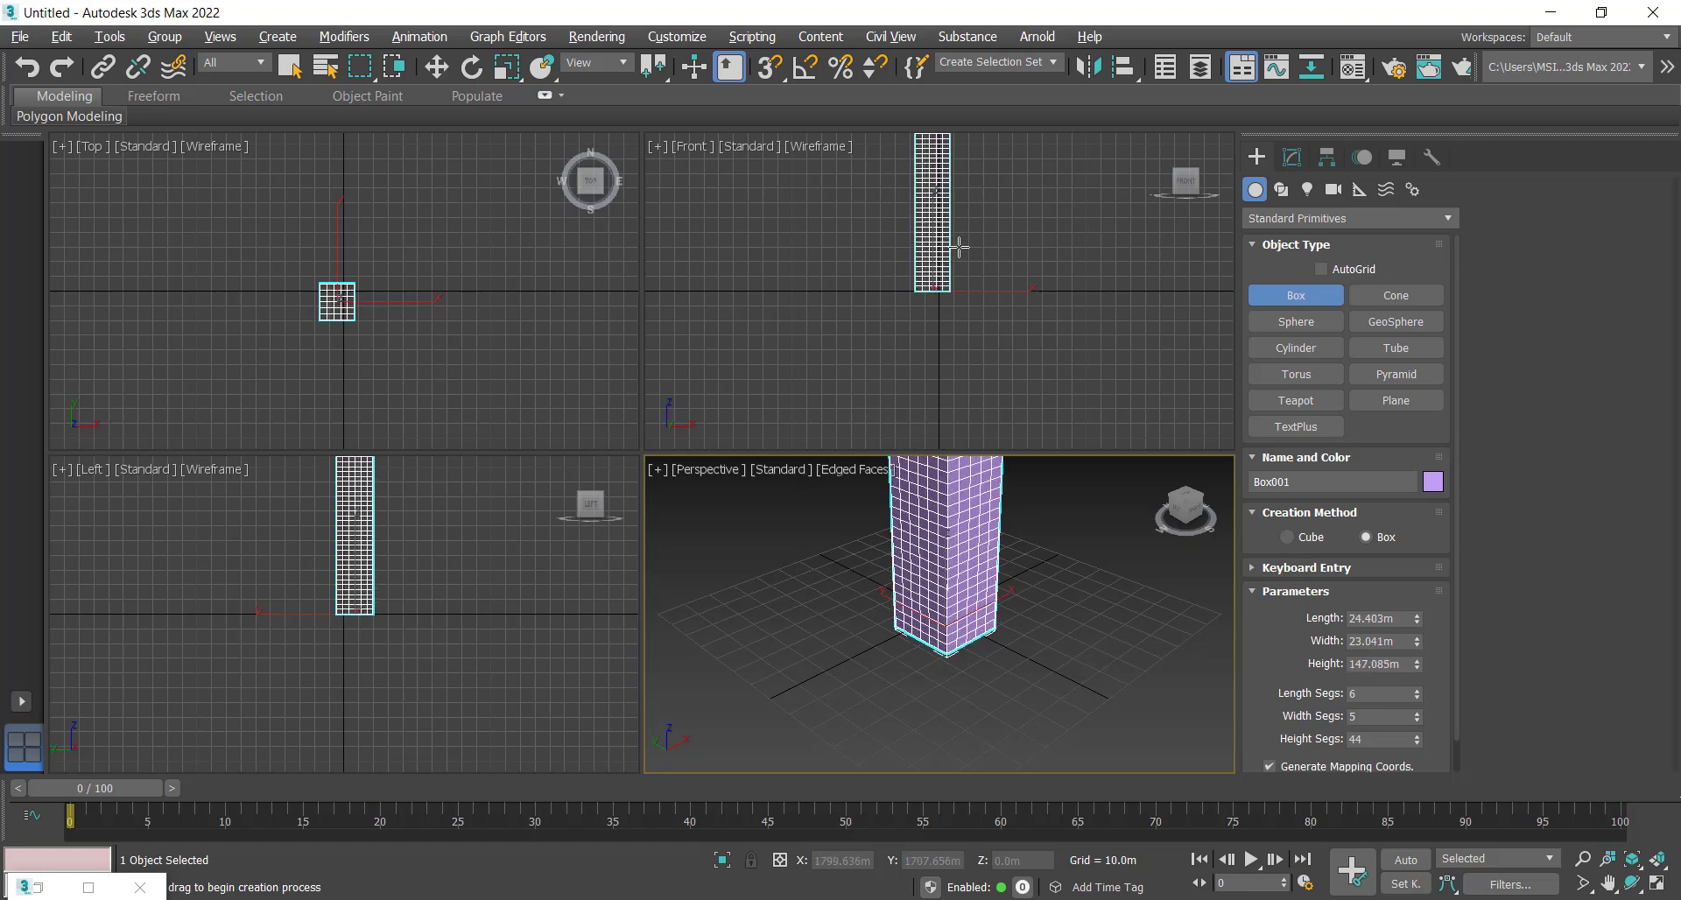
pyautogui.rightClick(947, 544)
pyautogui.scroll(5, 947, 545)
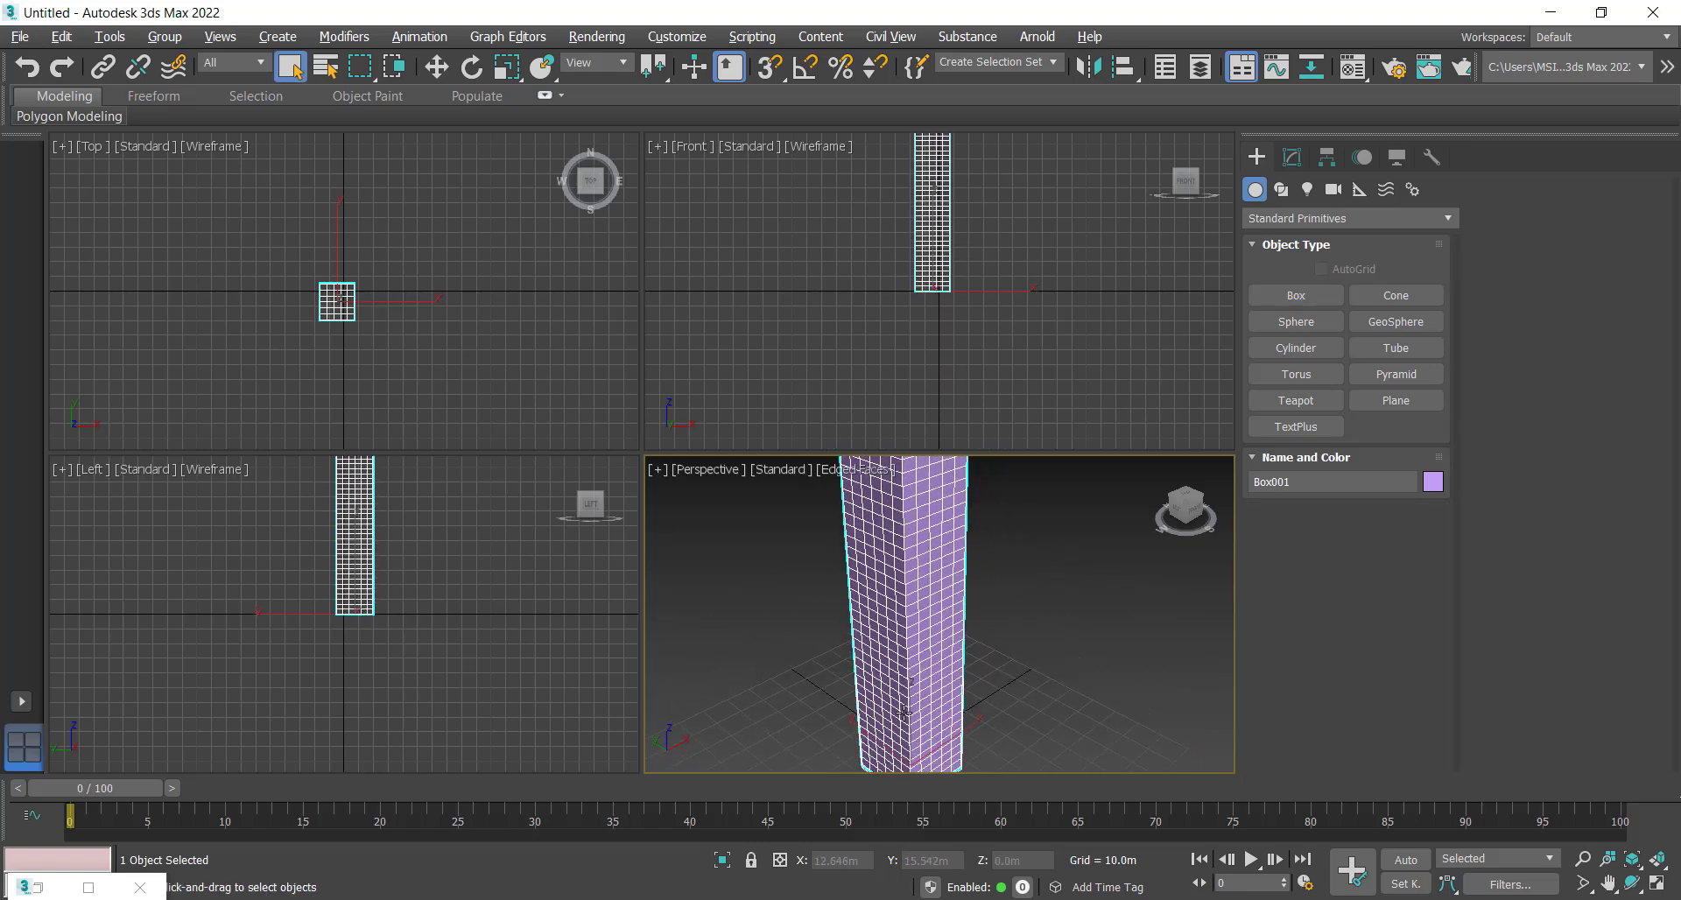
pyautogui.hotkey('alt', 'w')
pyautogui.press('z')
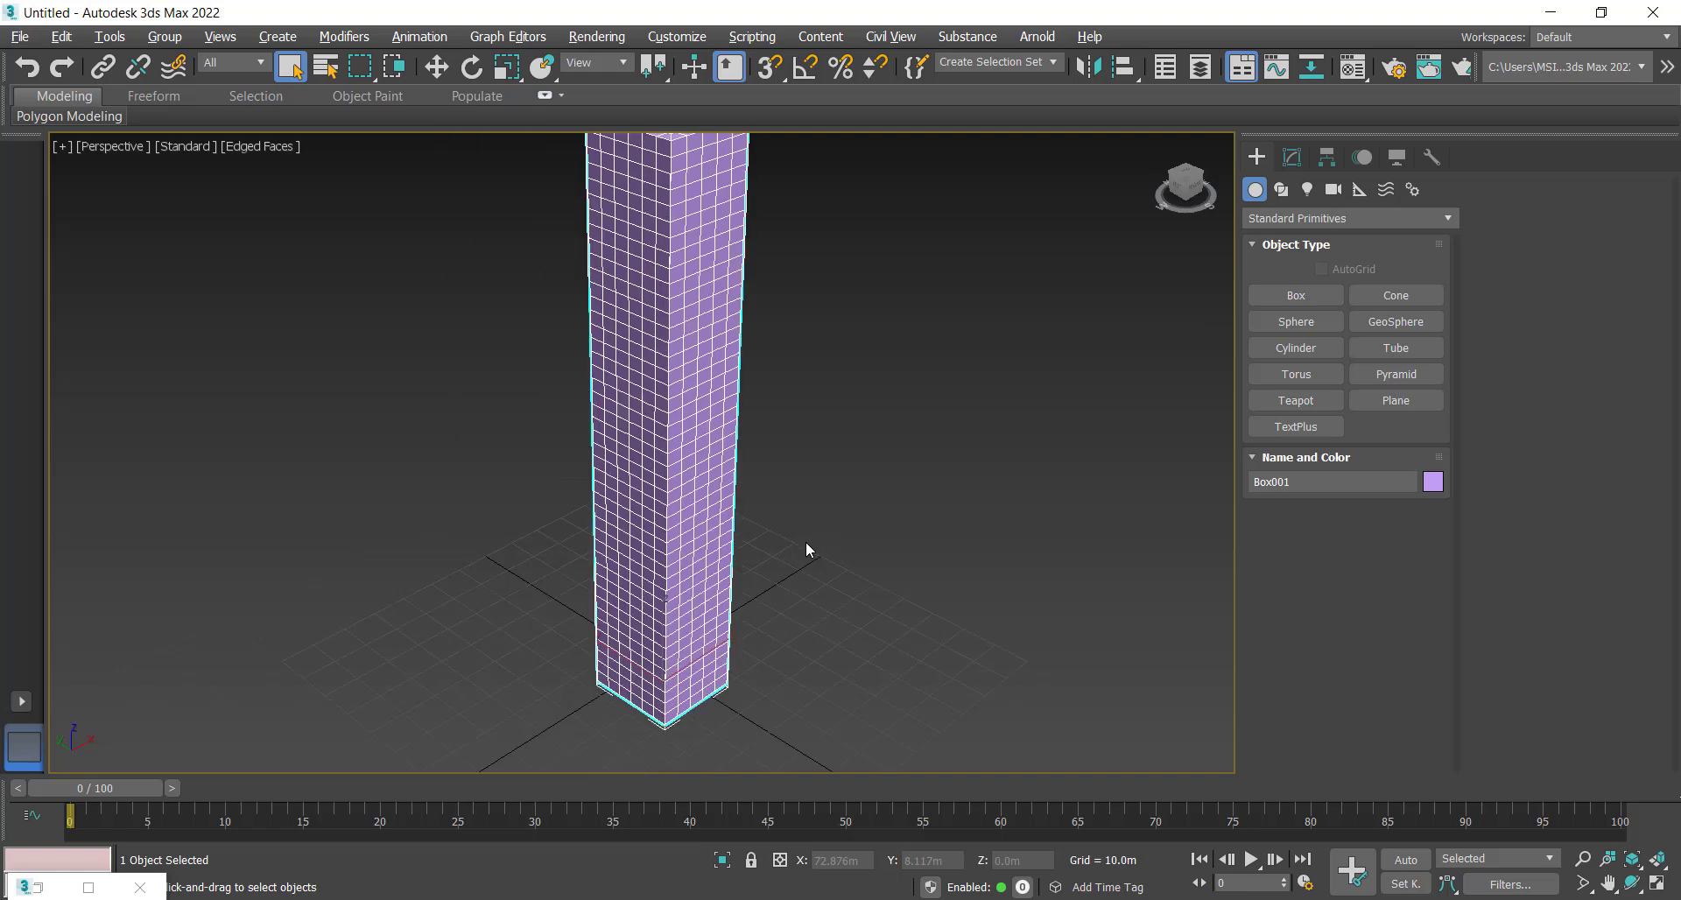
# - Add a Bend modifier to the box and a Twist modifier above it
pyautogui.click(1290, 156)
pyautogui.keyDown('alt'); pyautogui.moveTo(875, 340); pyautogui.dragTo(872, 408, button='middle'); pyautogui.keyUp('alt')
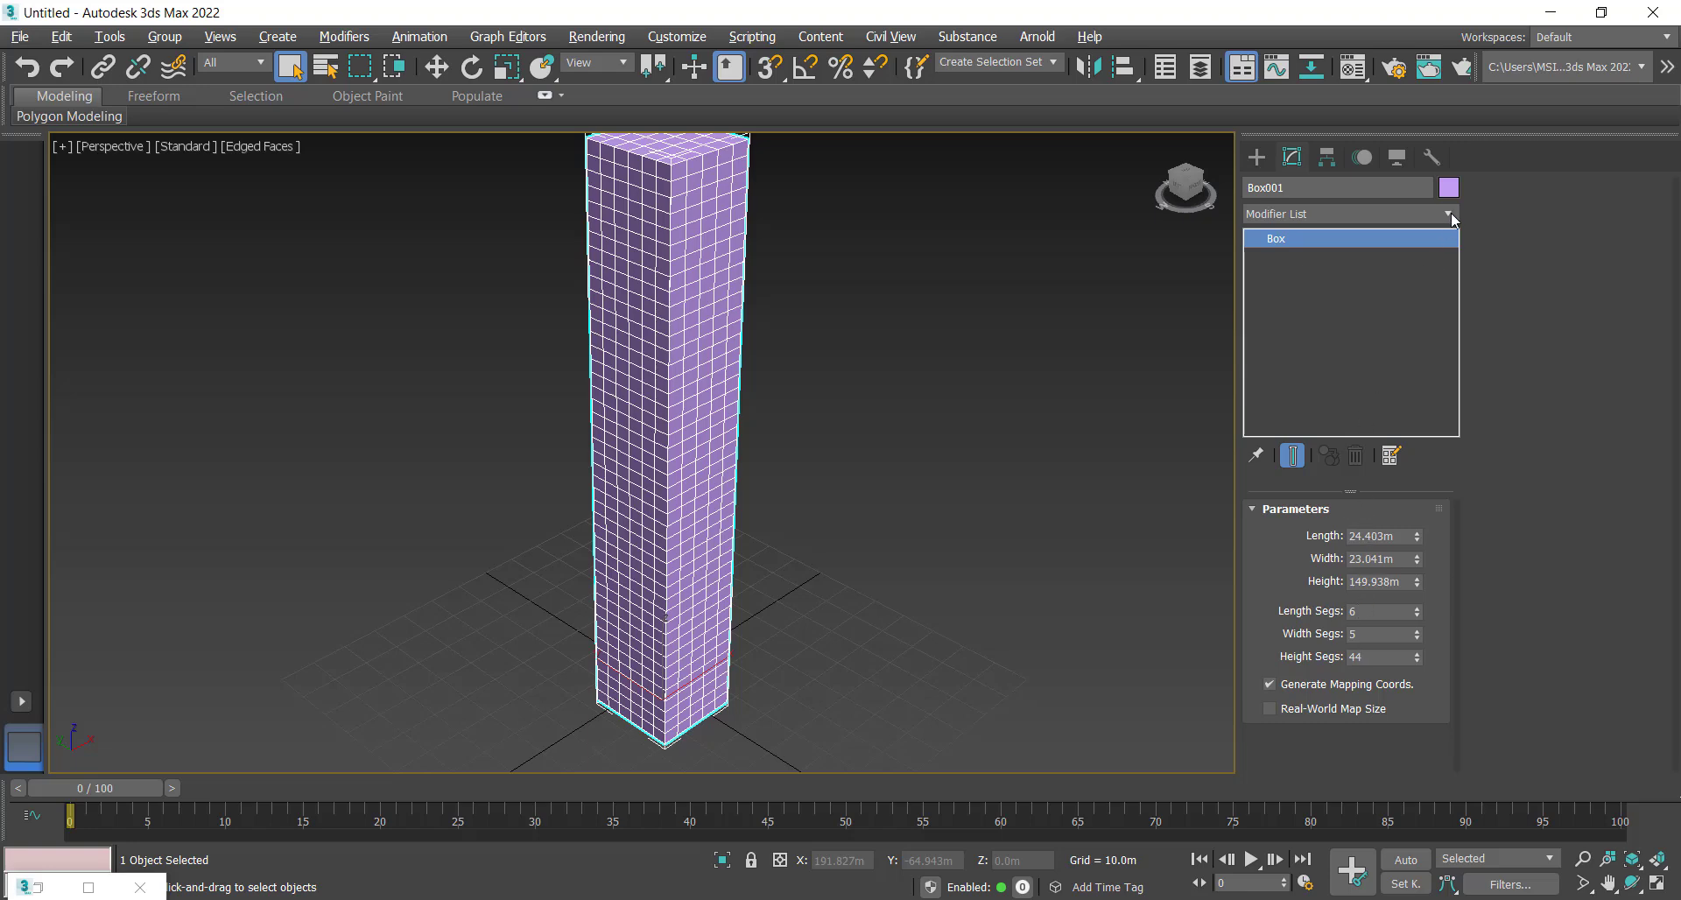
pyautogui.click(1363, 214)
pyautogui.scroll(-6, 1352, 233)
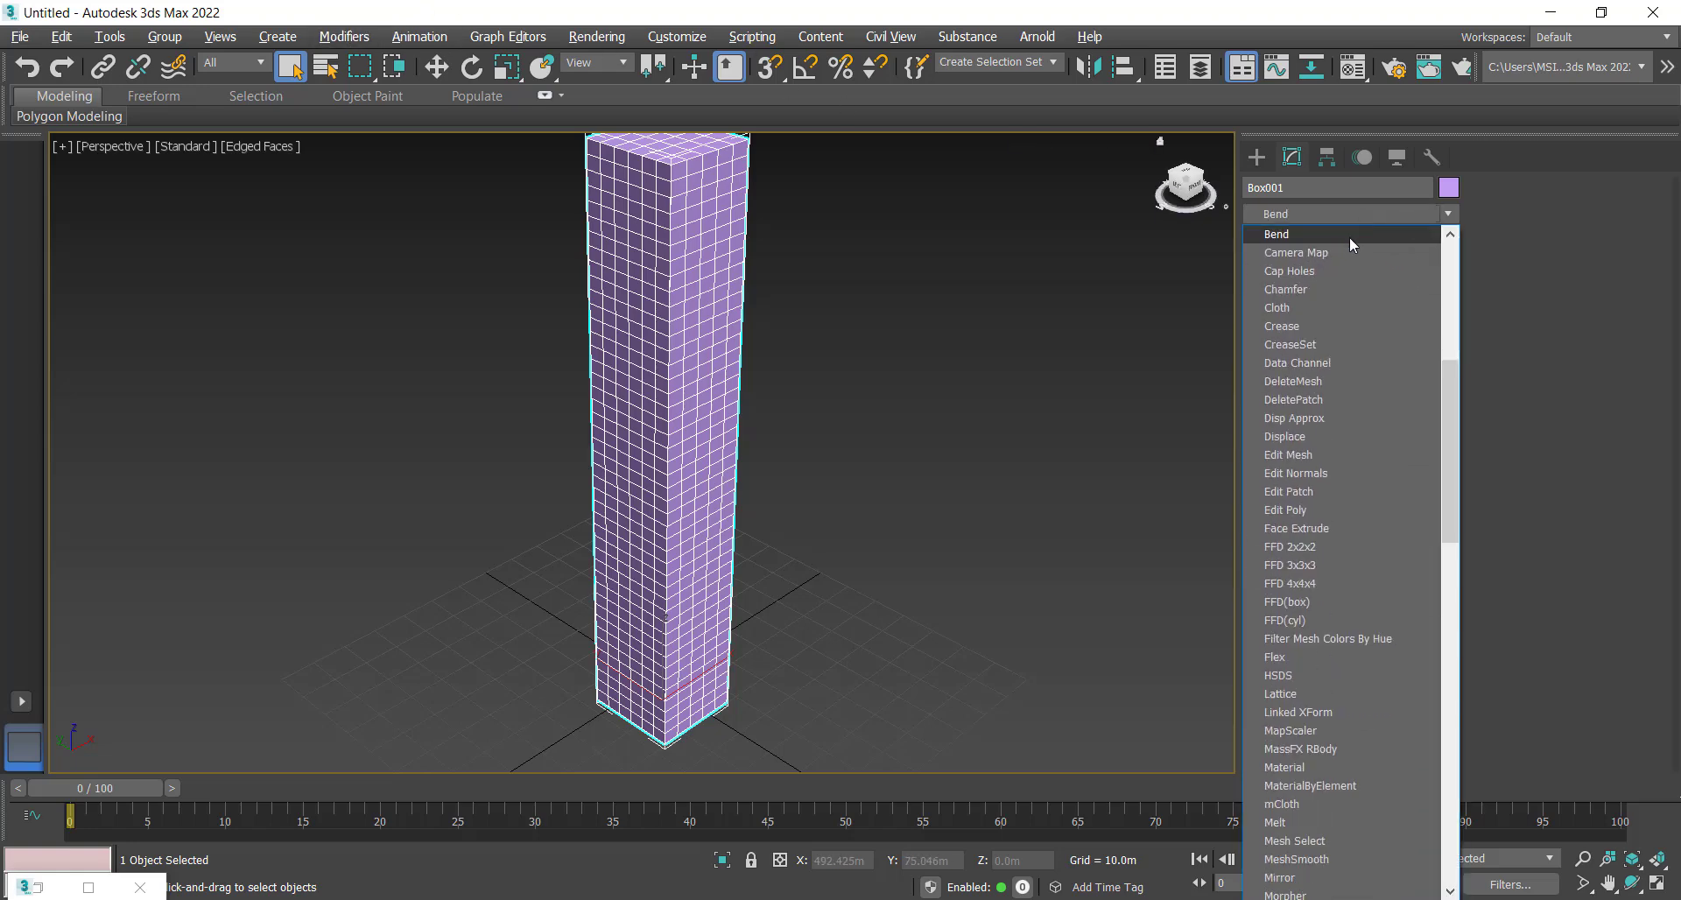
pyautogui.click(1349, 237)
pyautogui.click(1346, 215)
pyautogui.press('t')
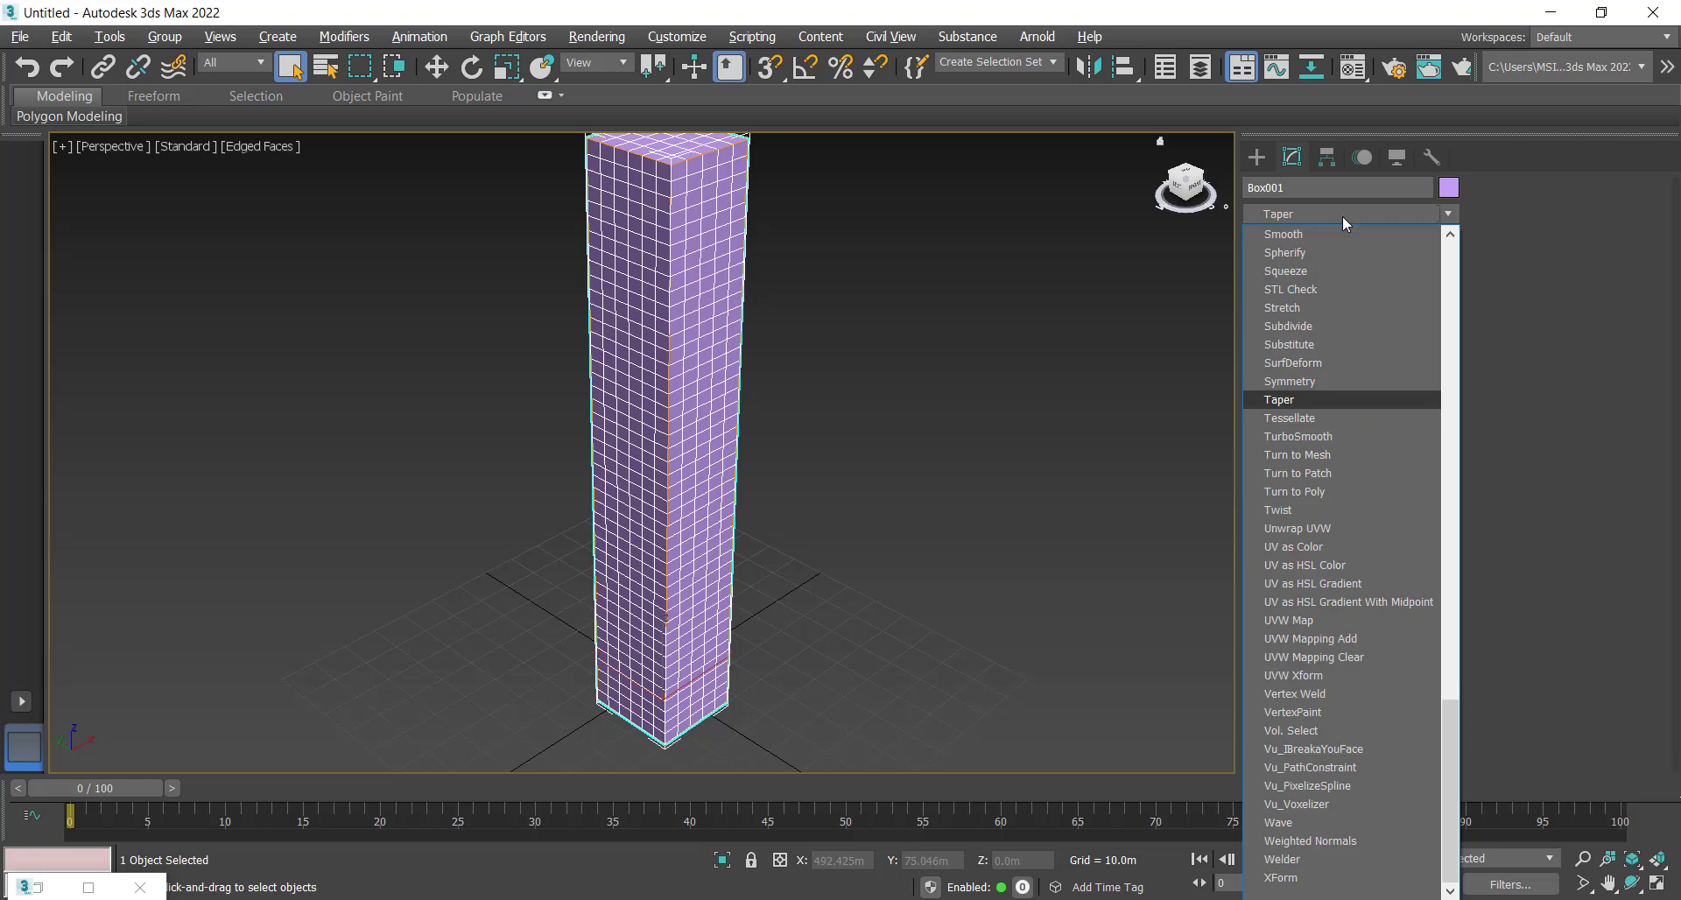
pyautogui.click(1314, 511)
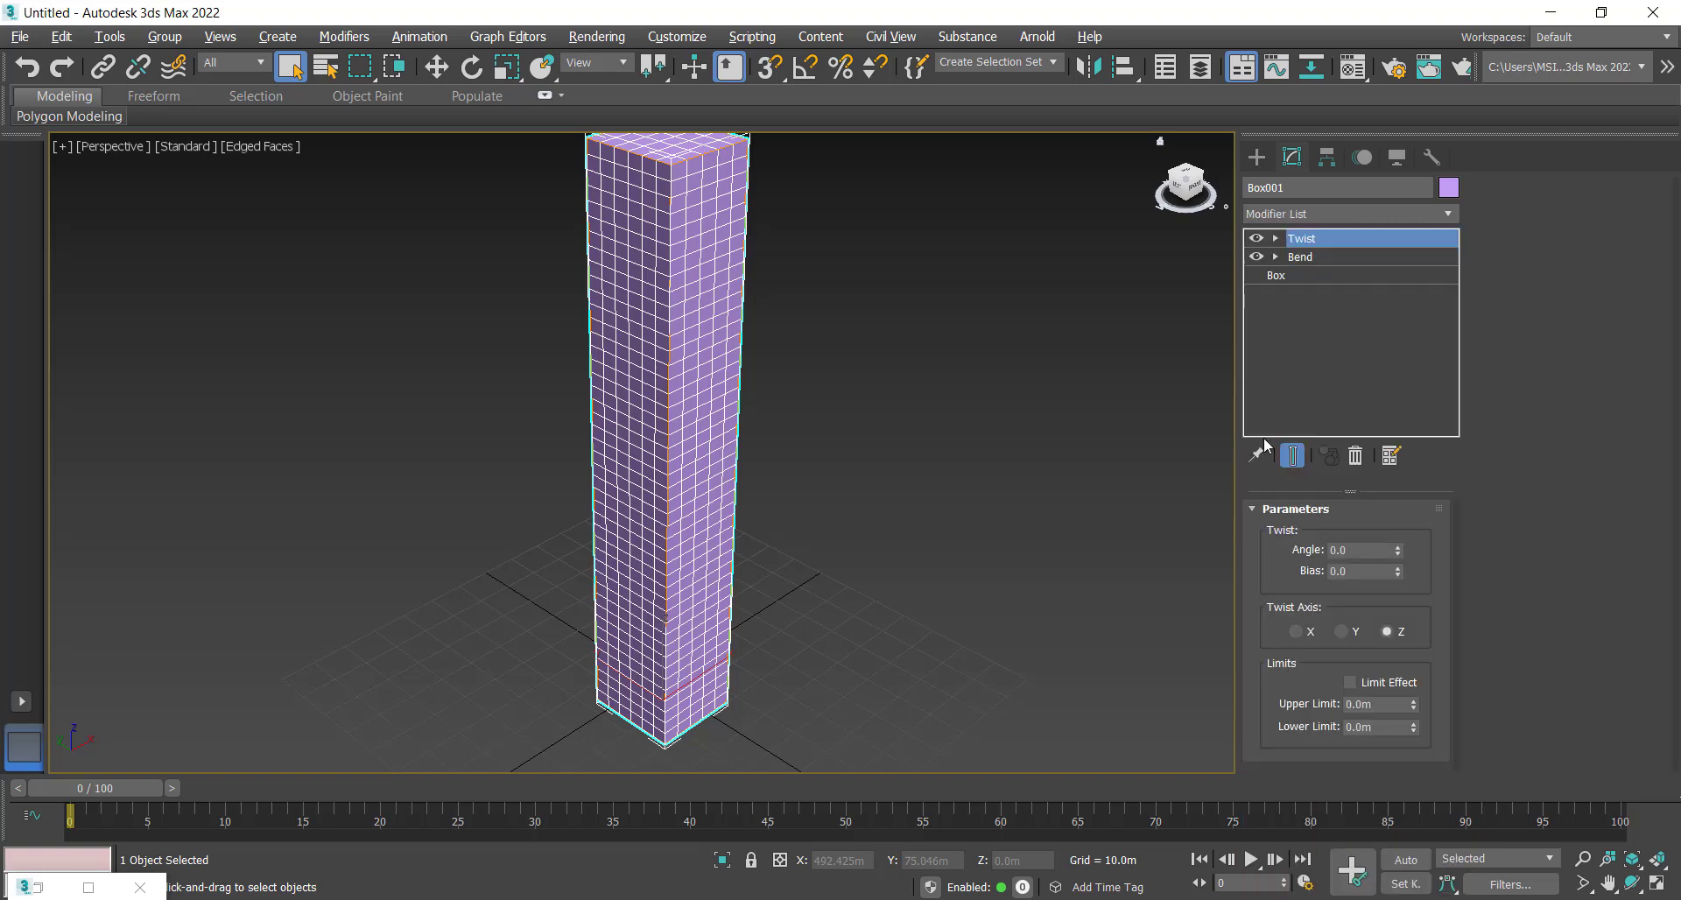
pyautogui.moveTo(961, 312); pyautogui.dragTo(990, 353, button='middle')
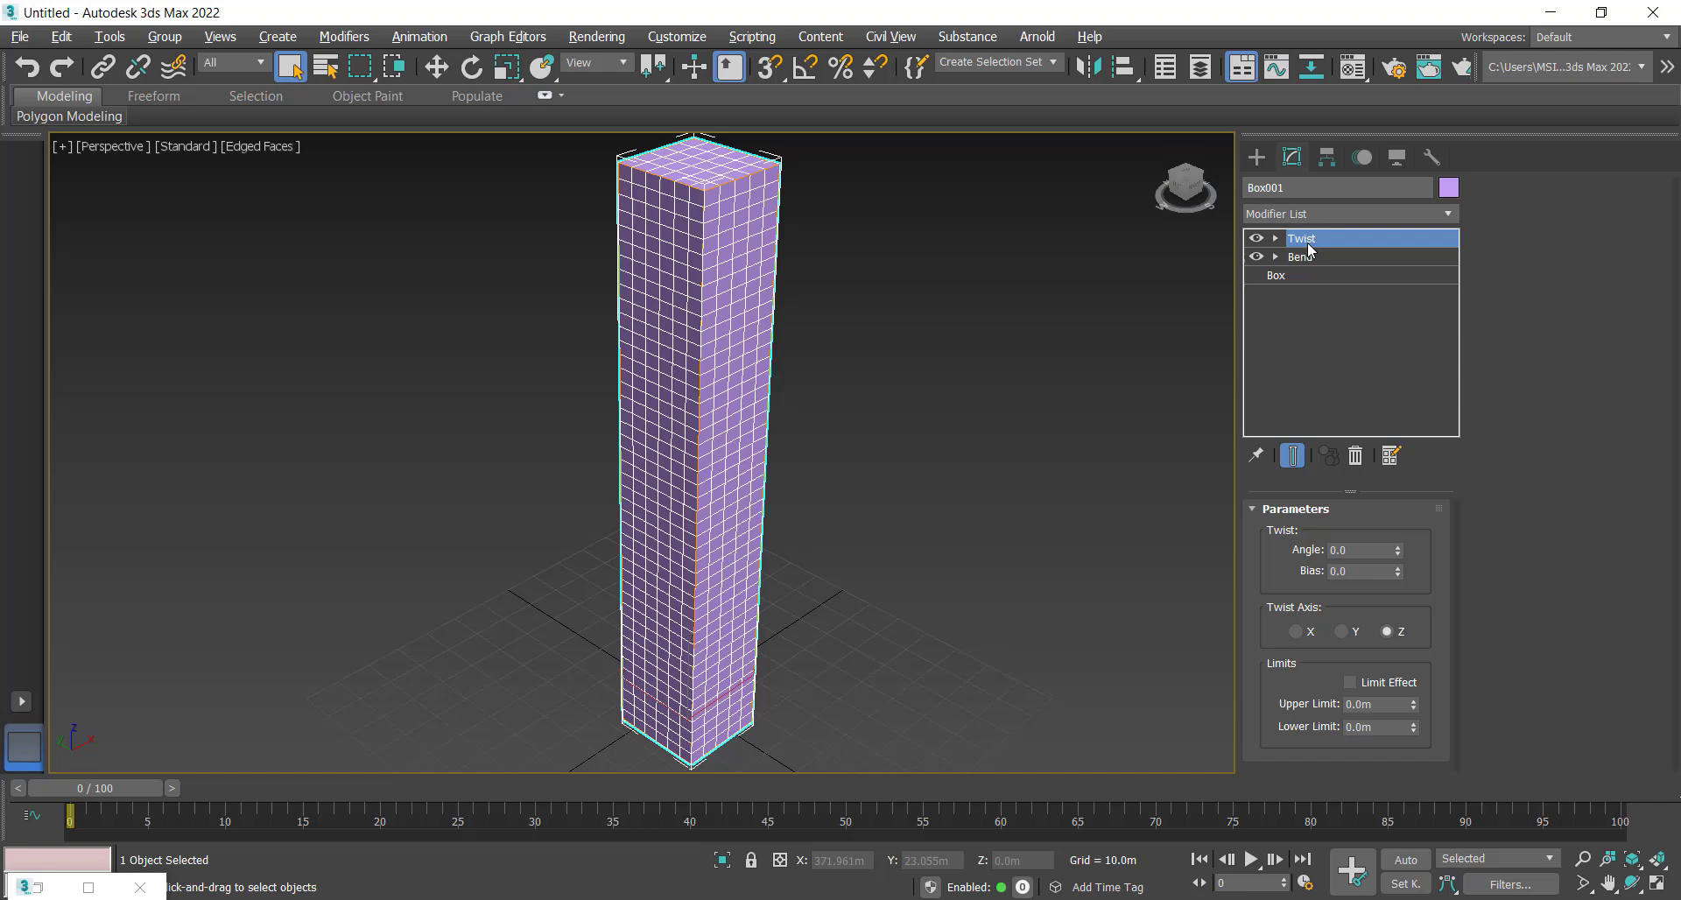
# - Try a Twist angle of 180 and a Bend angle of about 151 on the box, and undo them
pyautogui.moveTo(1399, 552); pyautogui.dragTo(1451, 236)
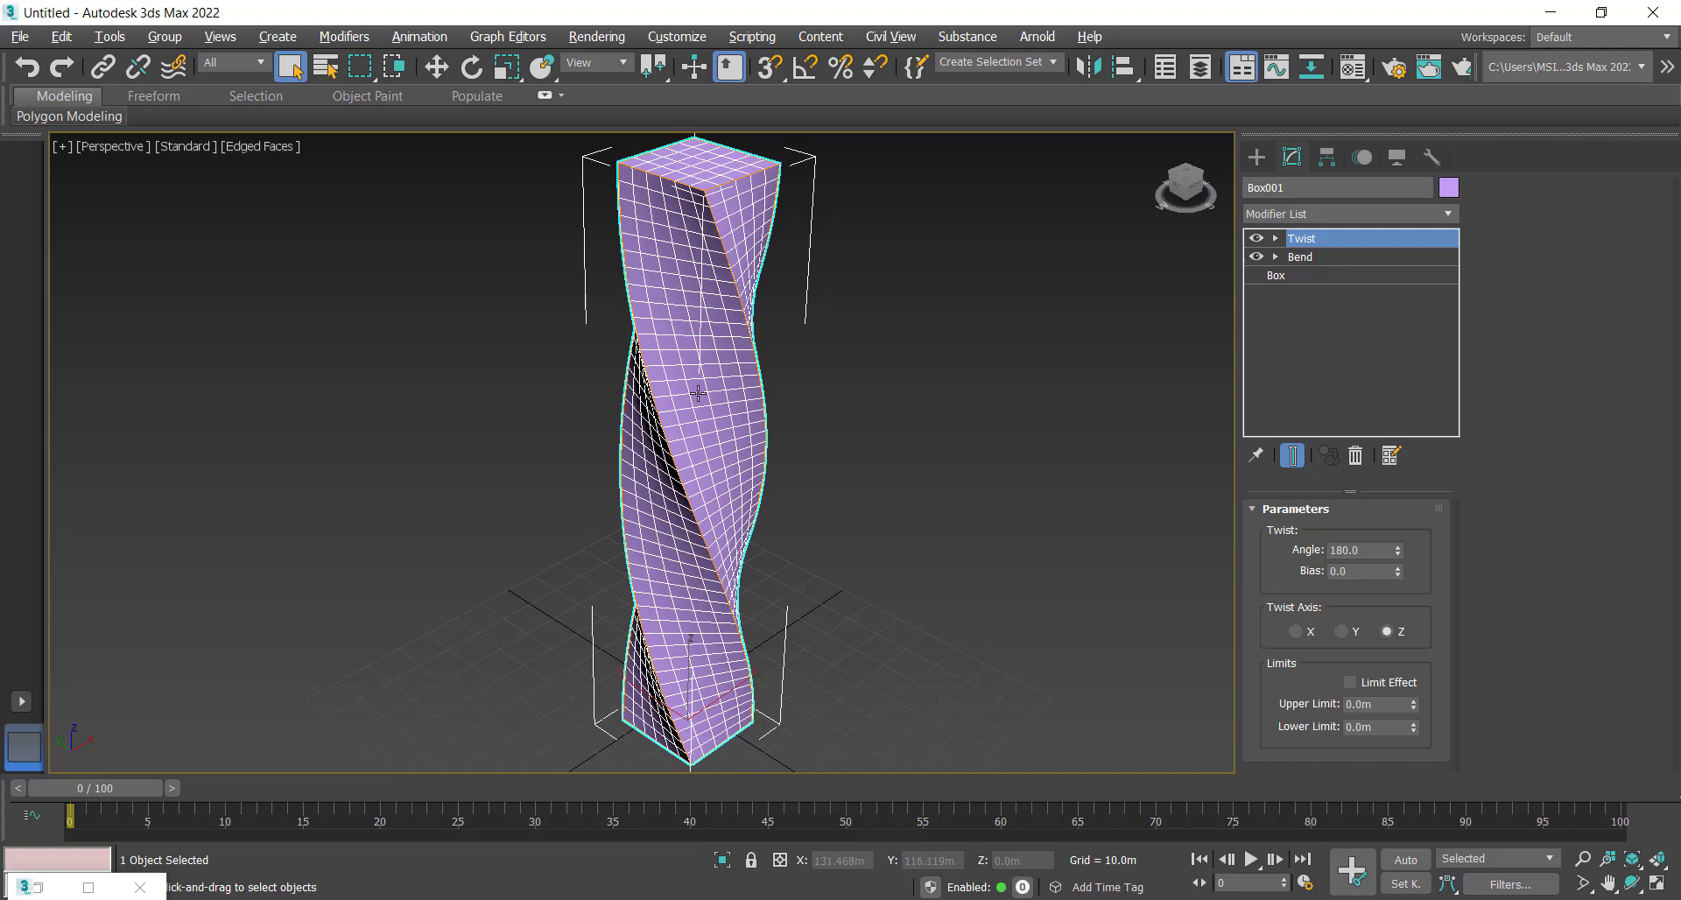
pyautogui.click(1366, 258)
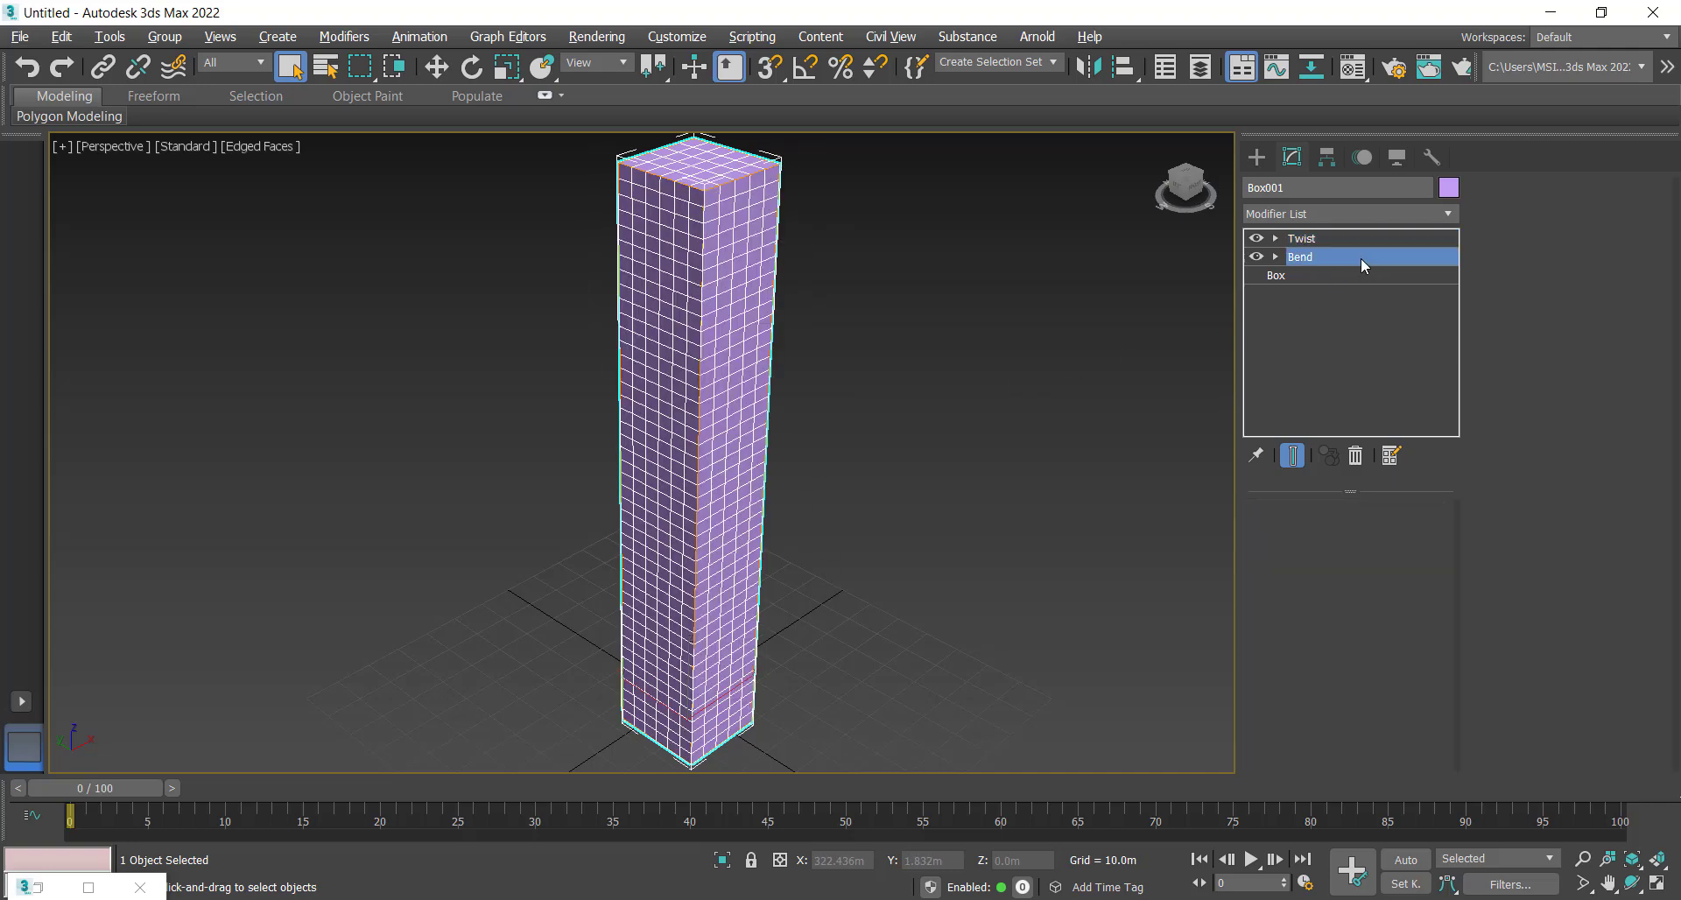
pyautogui.moveTo(1408, 552); pyautogui.dragTo(1467, 282)
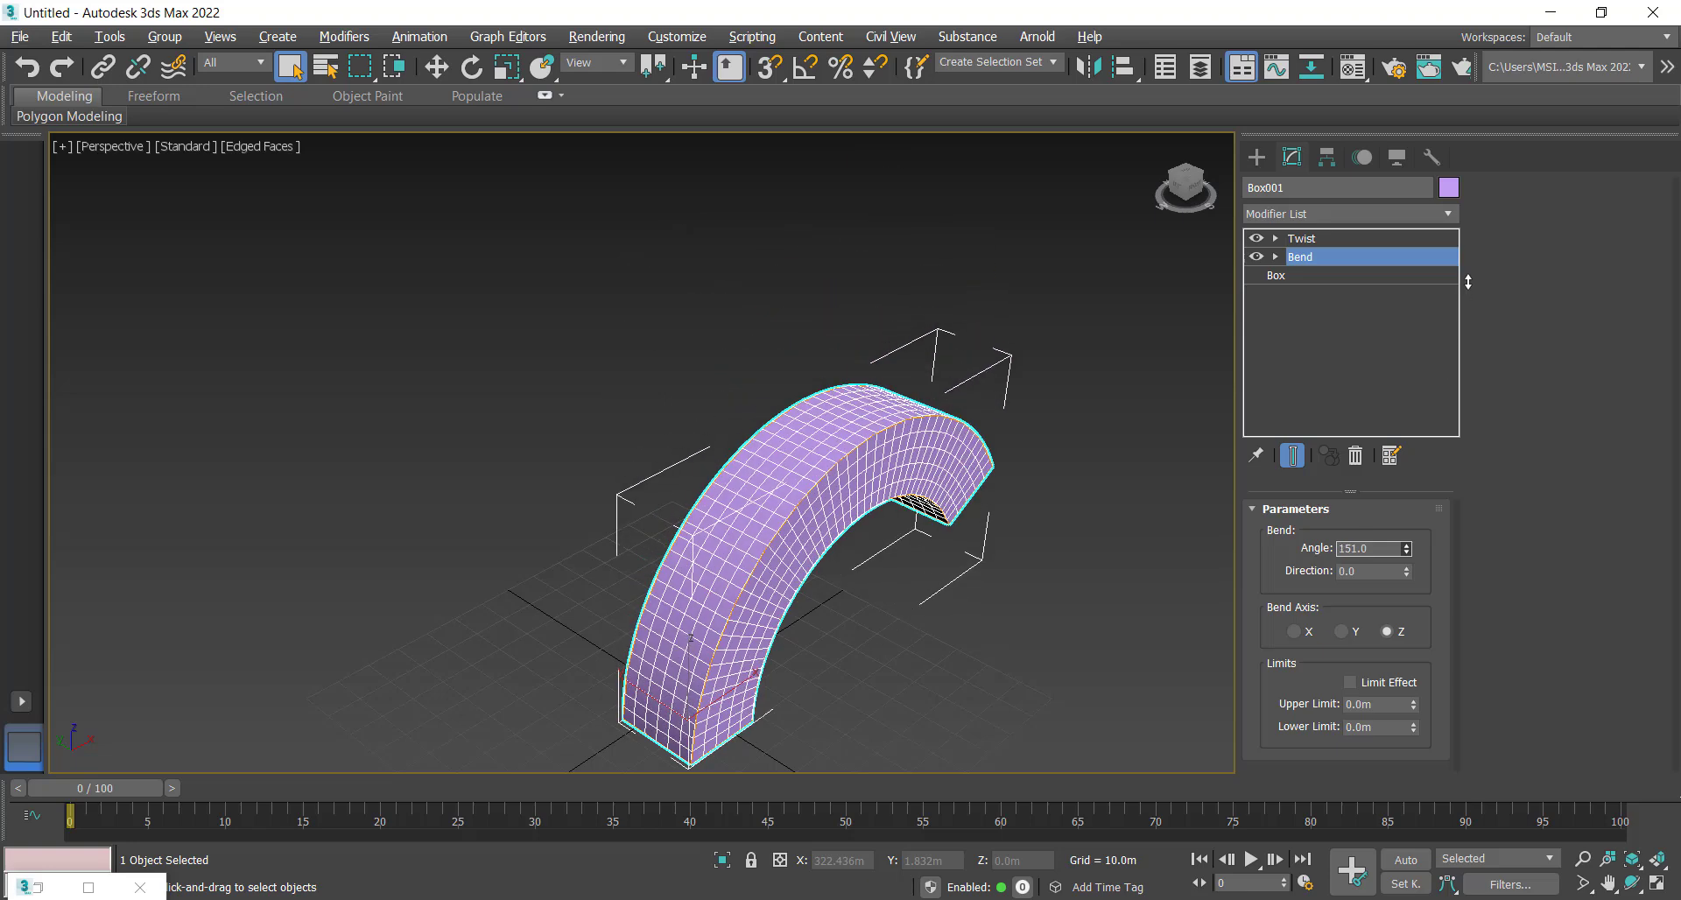
pyautogui.hotkey('ctrl', 'z')
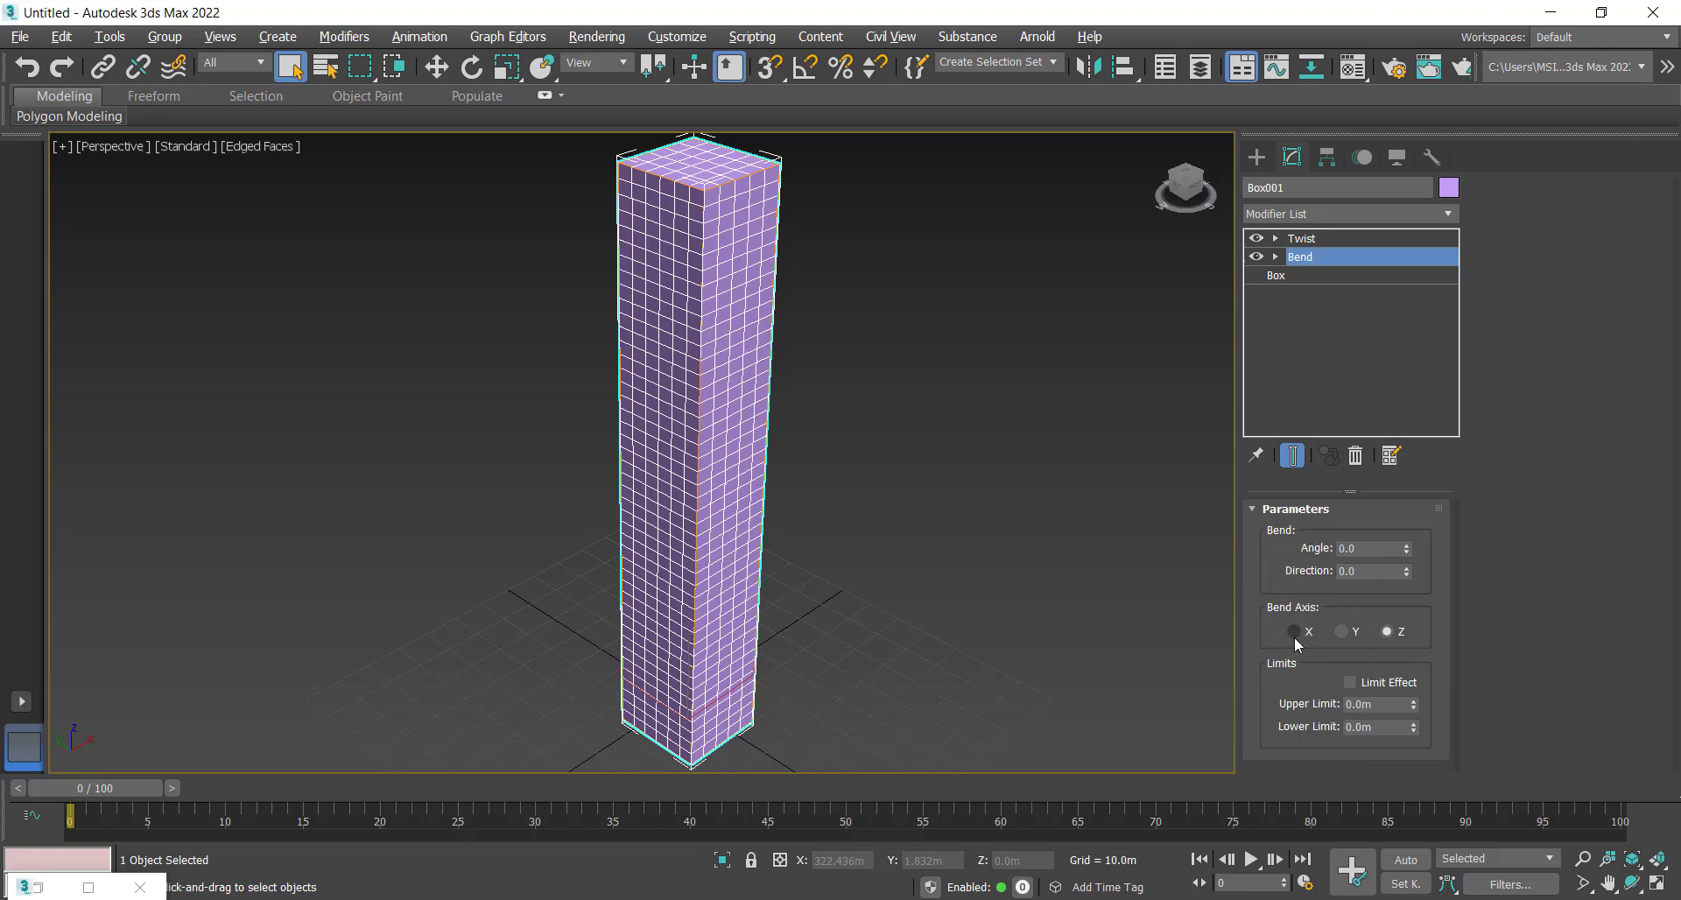
# - Select the Twist modifier in the stack and open the Curve Editor for the box
pyautogui.click(1322, 239)
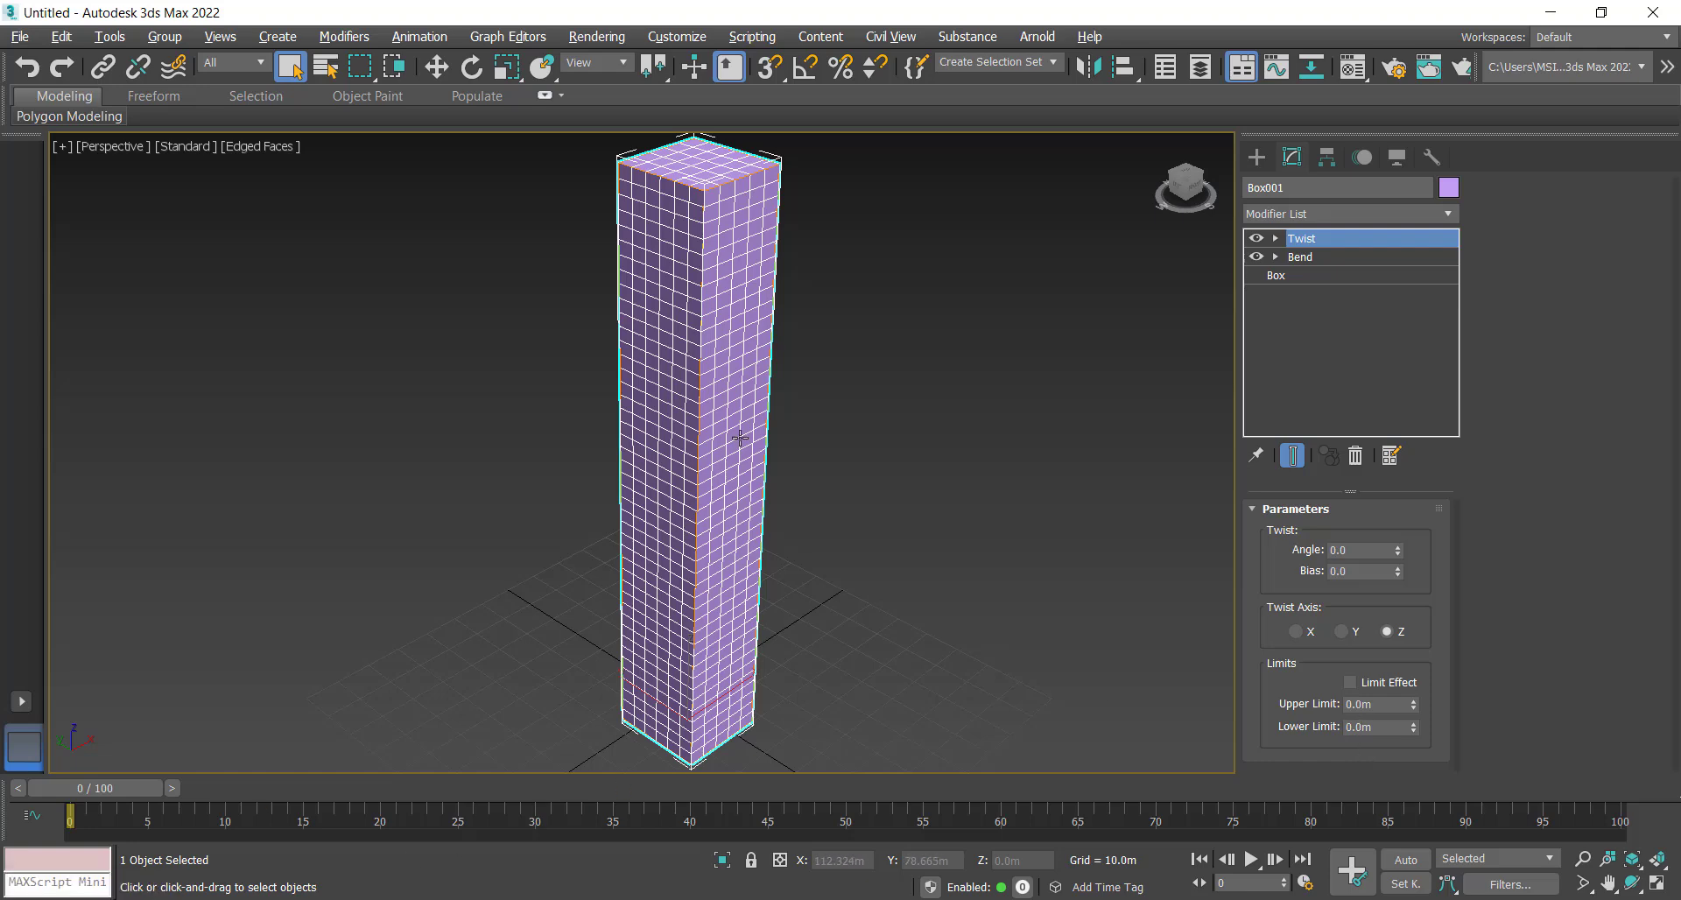
pyautogui.rightClick(719, 335)
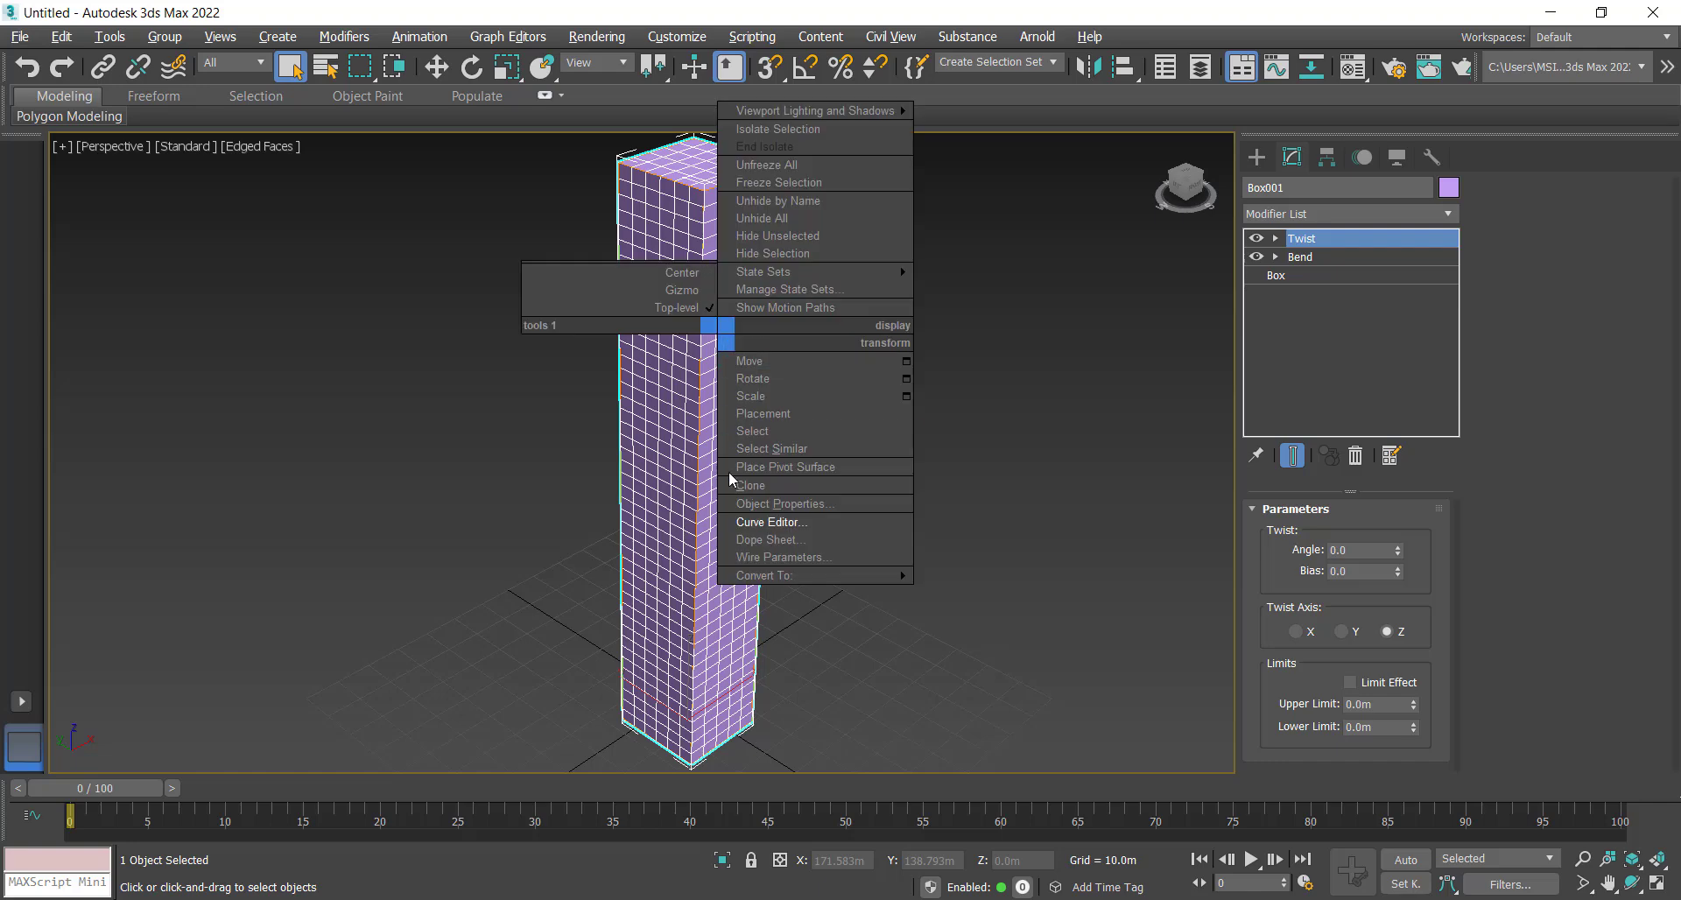
pyautogui.click(755, 524)
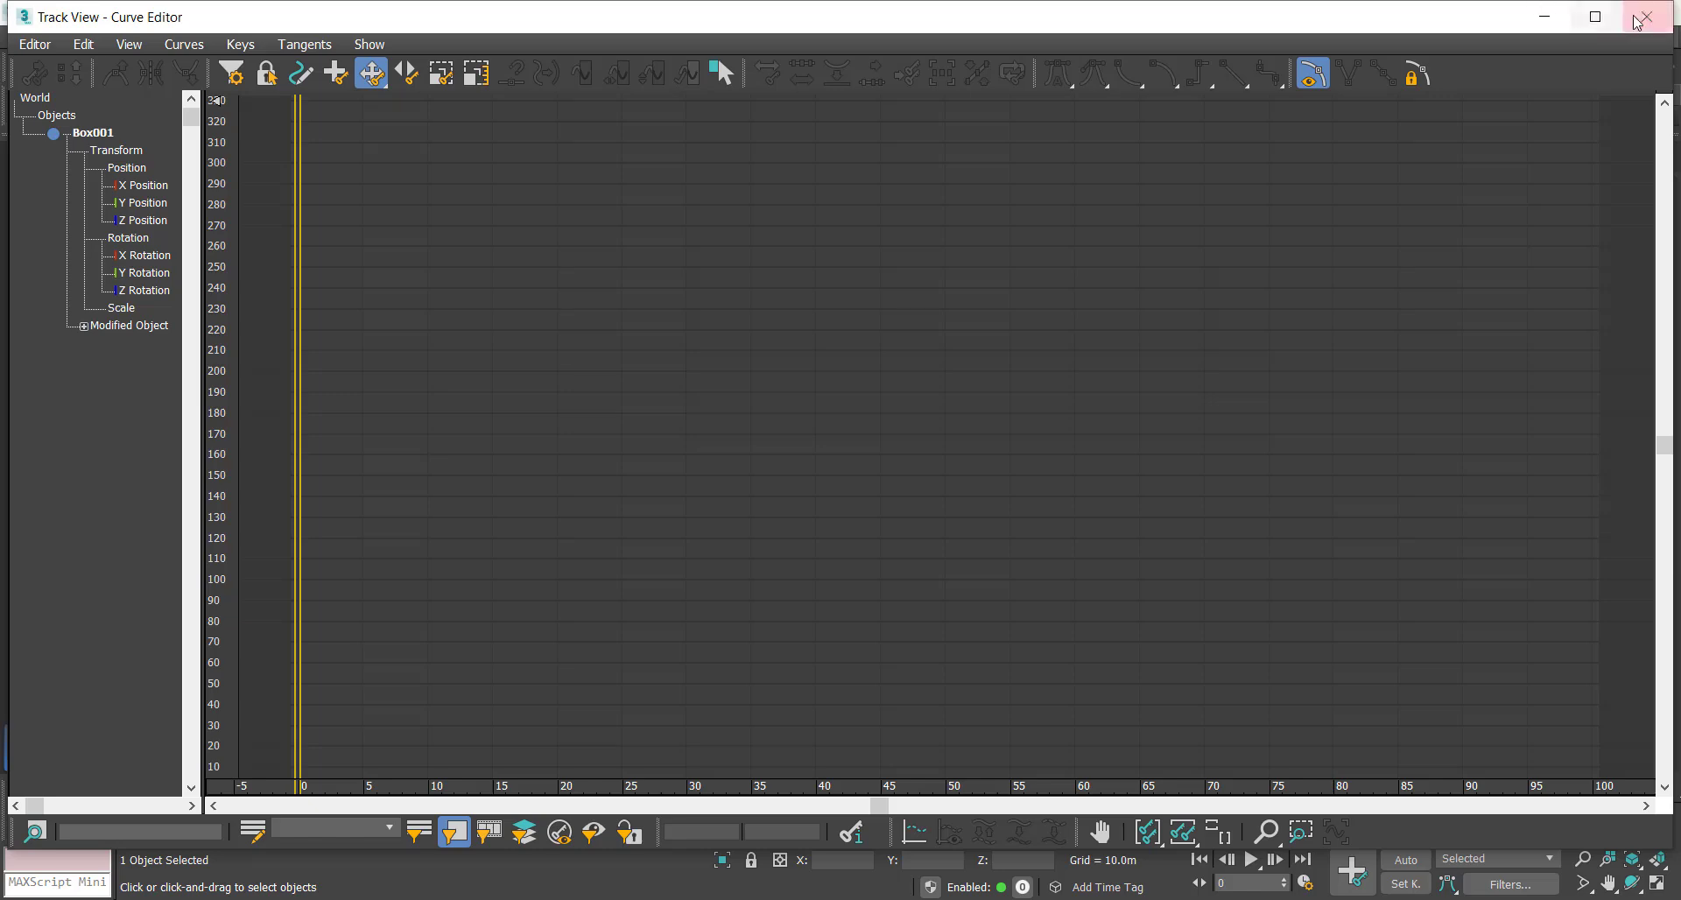
# - Move the Curve Editor aside to view the Manipulators helper types and the box's Wire Parameters command, and maximize the editor again
pyautogui.click(1596, 16)
pyautogui.moveTo(1429, 18); pyautogui.dragTo(1267, 657)
pyautogui.click(1257, 157)
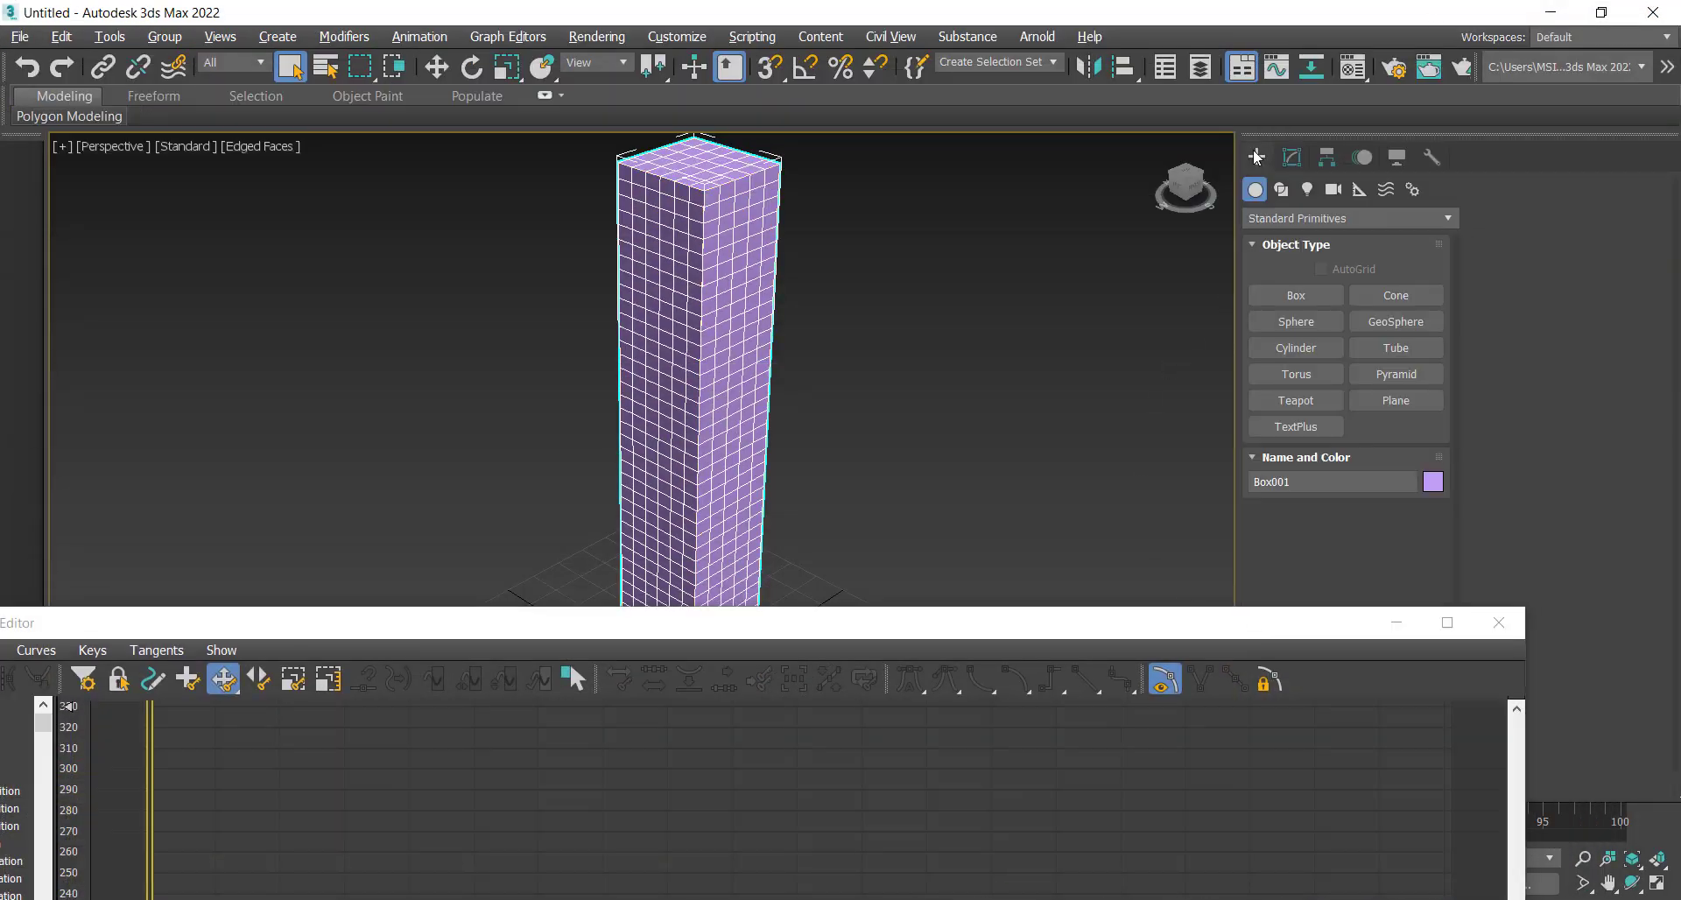
pyautogui.click(1360, 189)
pyautogui.click(1348, 218)
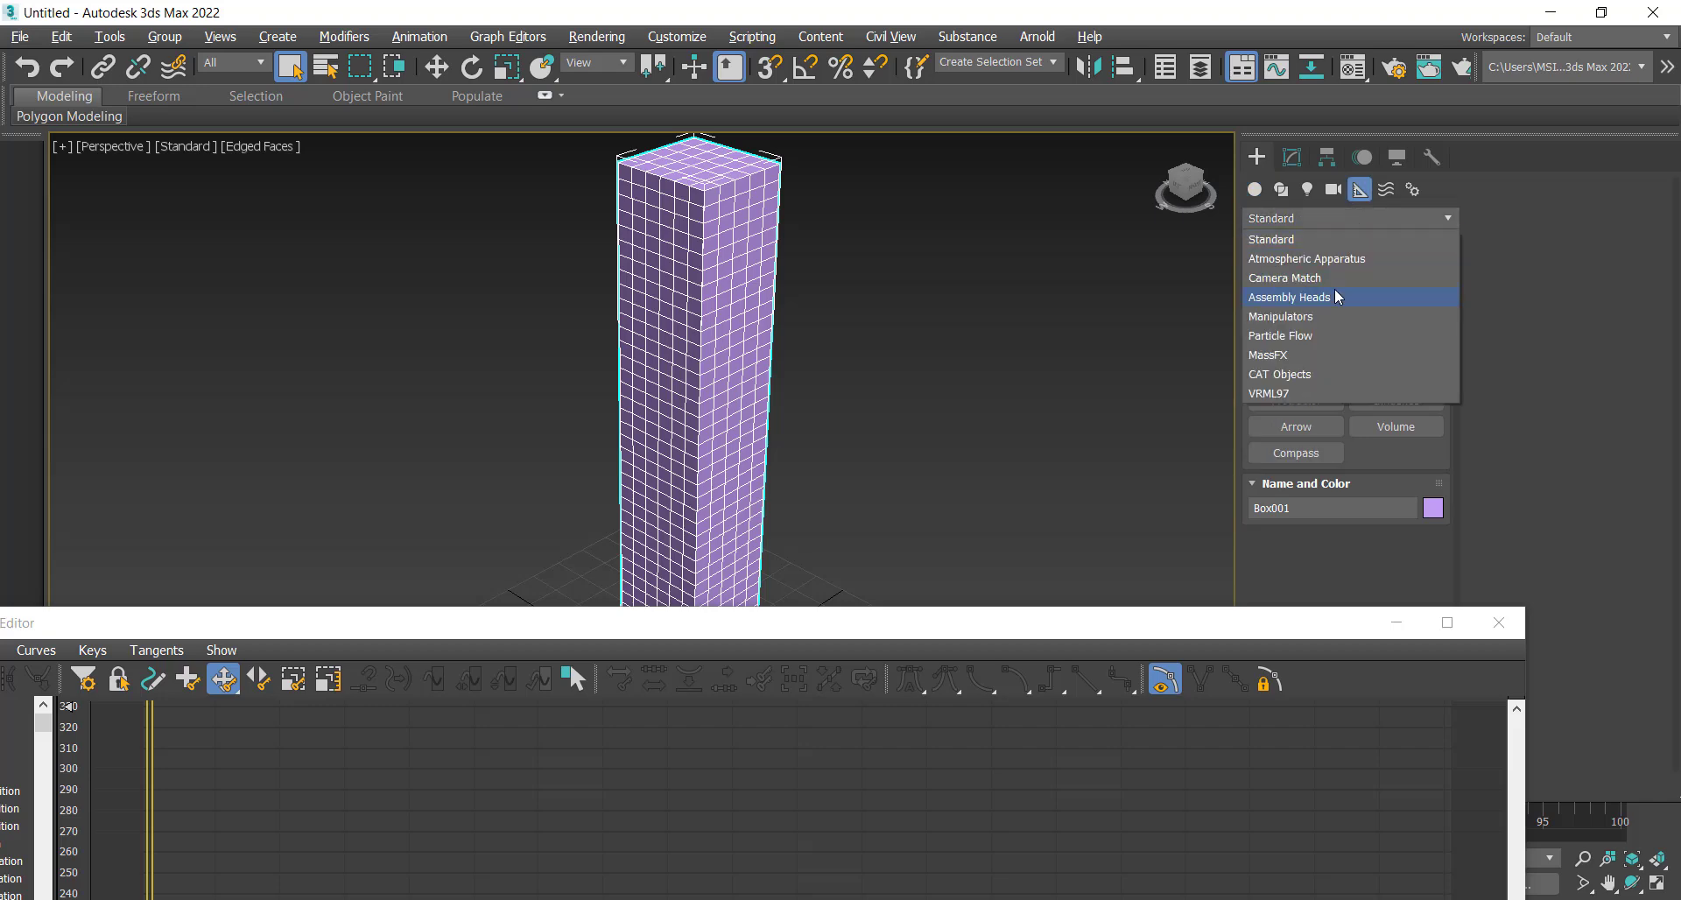
pyautogui.click(1331, 318)
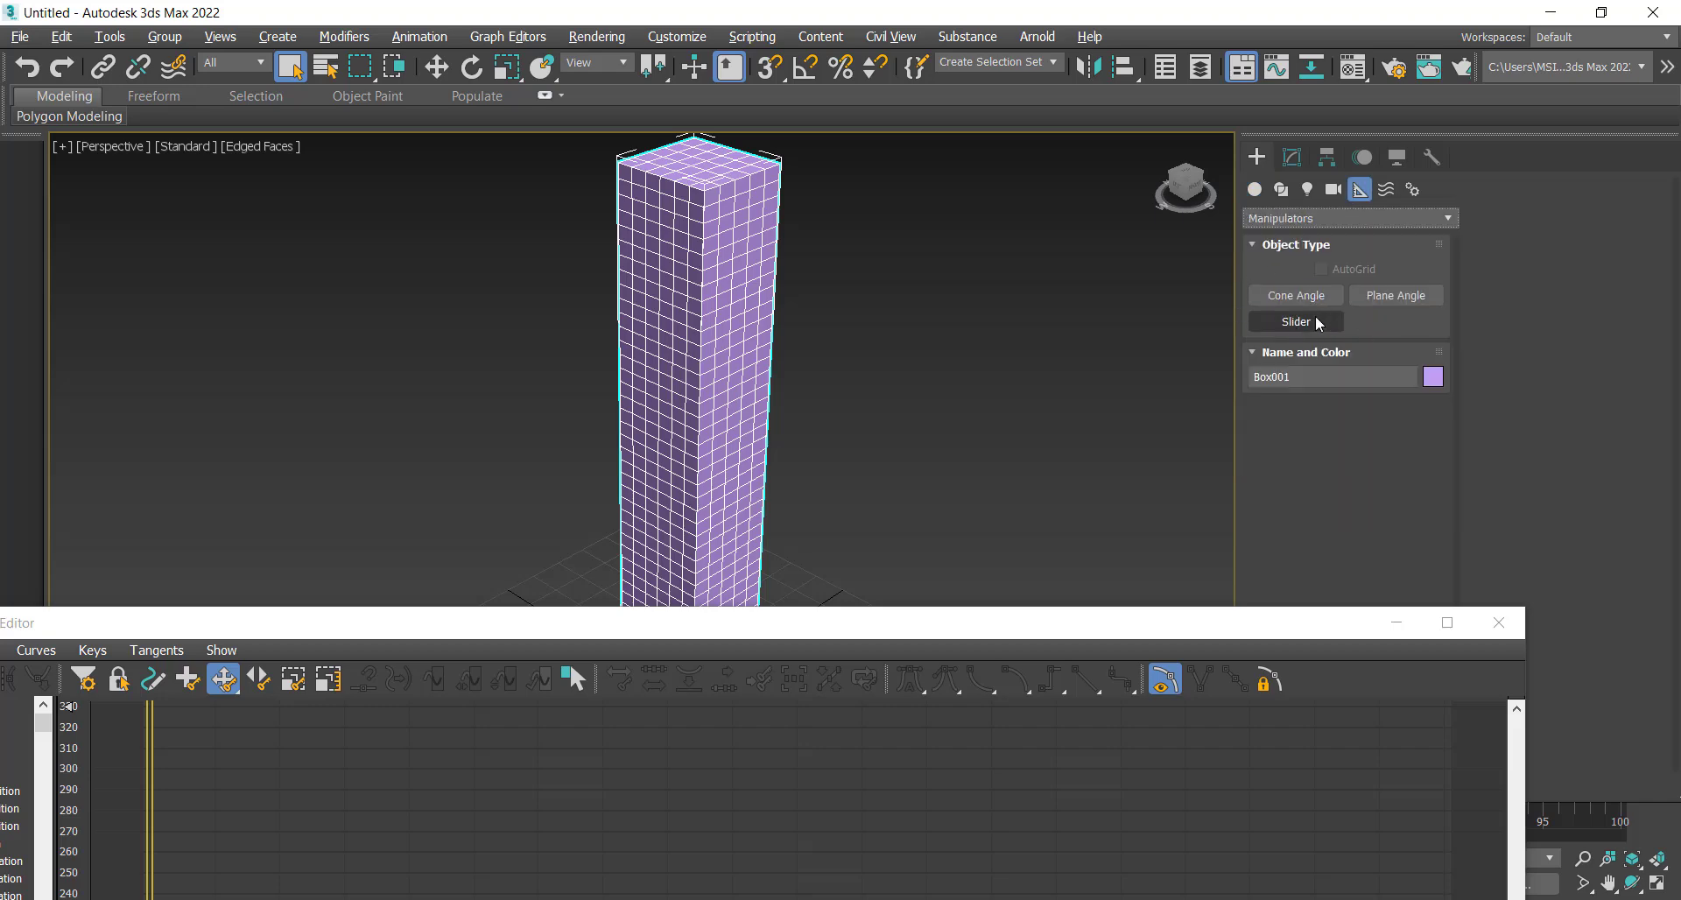
pyautogui.click(1294, 158)
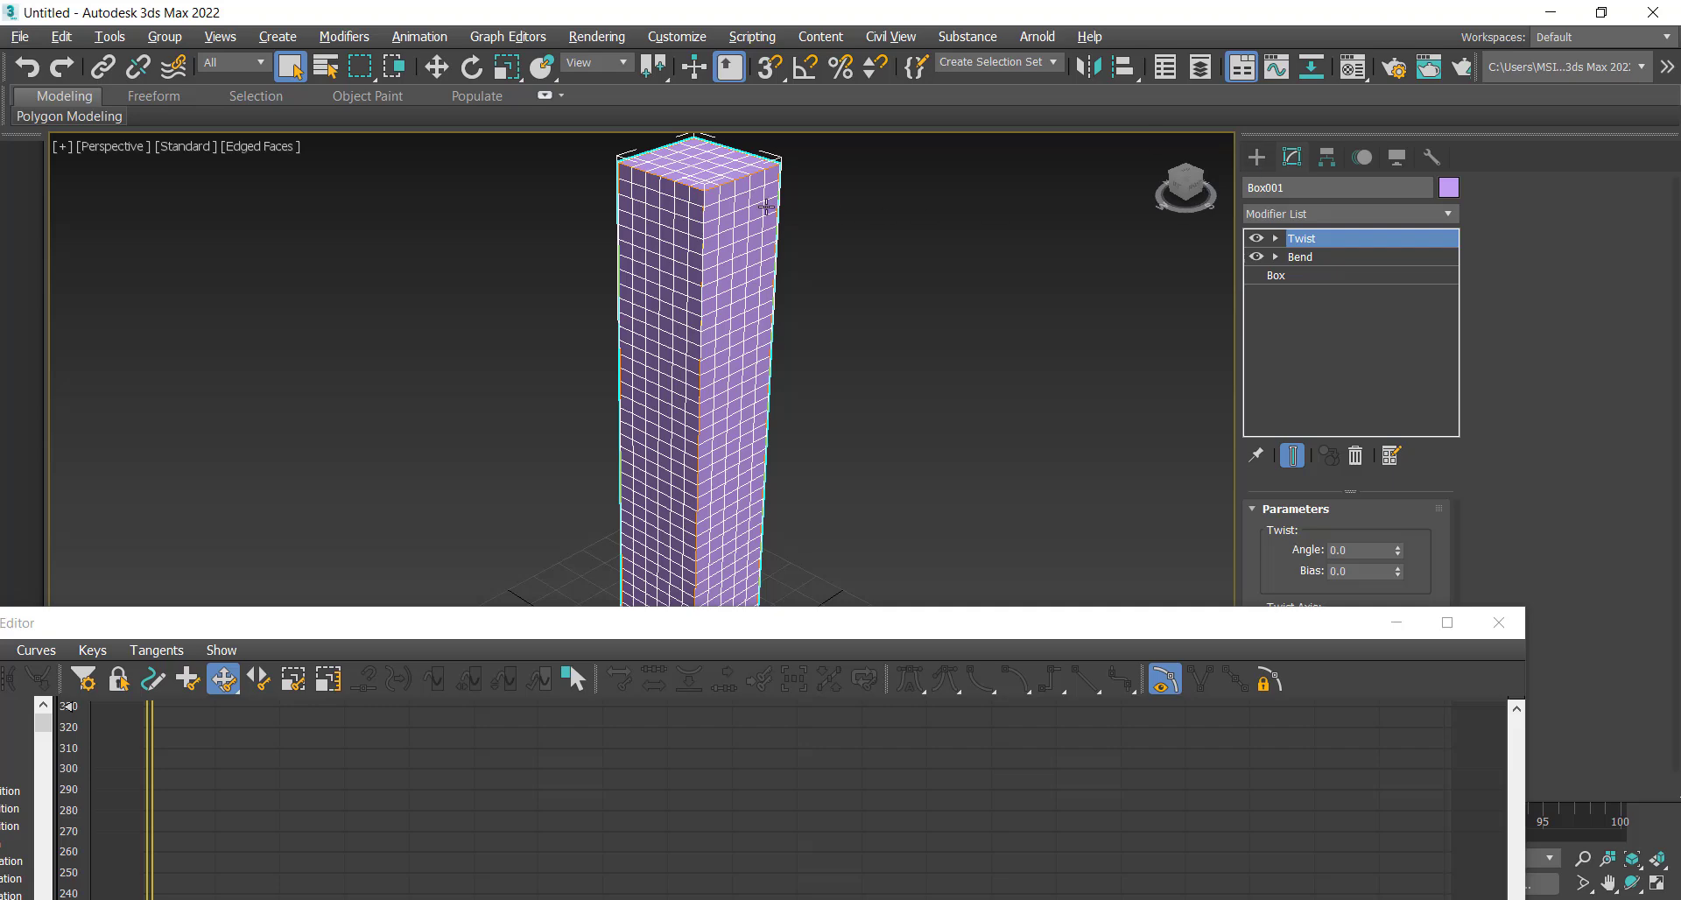
pyautogui.rightClick(737, 232)
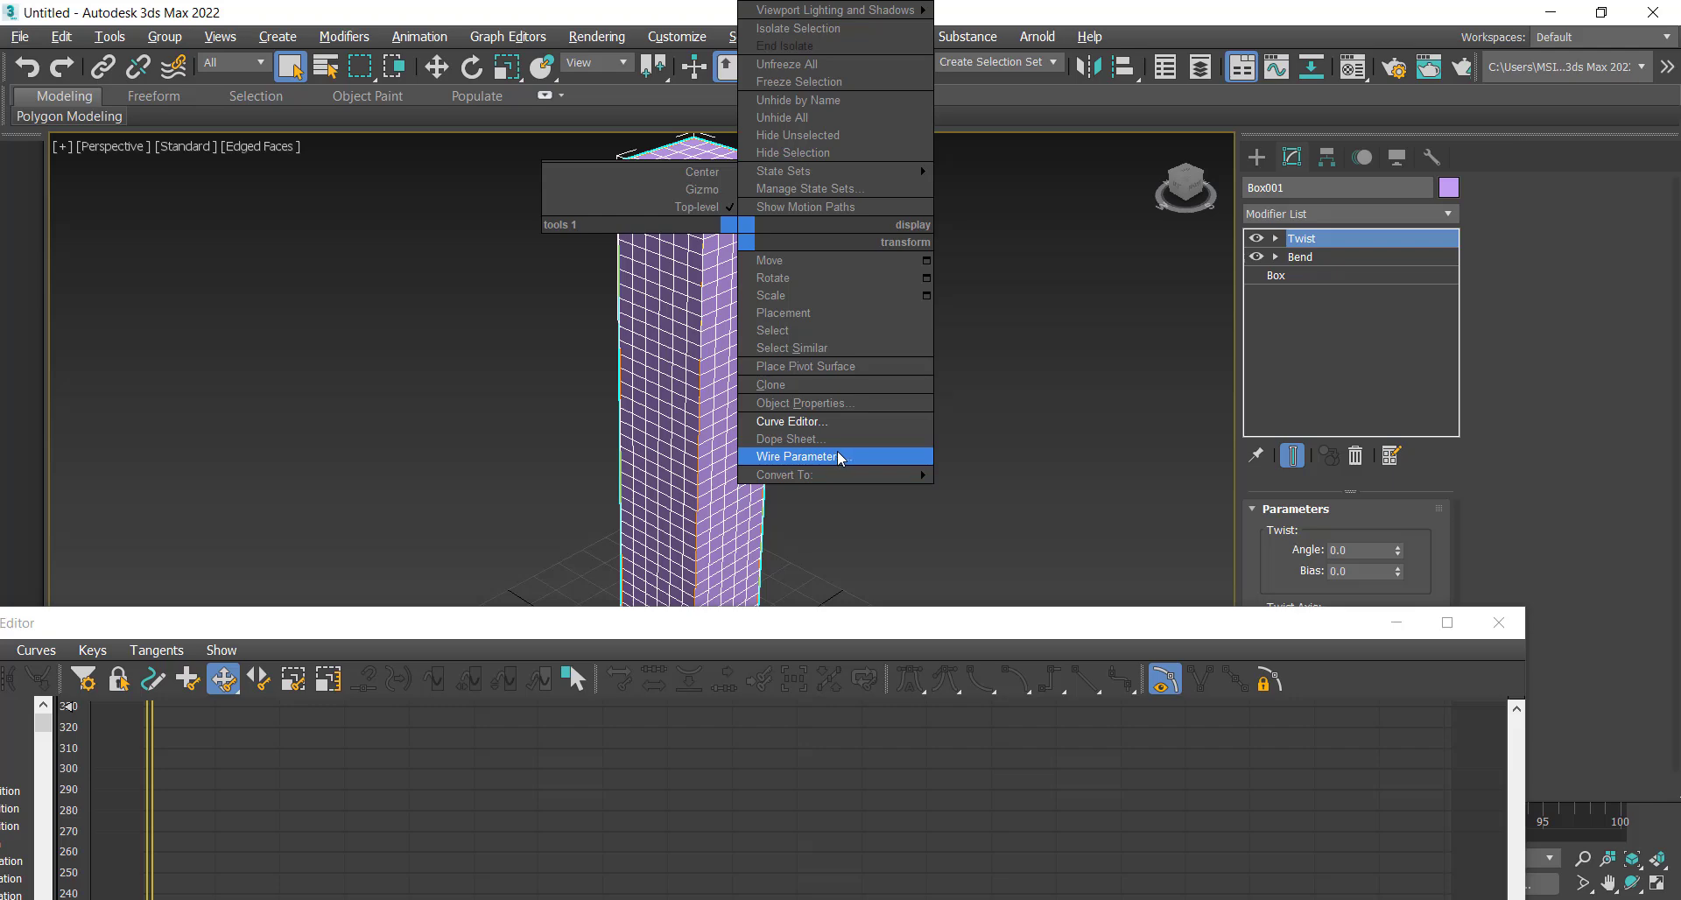
pyautogui.click(1445, 625)
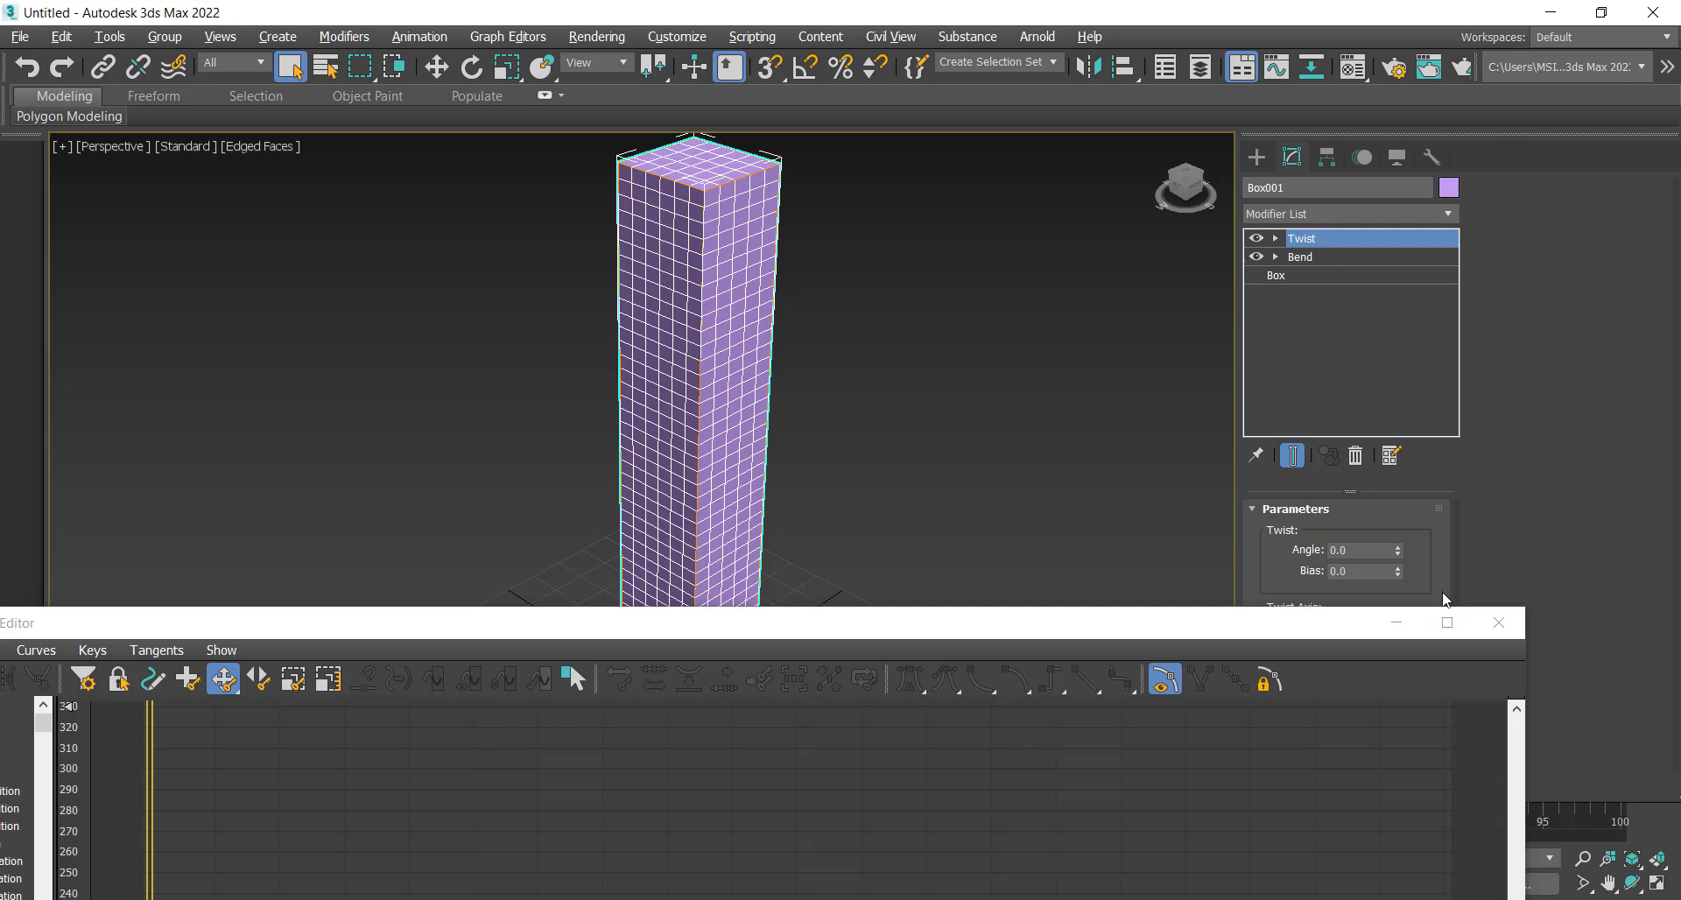
pyautogui.click(1446, 625)
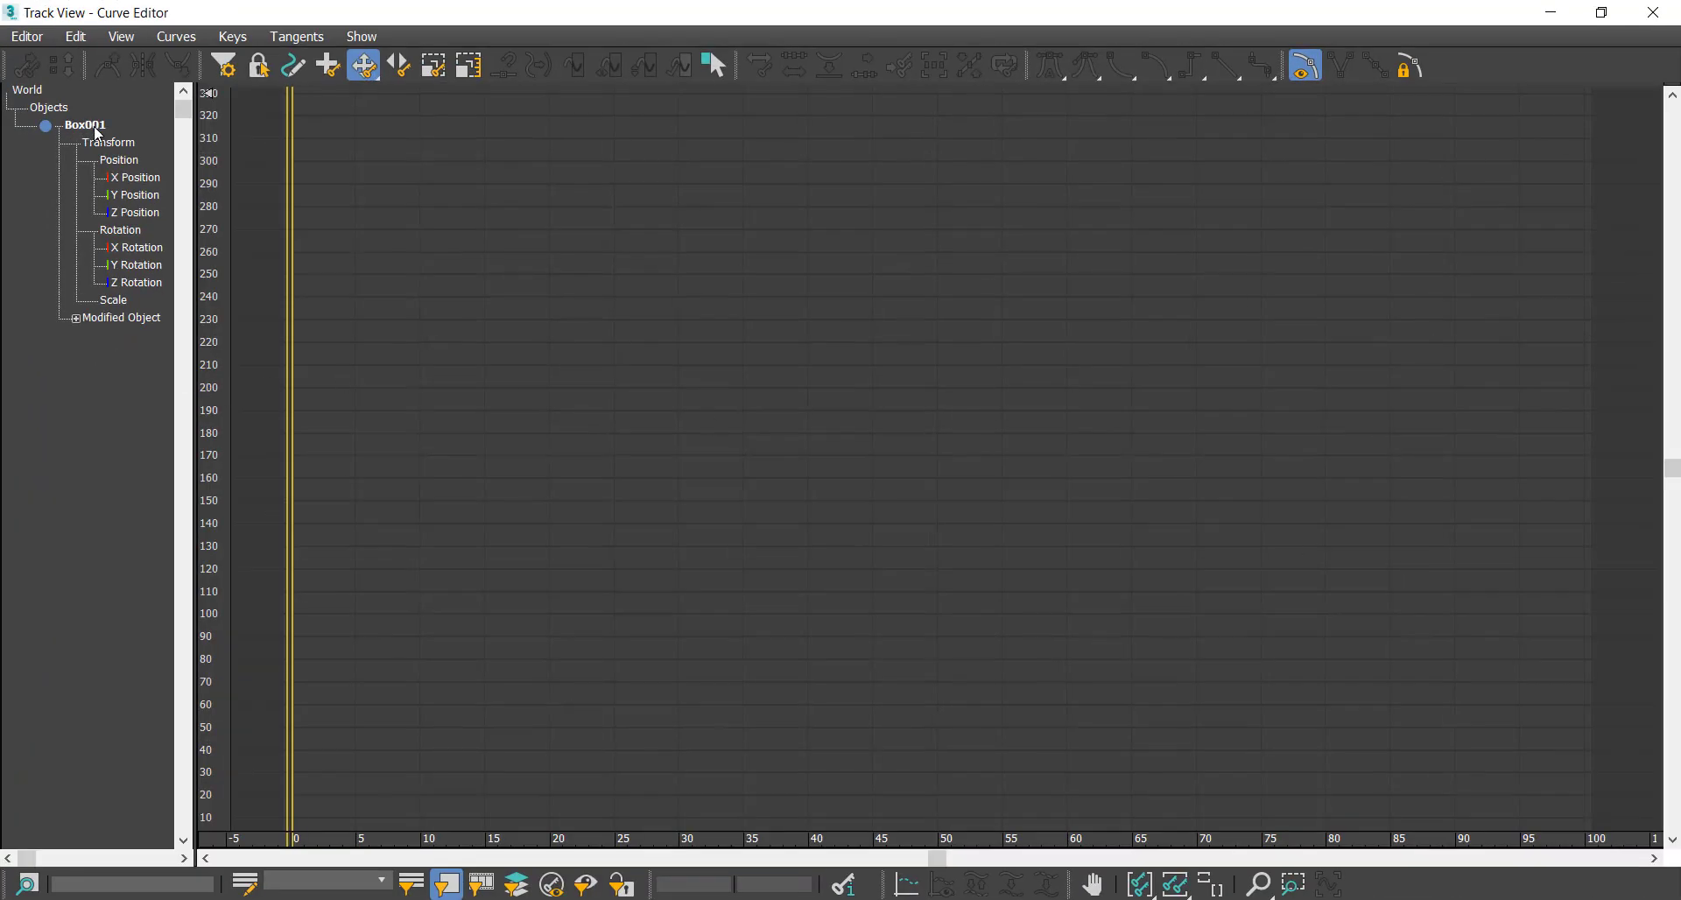
# - Assign a Float Expression controller to the Angle track of the box's Twist modifier
pyautogui.click(76, 319)
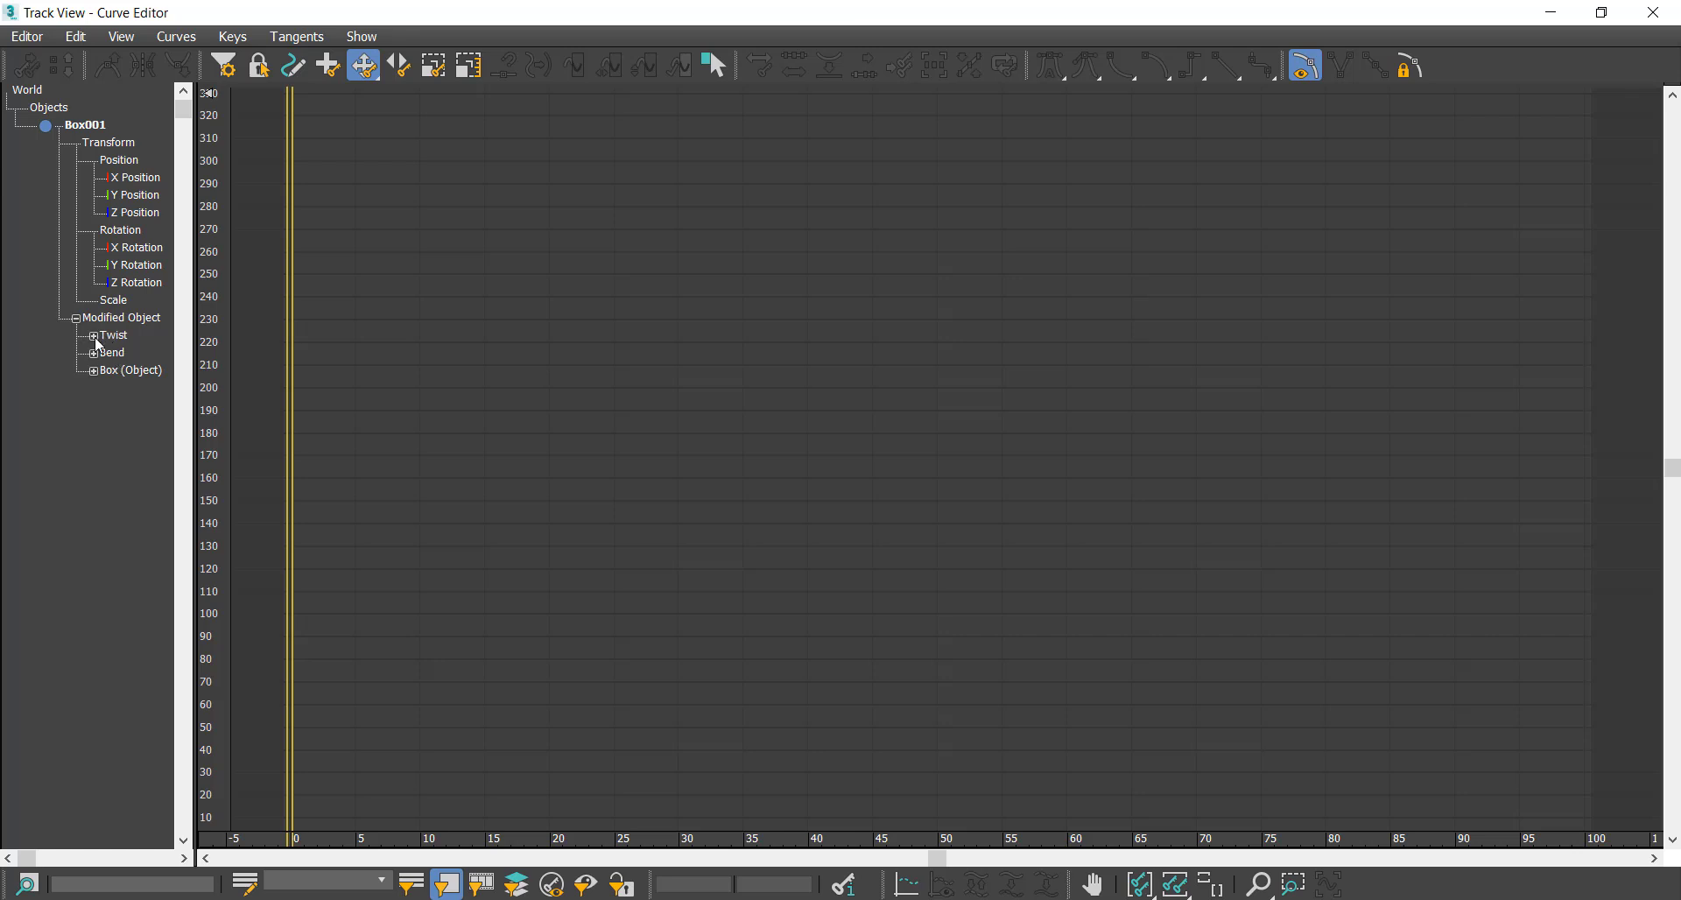
pyautogui.click(94, 336)
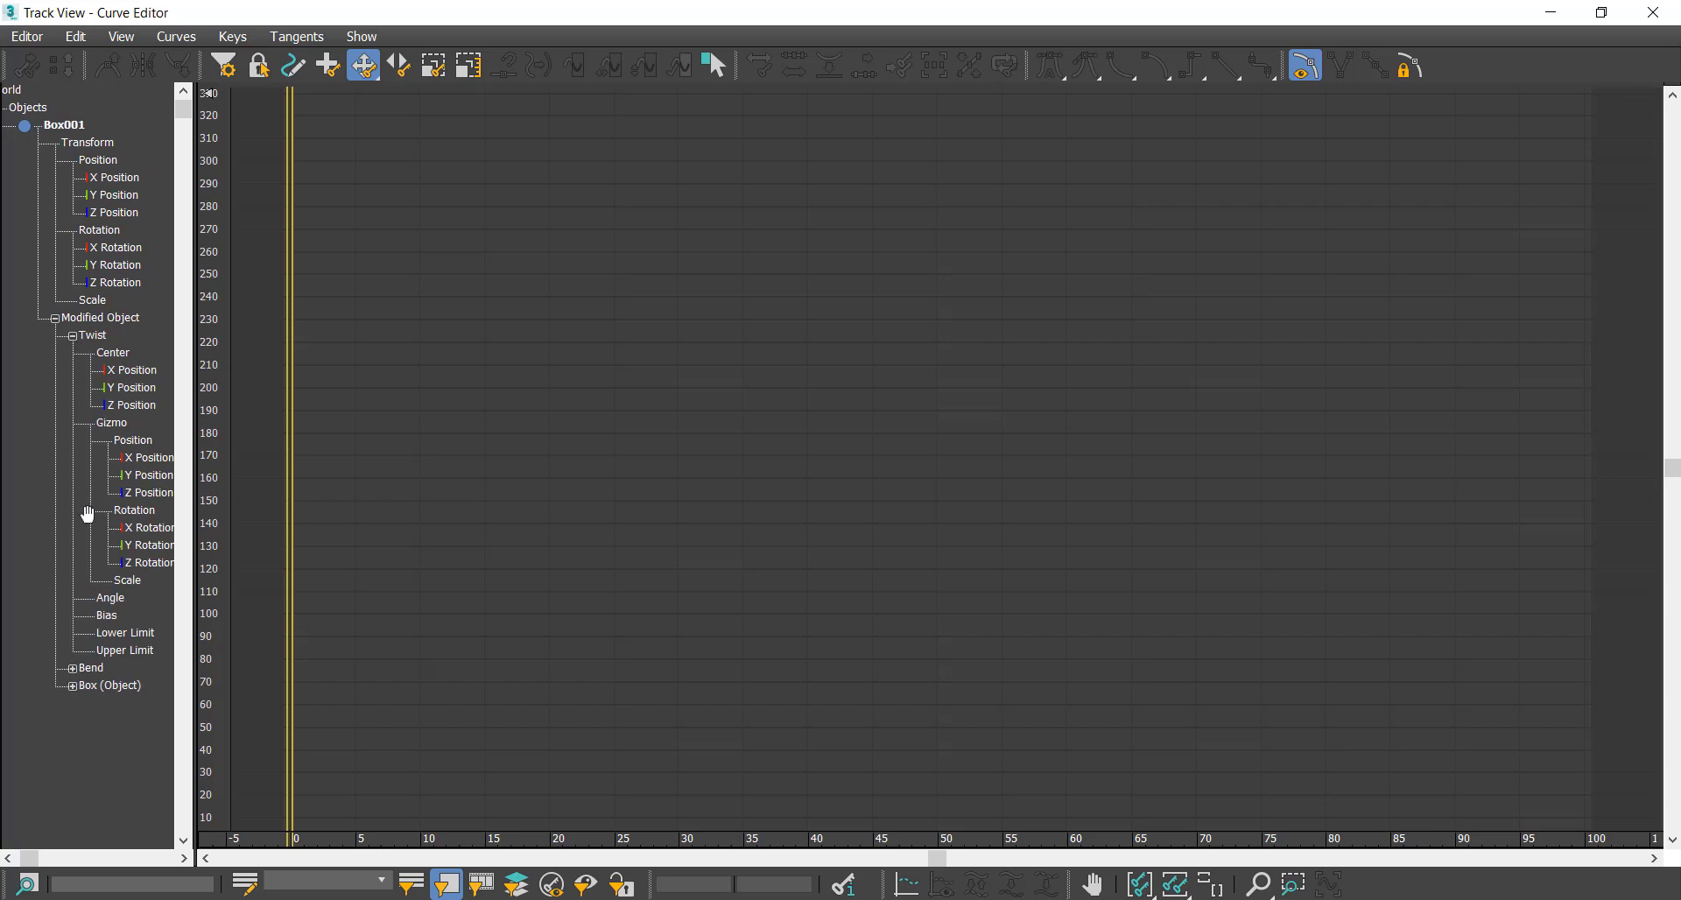
pyautogui.click(114, 603)
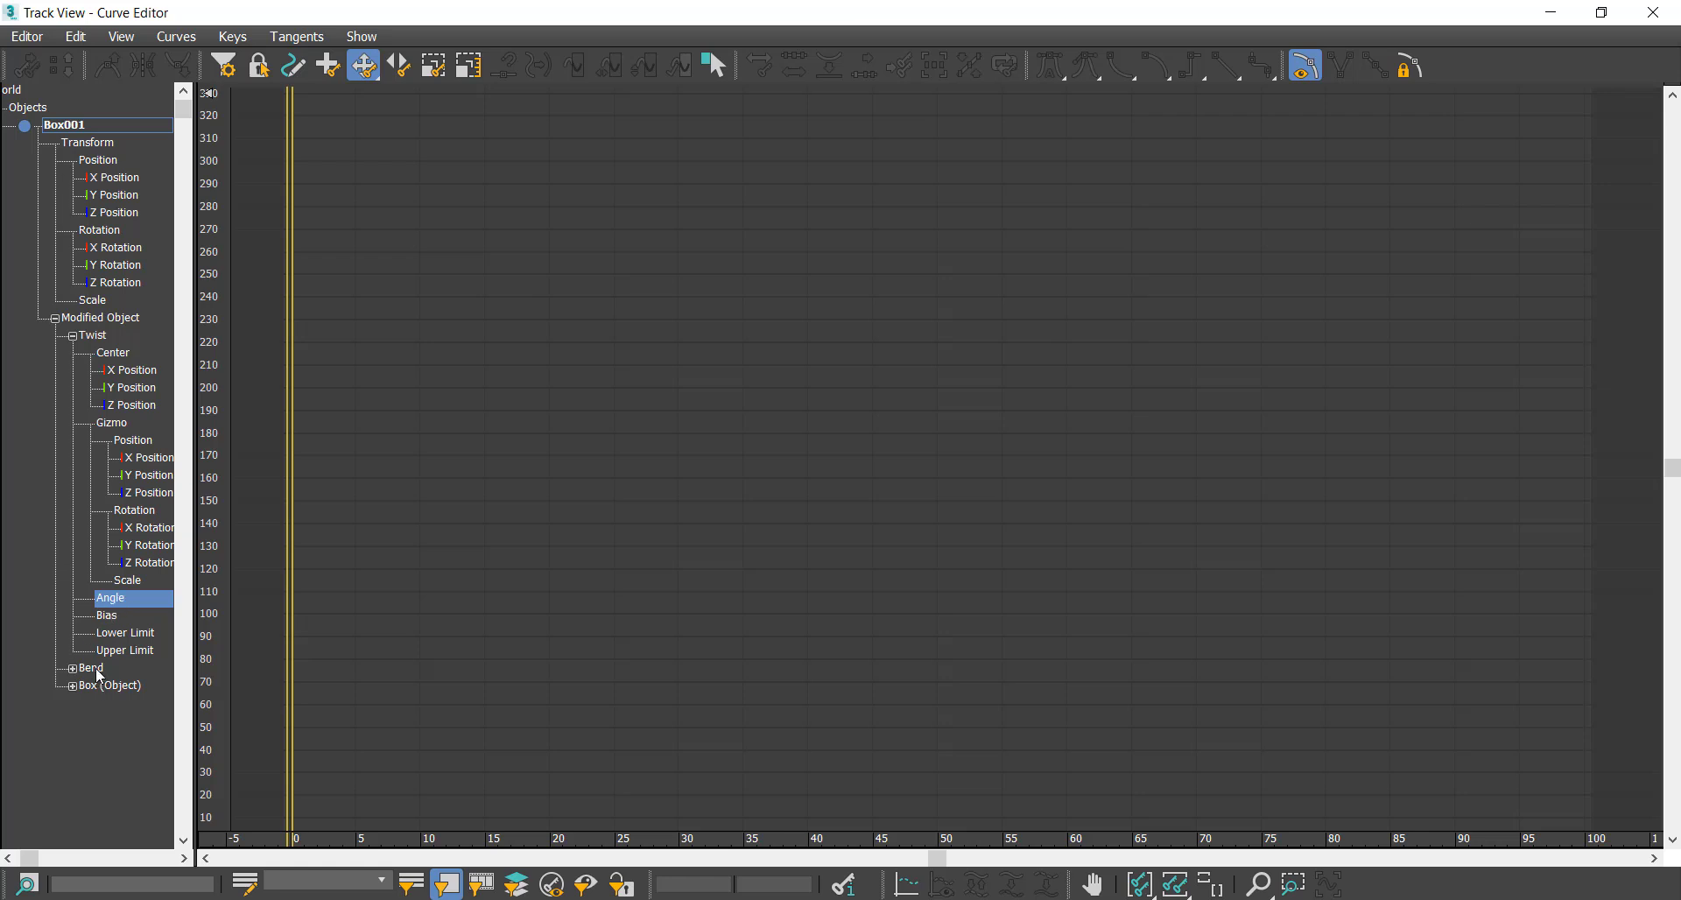
pyautogui.rightClick(115, 600)
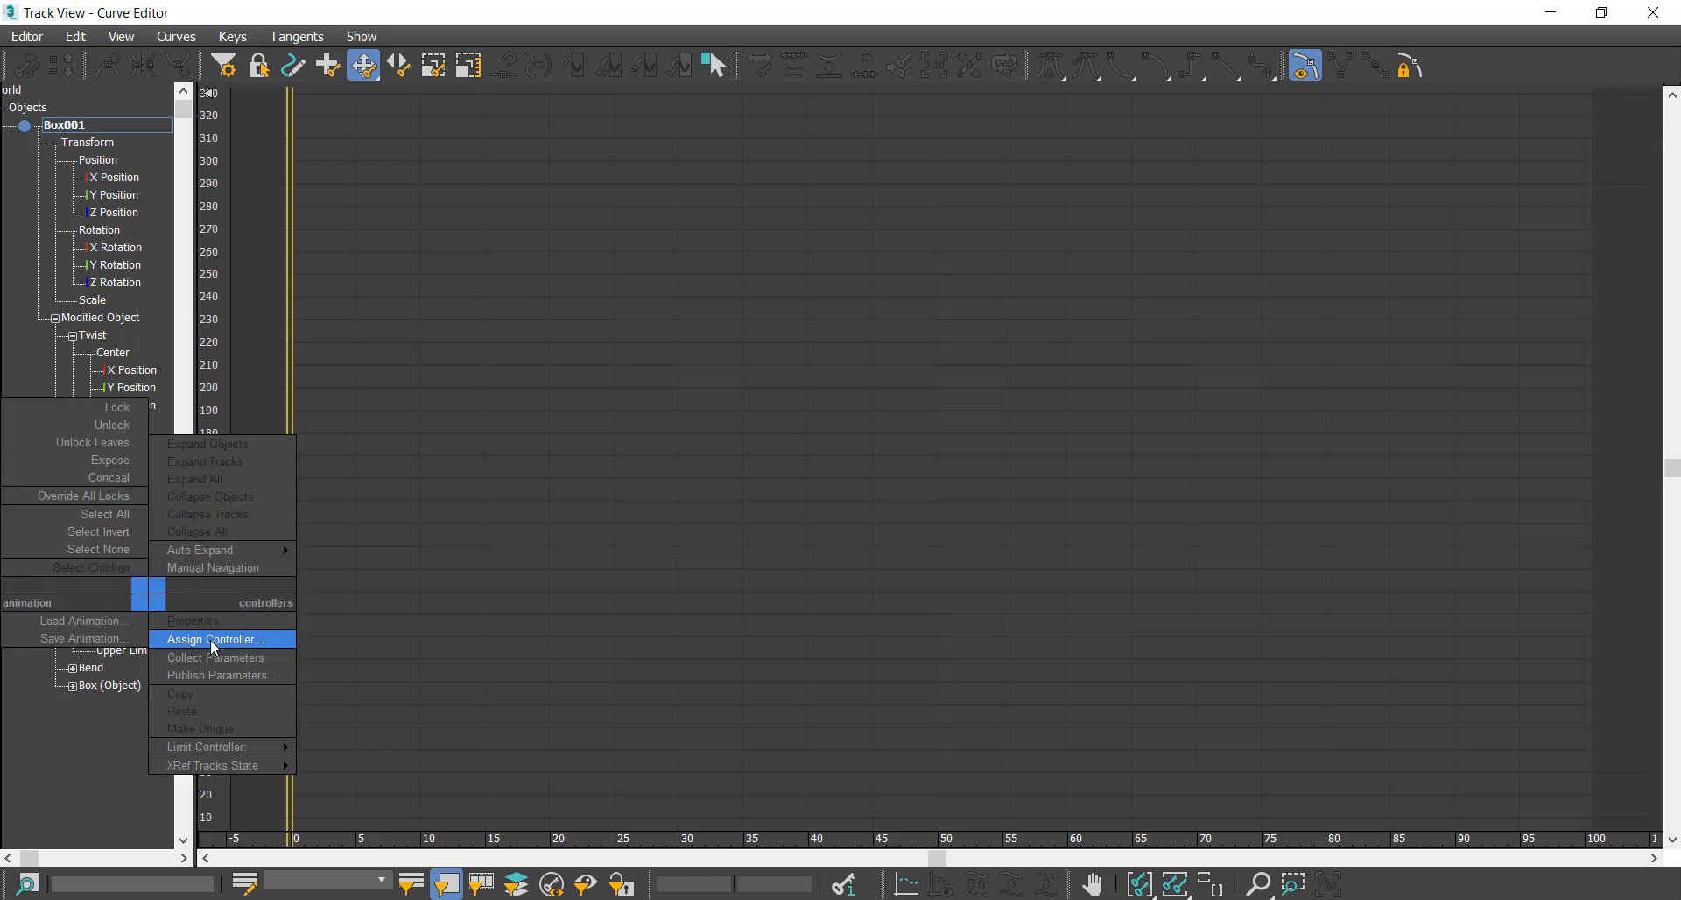
pyautogui.click(264, 638)
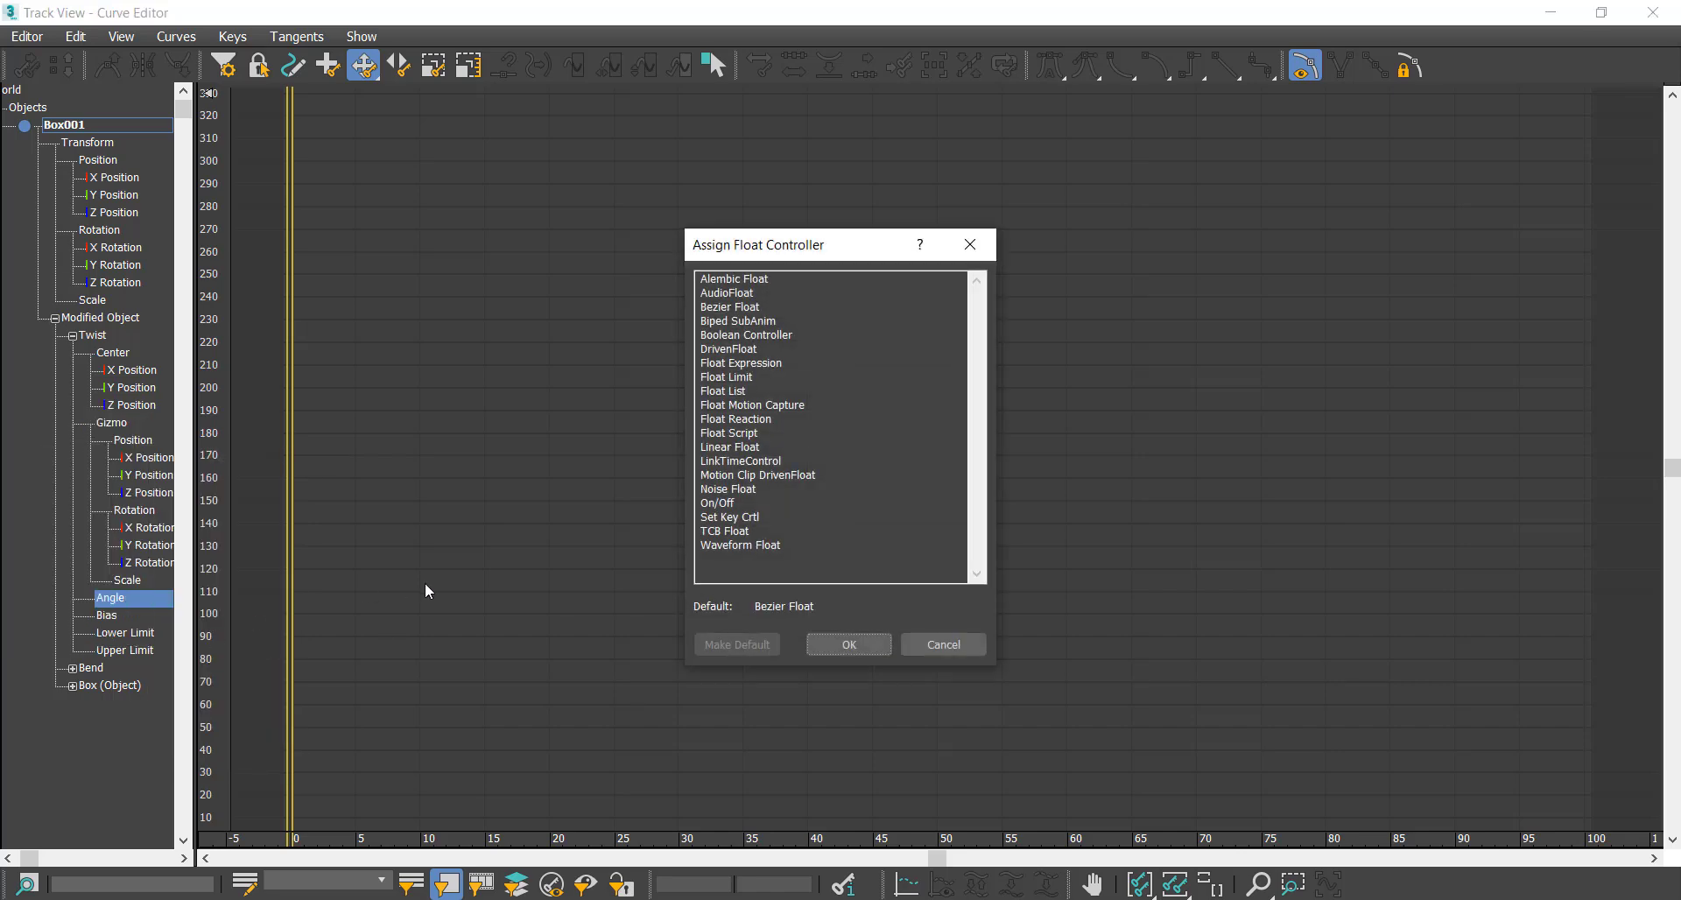
pyautogui.click(776, 364)
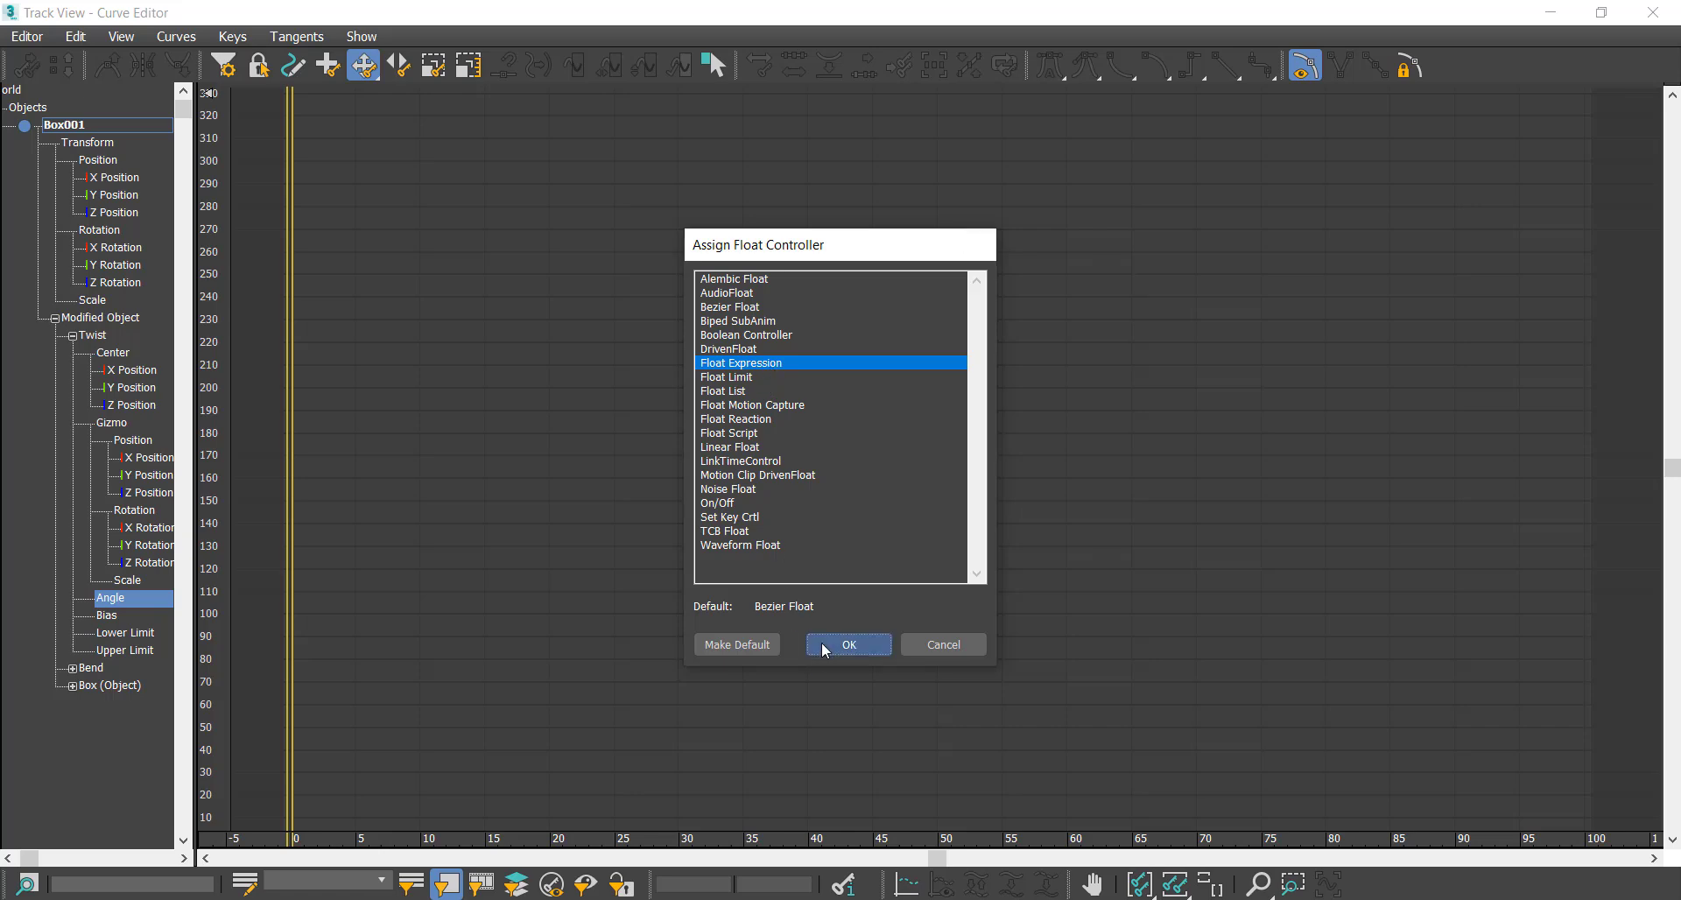
pyautogui.click(817, 643)
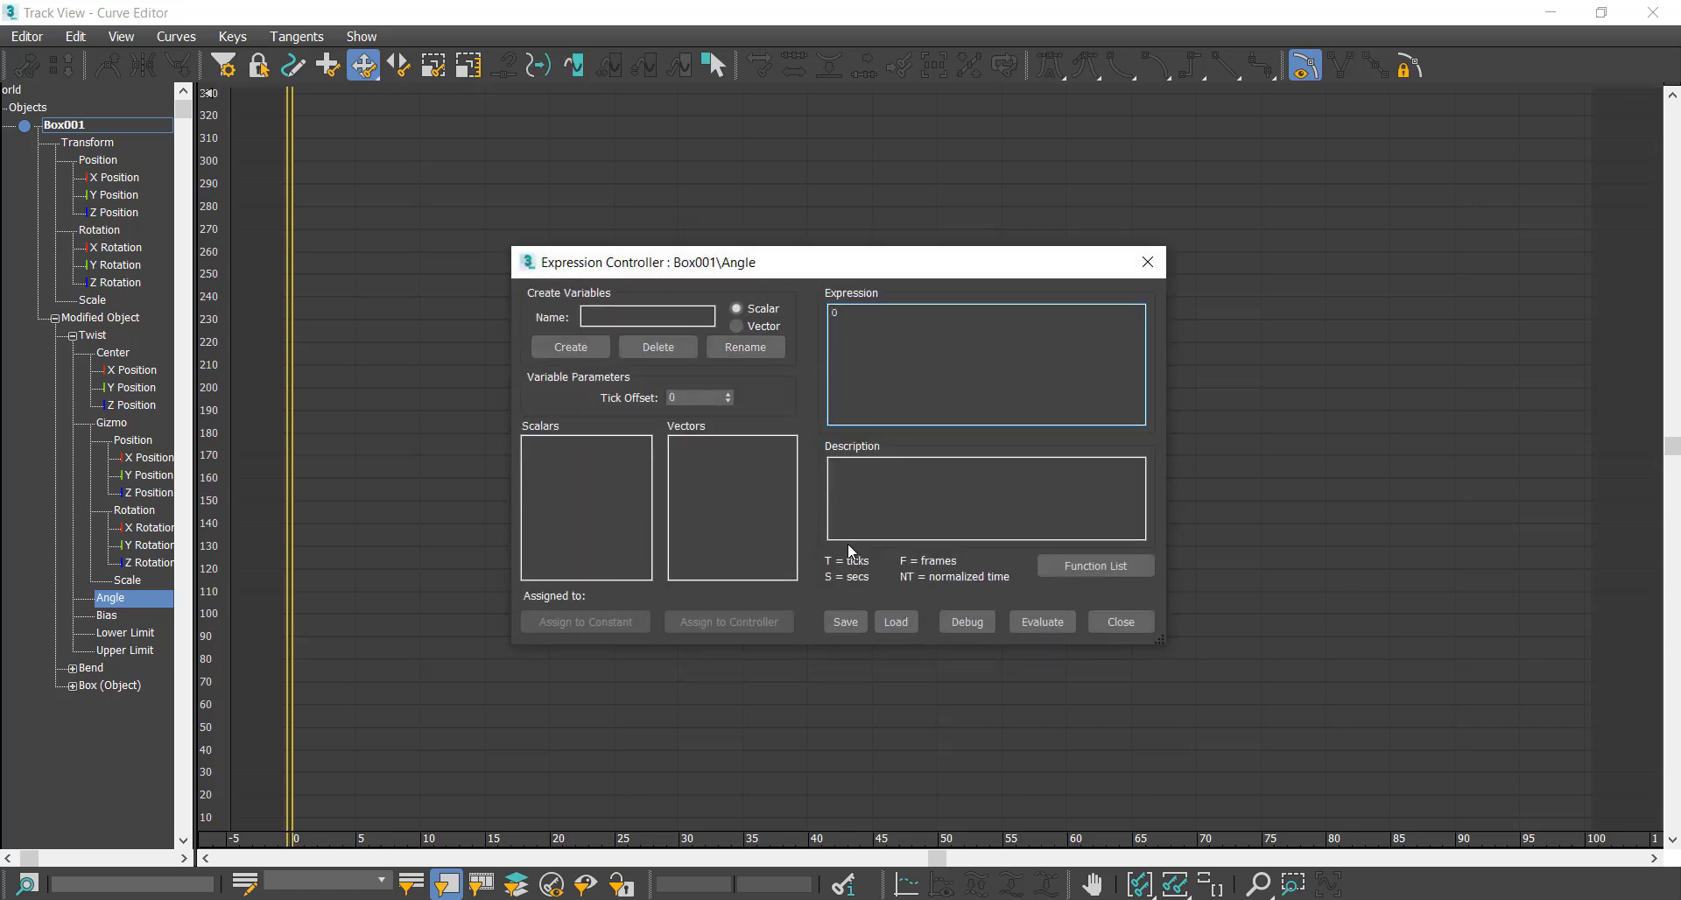
# - Create a scalar variable named B in the expression controller for the Twist angle
pyautogui.click(632, 318)
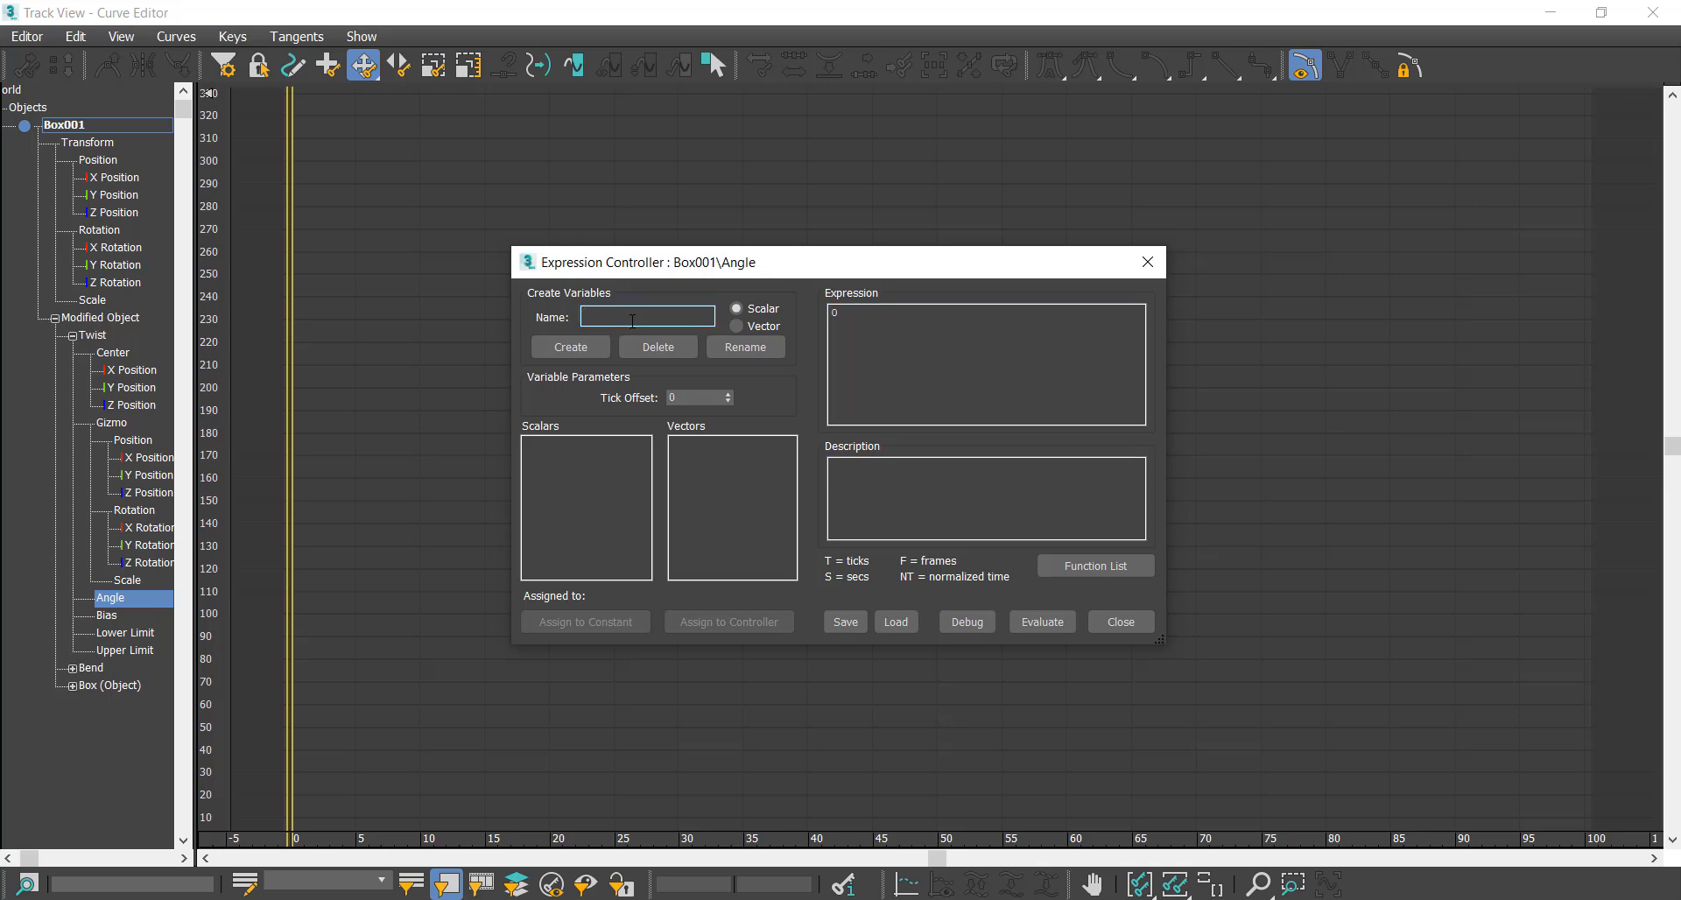
pyautogui.write('B')
pyautogui.click(571, 347)
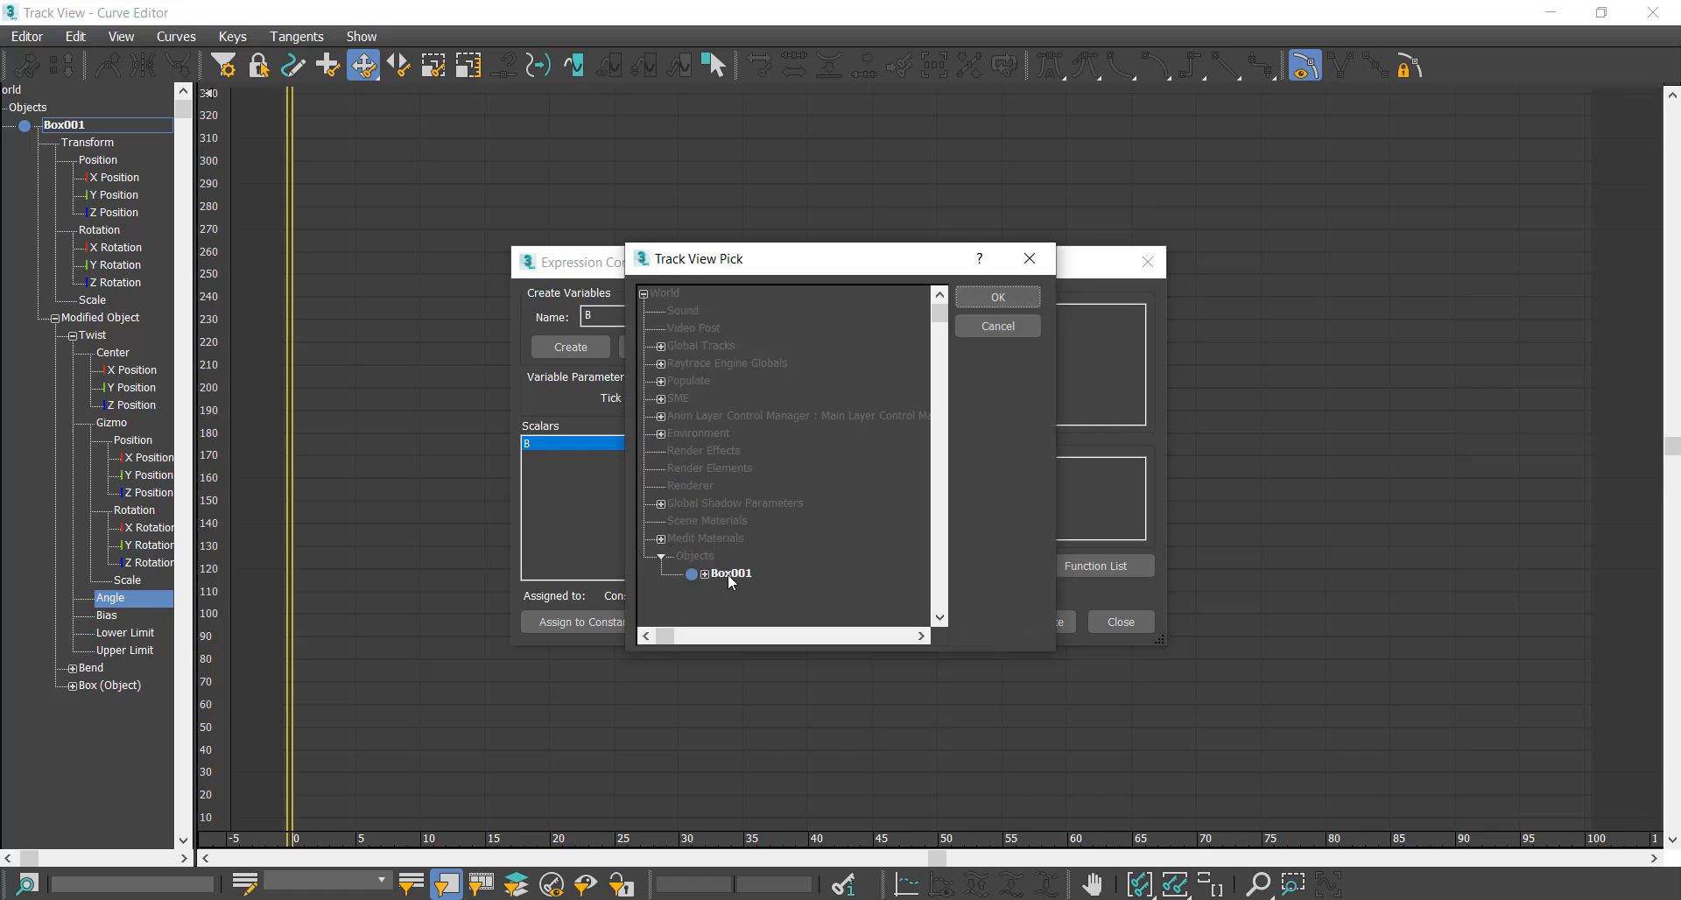
# - Assign the scalar variable B to the Angle track of the box's Bend modifier
pyautogui.click(704, 574)
pyautogui.scroll(-2, 788, 525)
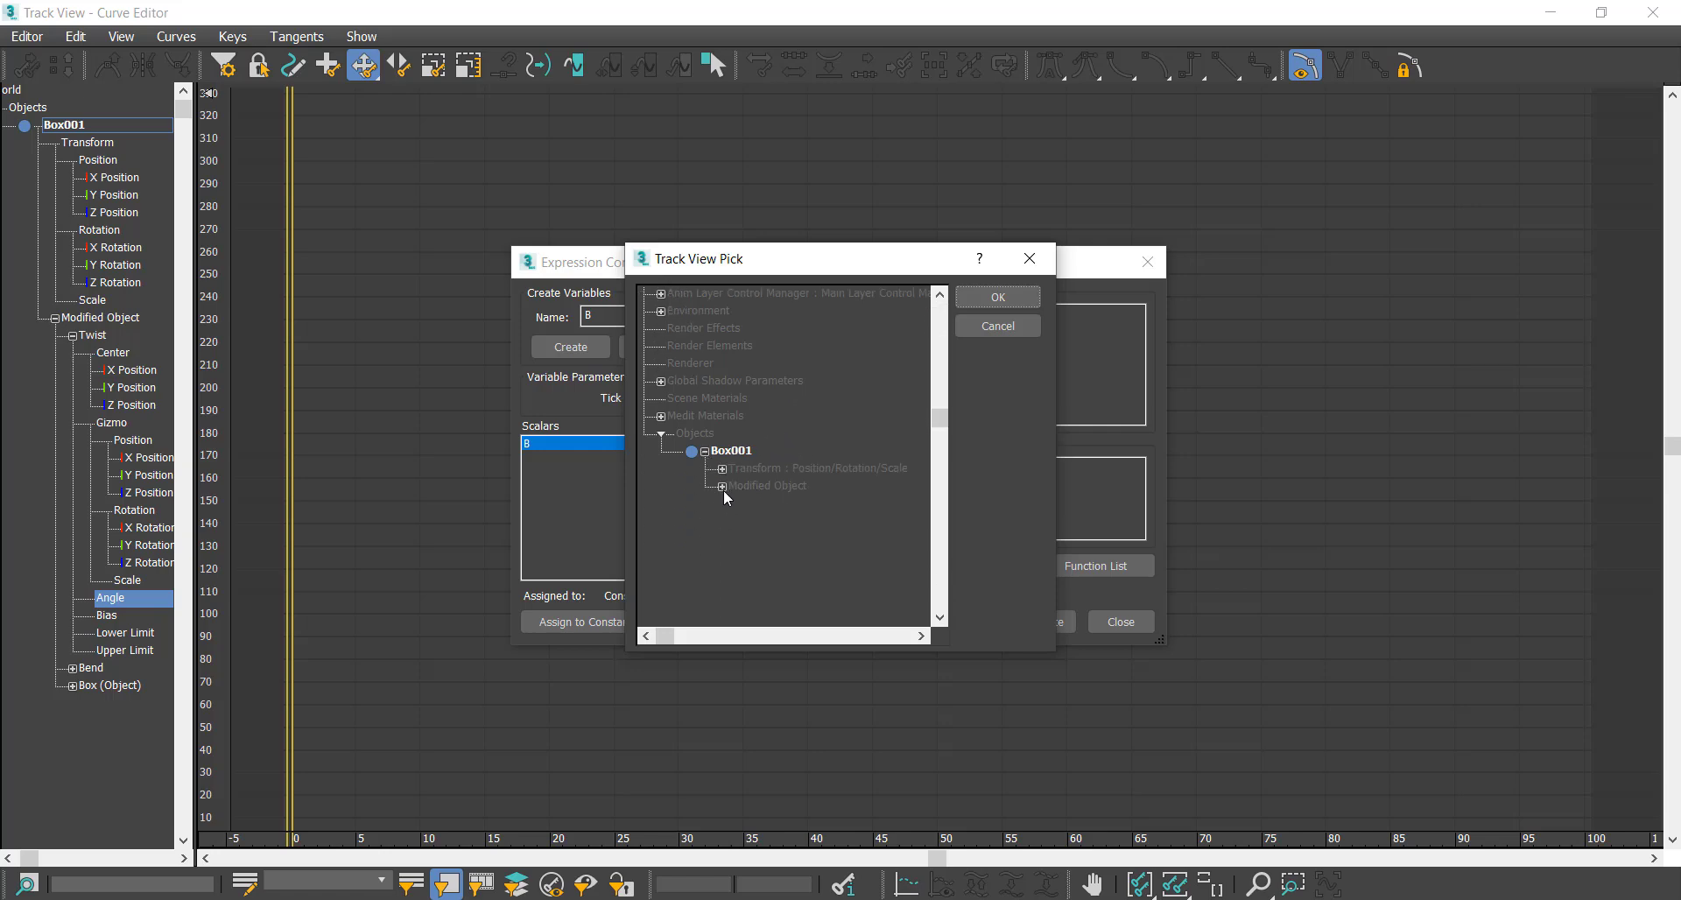
pyautogui.click(722, 487)
pyautogui.click(737, 521)
pyautogui.scroll(-1, 675, 522)
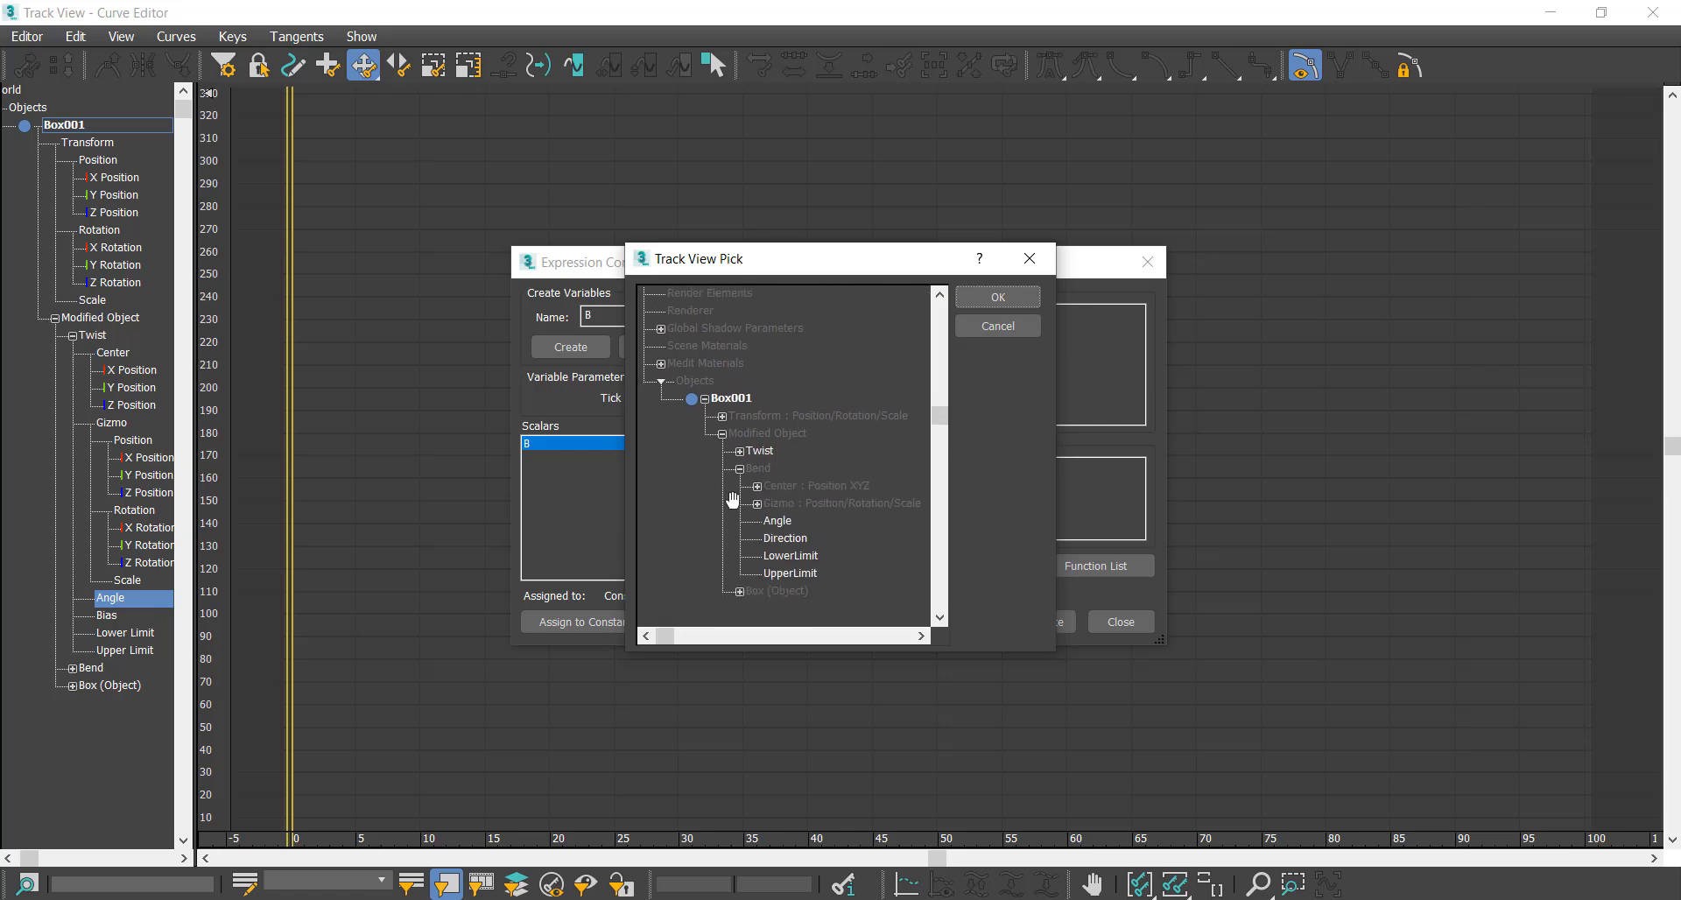
pyautogui.click(774, 523)
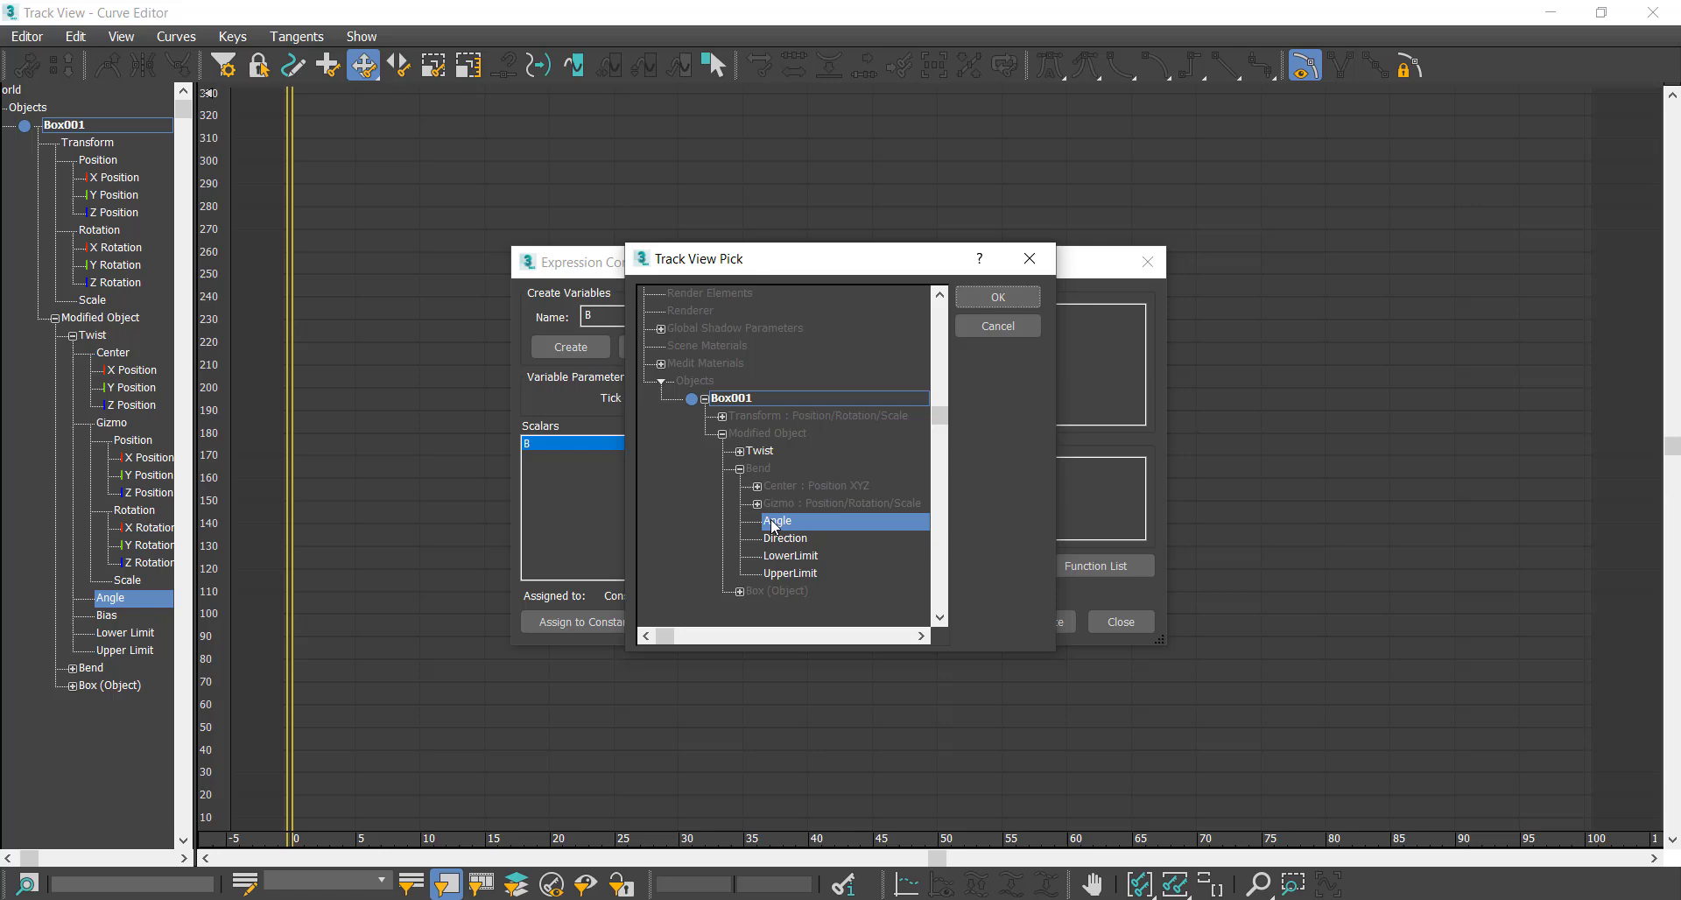
pyautogui.click(985, 298)
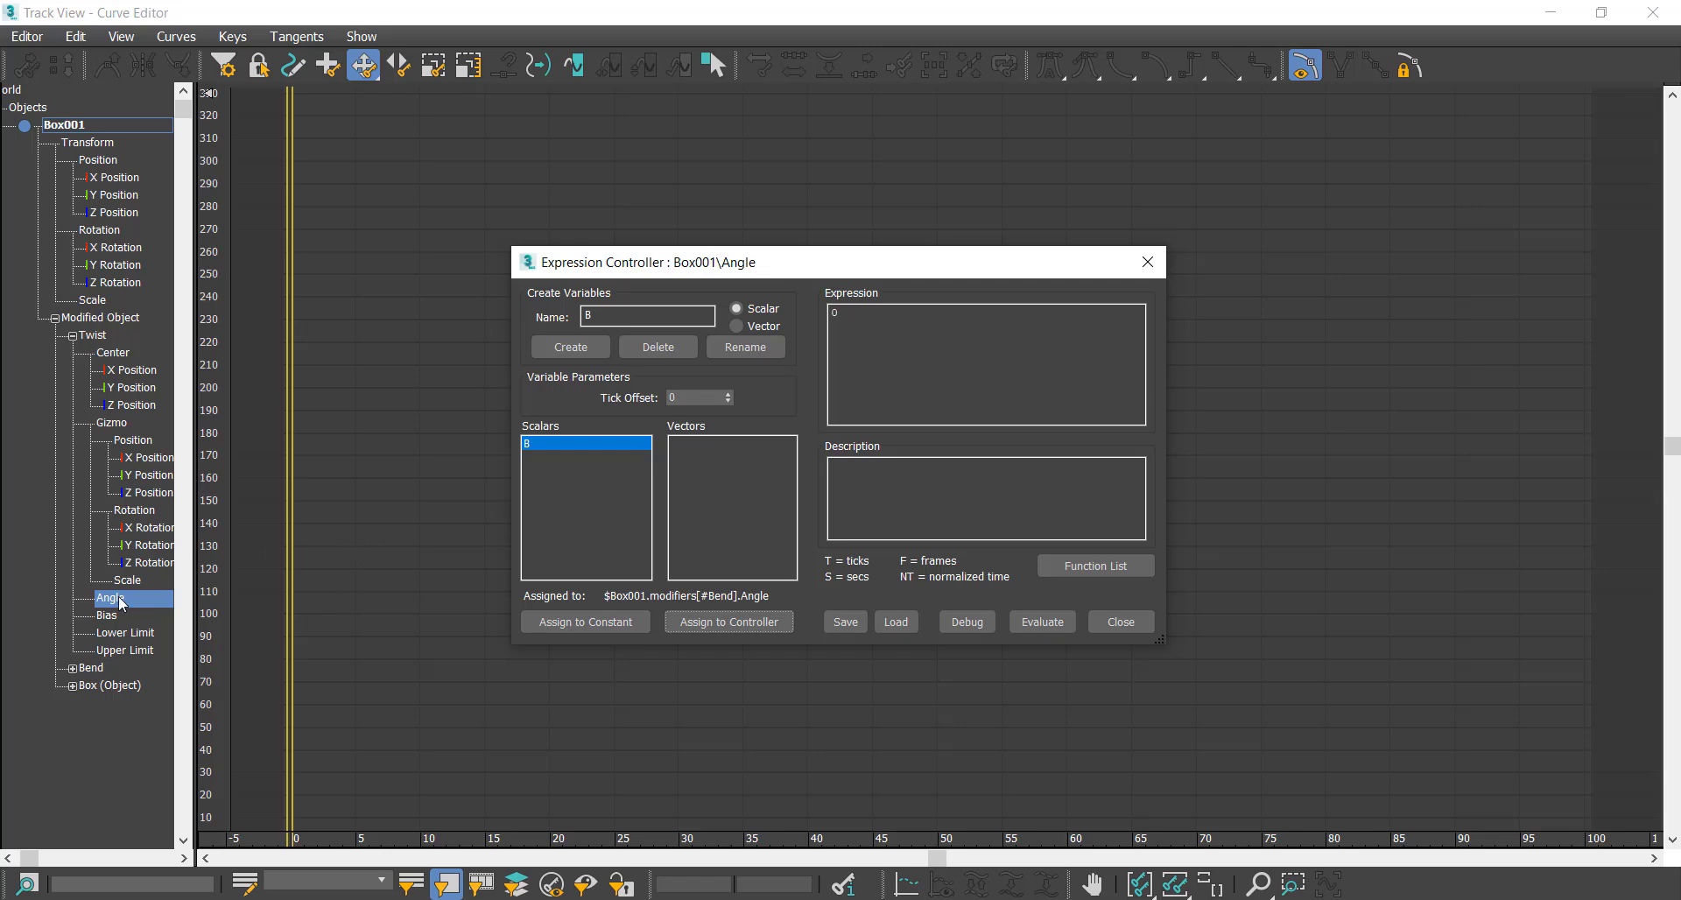
# - Set the Twist angle's expression to B, evaluate it, and minimize the Curve Editor
pyautogui.doubleClick(833, 315)
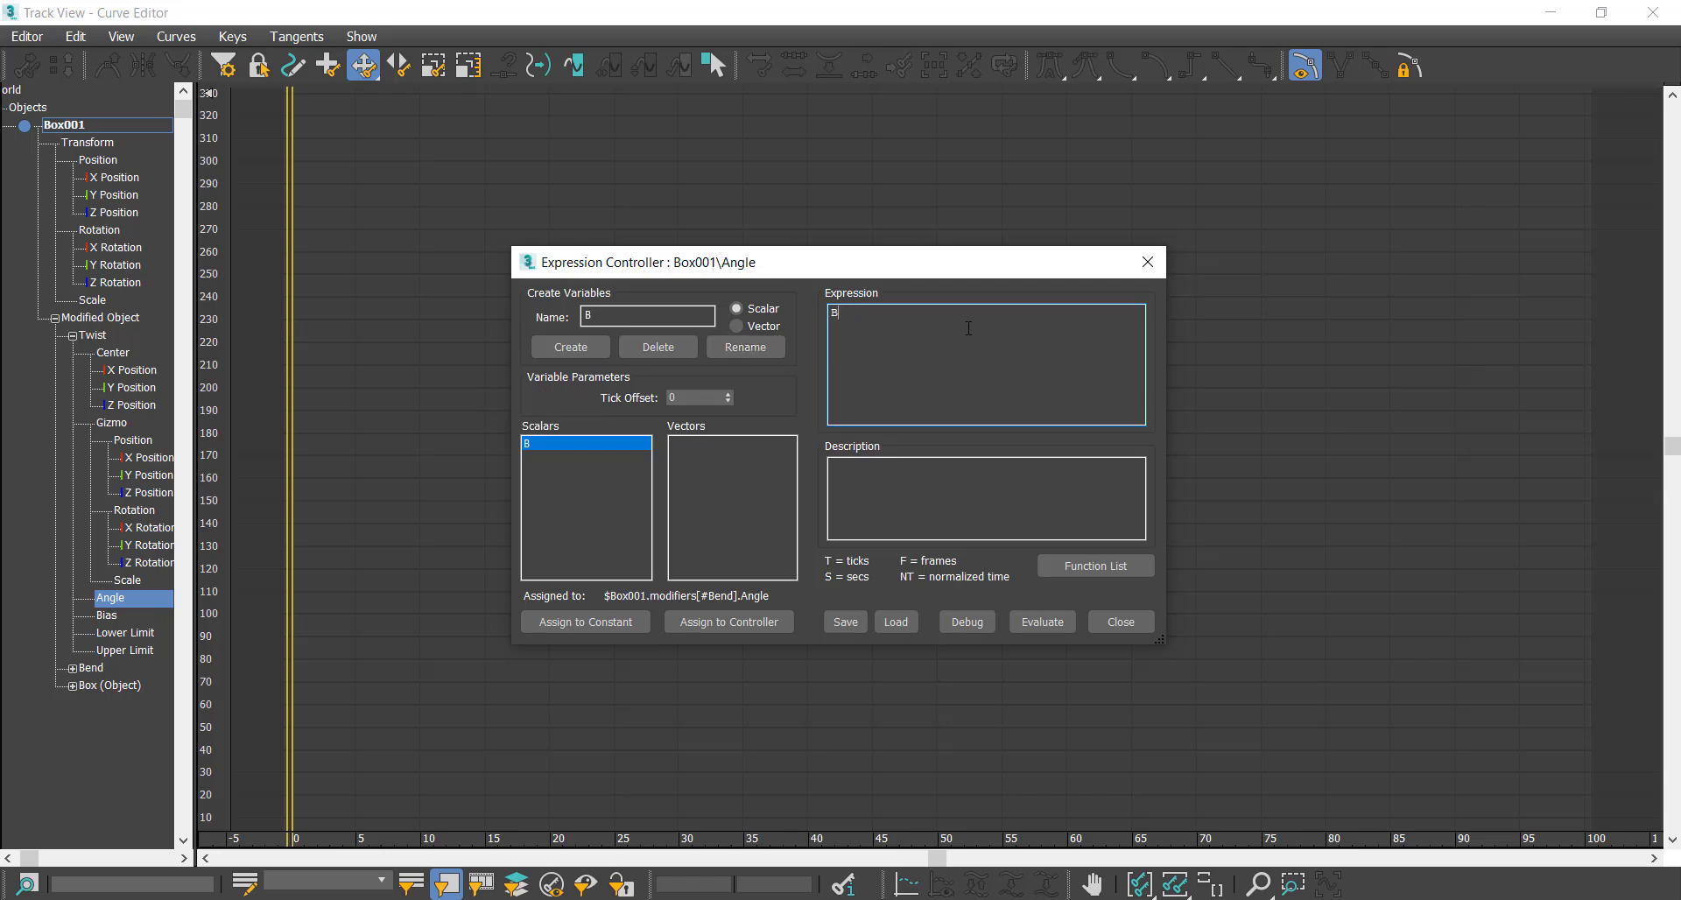
pyautogui.click(1042, 622)
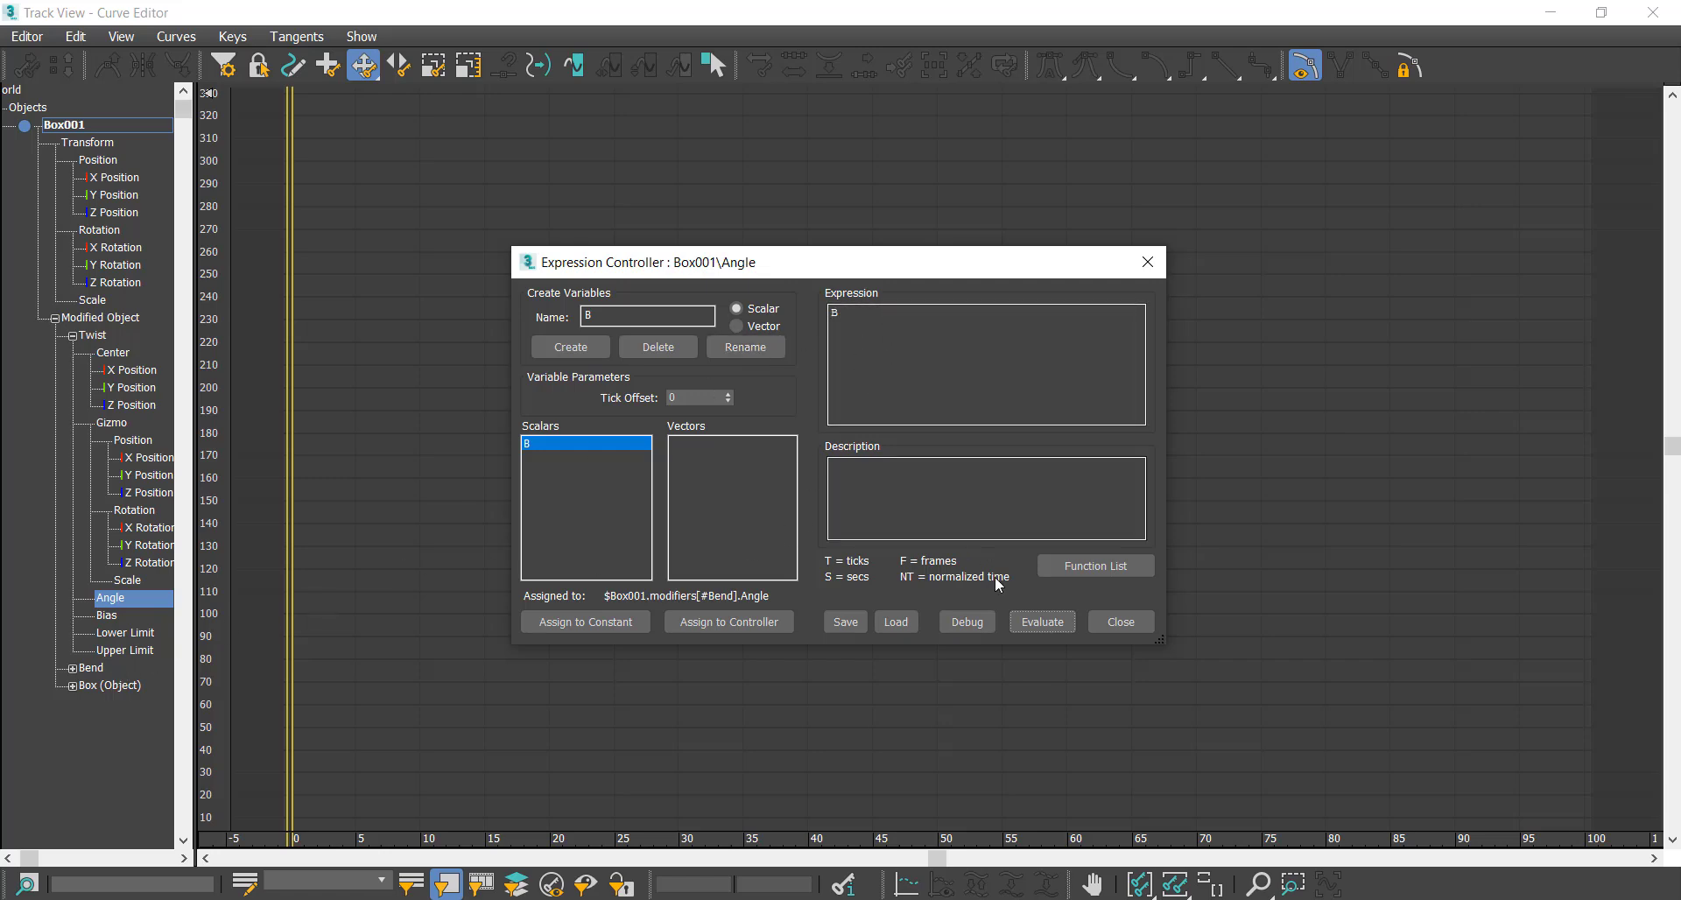
pyautogui.click(1544, 19)
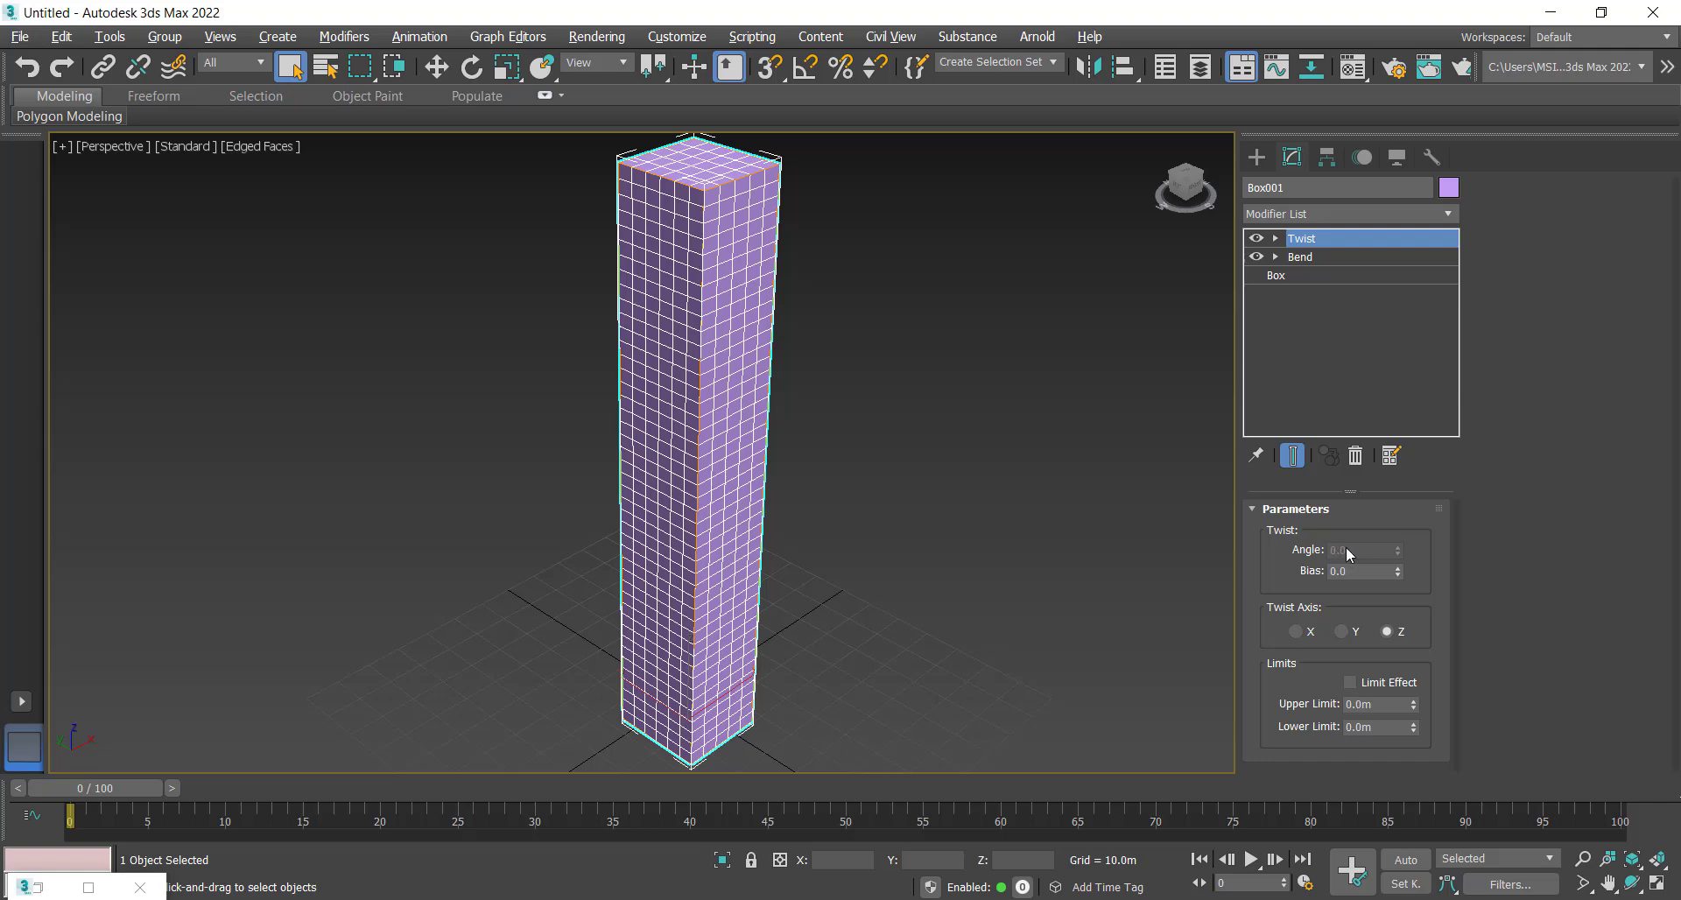
# - Test the link by changing the Bend angle to about -127.5 and -120.5, switching the Twist modifier off and on
pyautogui.click(1317, 255)
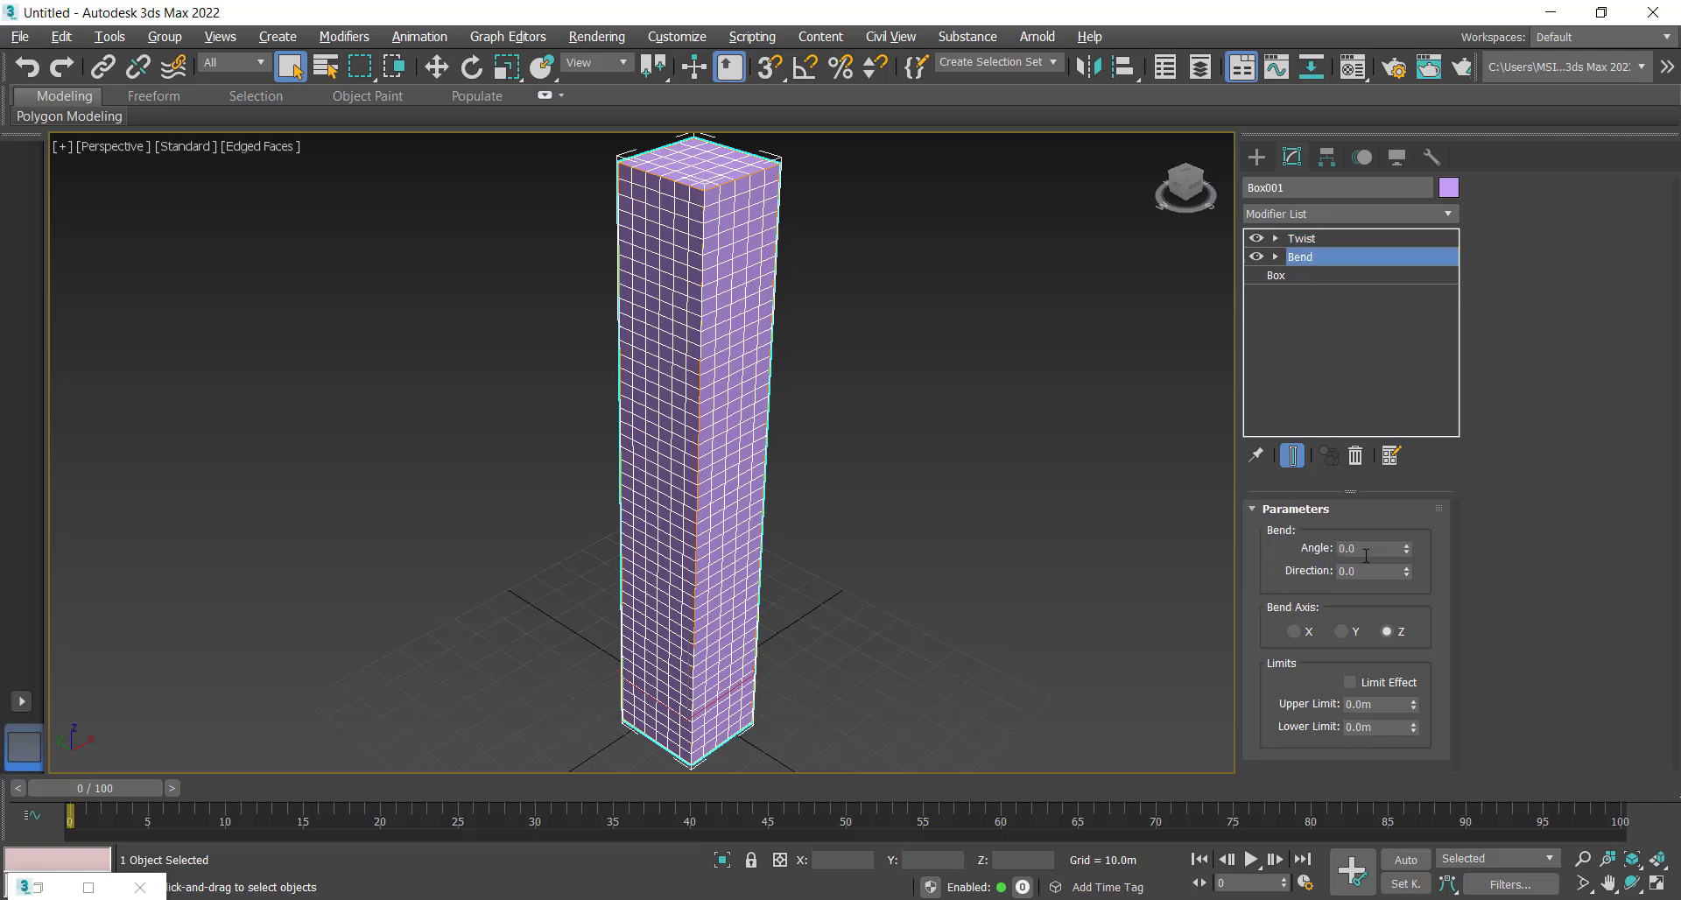
pyautogui.scroll(-4, 889, 557)
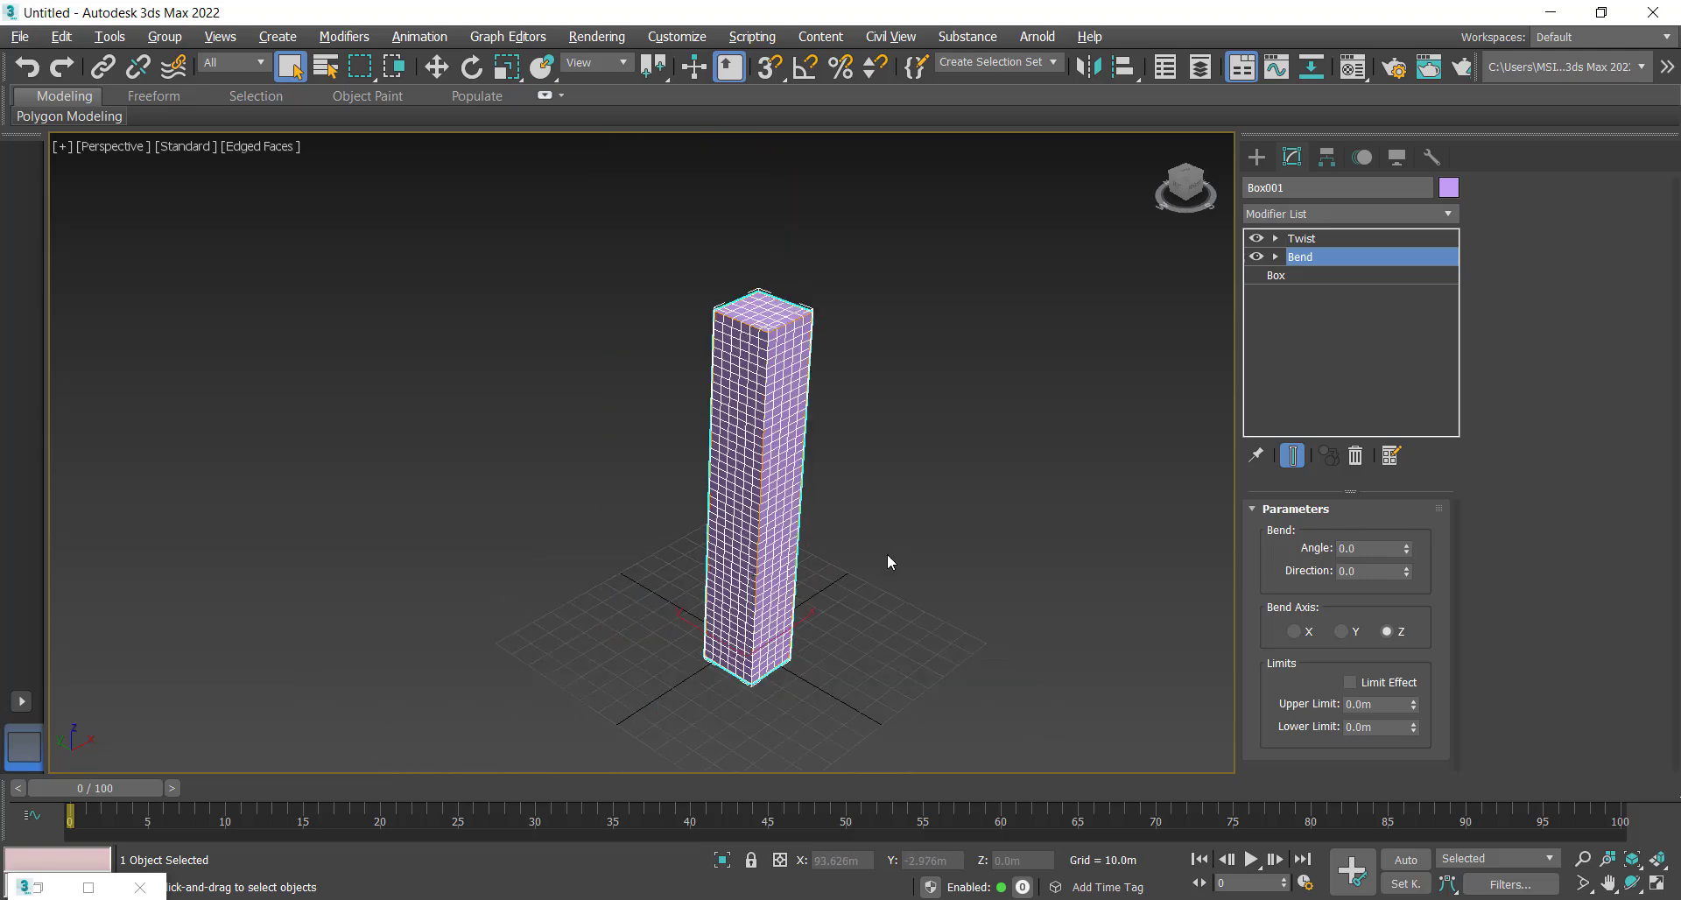
pyautogui.moveTo(1408, 552); pyautogui.dragTo(1470, 769)
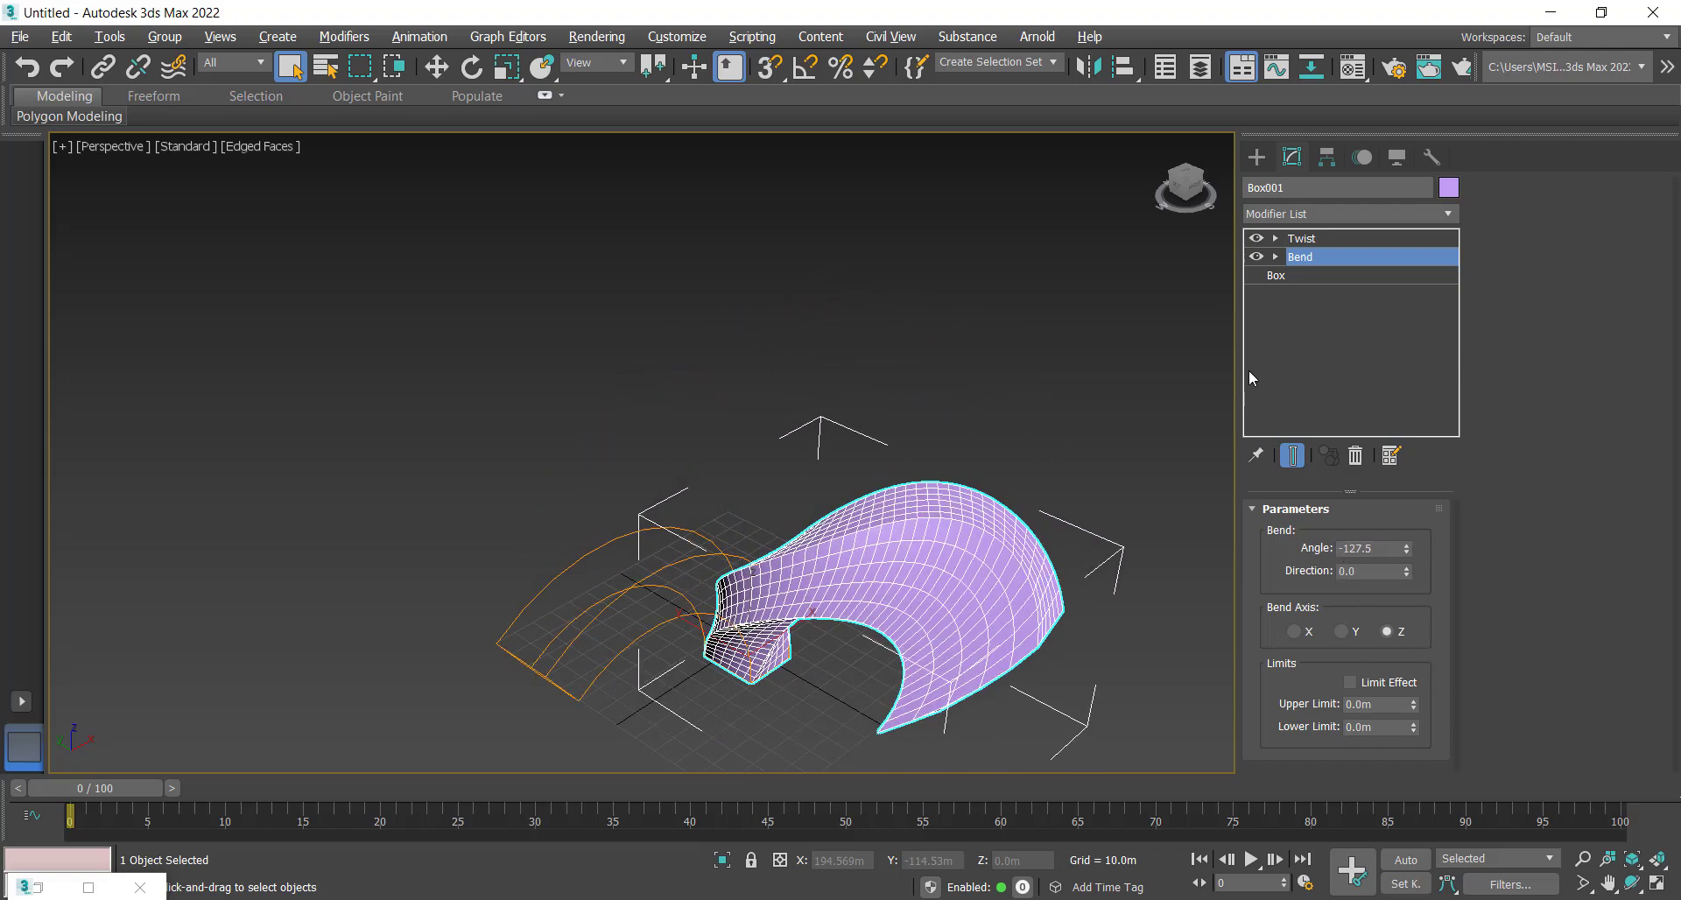
pyautogui.click(1256, 238)
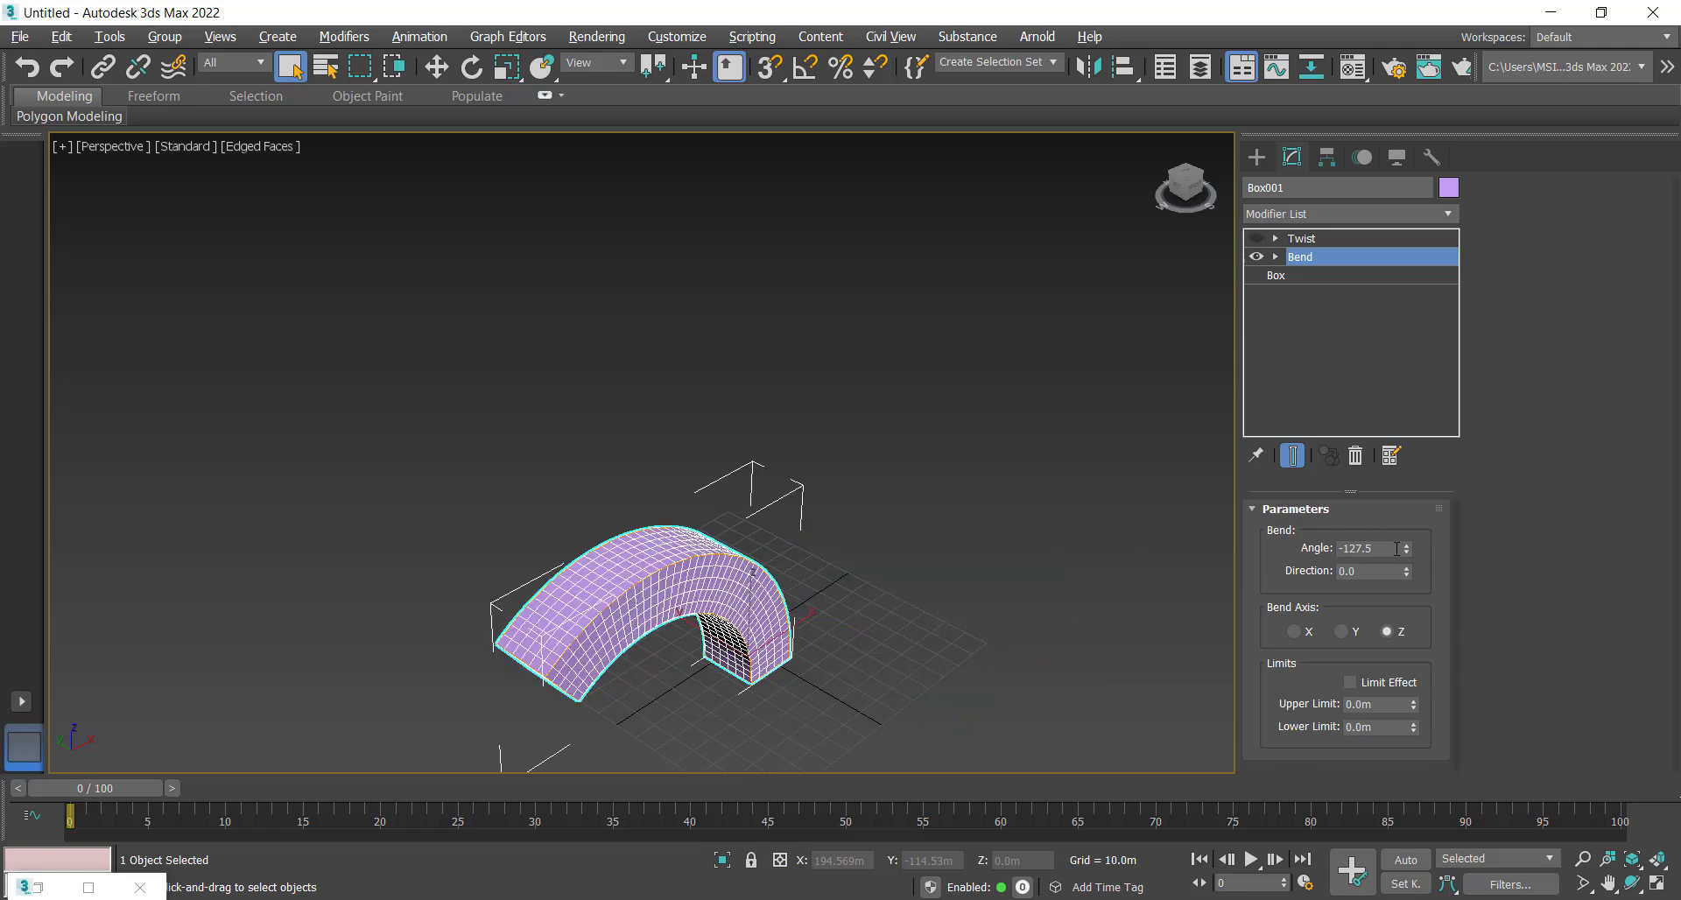
pyautogui.moveTo(1410, 555)
pyautogui.mouseDown()
pyautogui.moveTo(1410, 526)
pyautogui.moveTo(1409, 569)
pyautogui.moveTo(1410, 548)
pyautogui.mouseUp()
pyautogui.click(1257, 239)
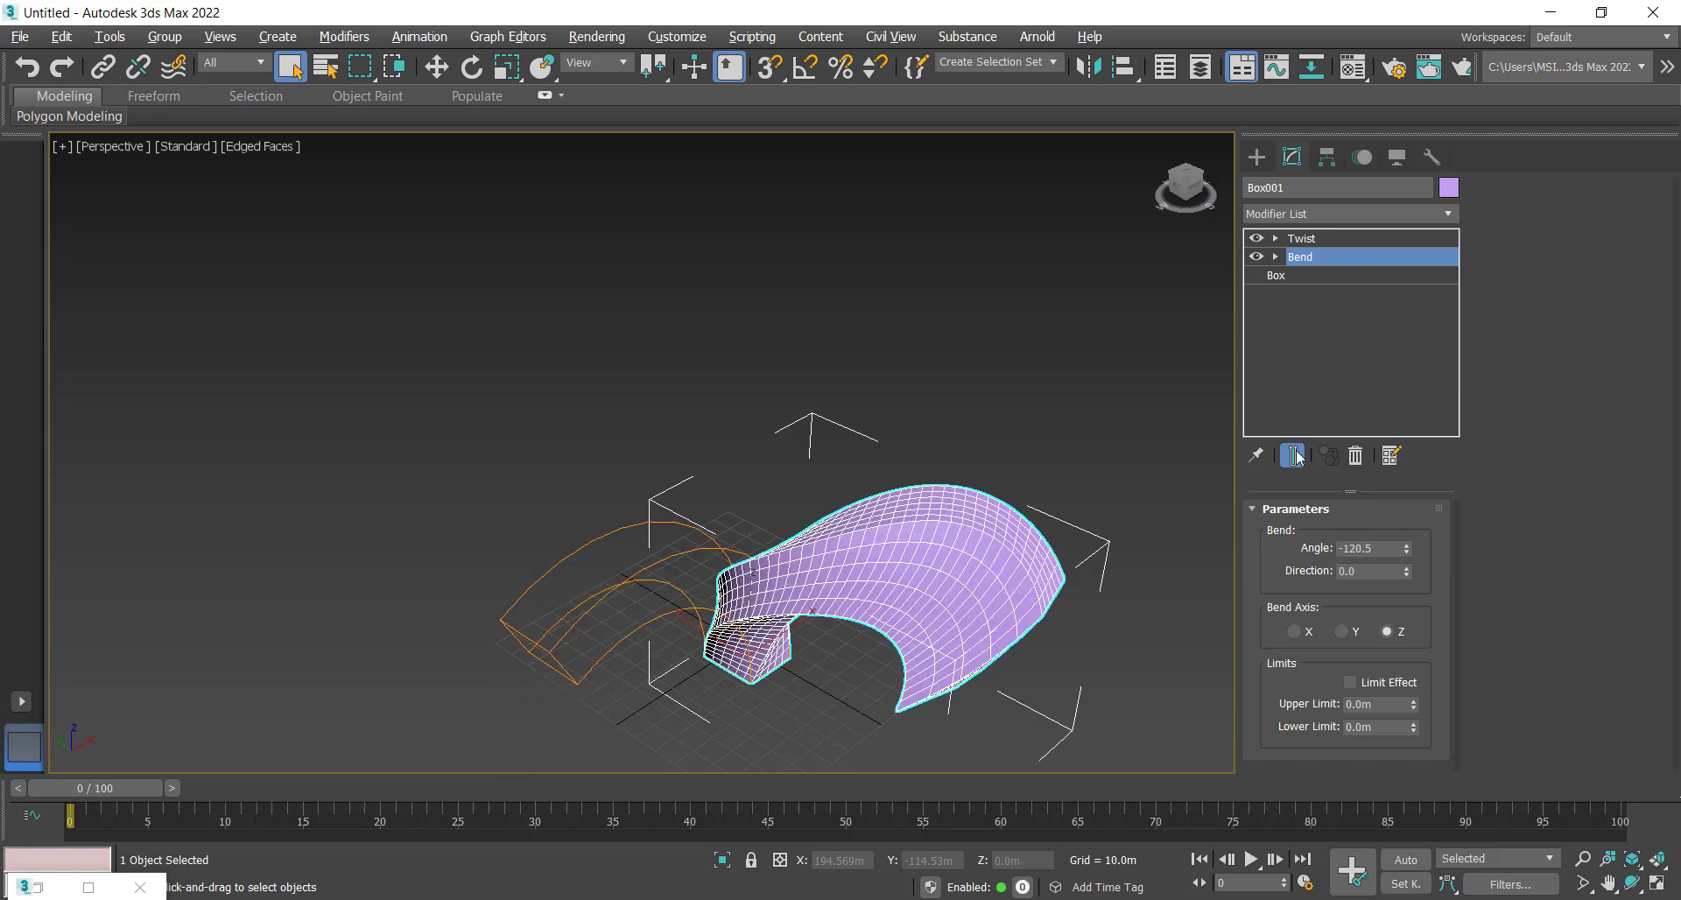
# - Move the Bend modifier above the Twist modifier in the box's stack
pyautogui.click(1364, 548)
pyautogui.click(1325, 243)
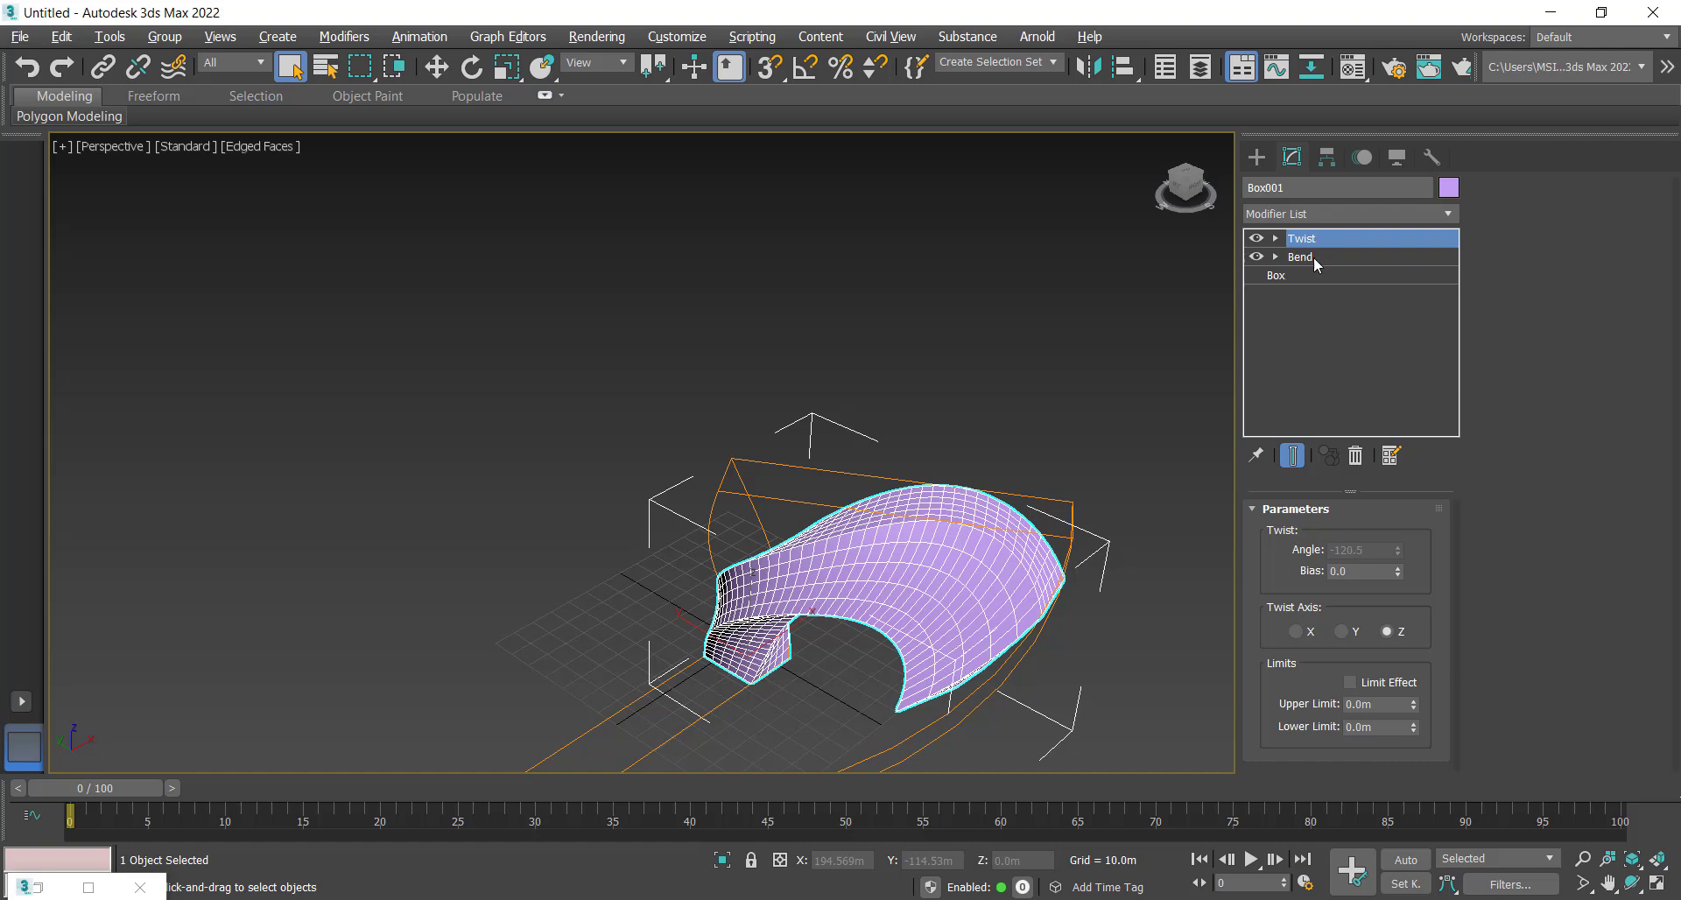
pyautogui.moveTo(1313, 255); pyautogui.dragTo(1307, 238)
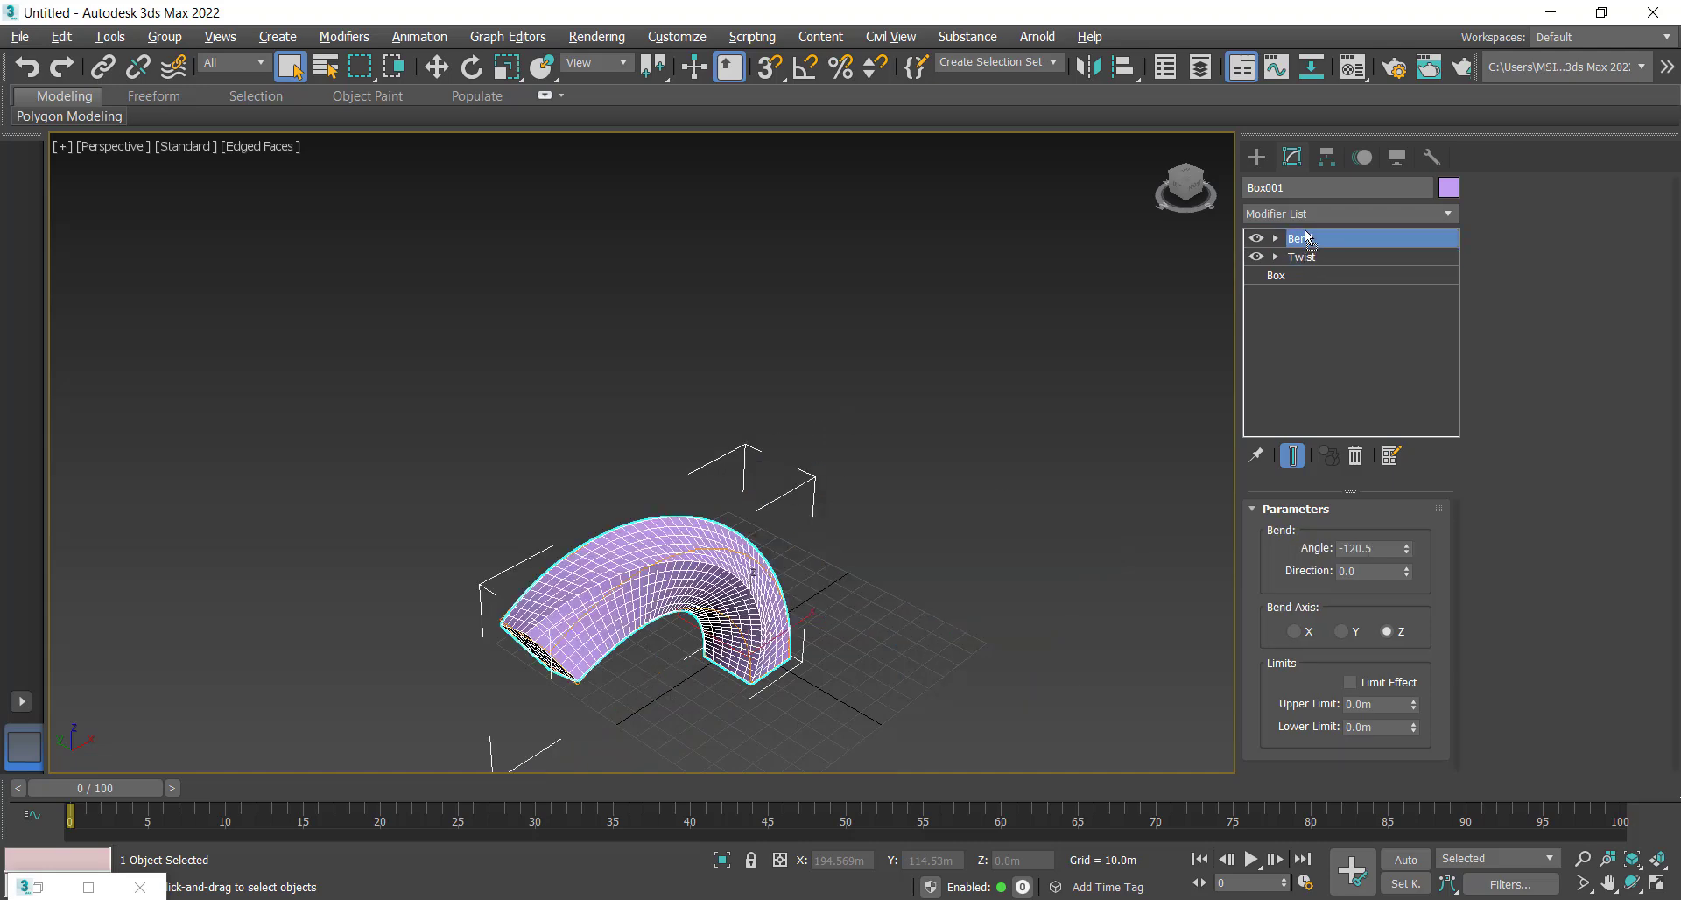
# - Set the Bend angle to 360 to close the box into a twisted ring, and inspect it from several sides
pyautogui.moveTo(832, 533); pyautogui.dragTo(950, 326, button='middle')
pyautogui.moveTo(1412, 554); pyautogui.dragTo(1492, 592)
pyautogui.press('z')
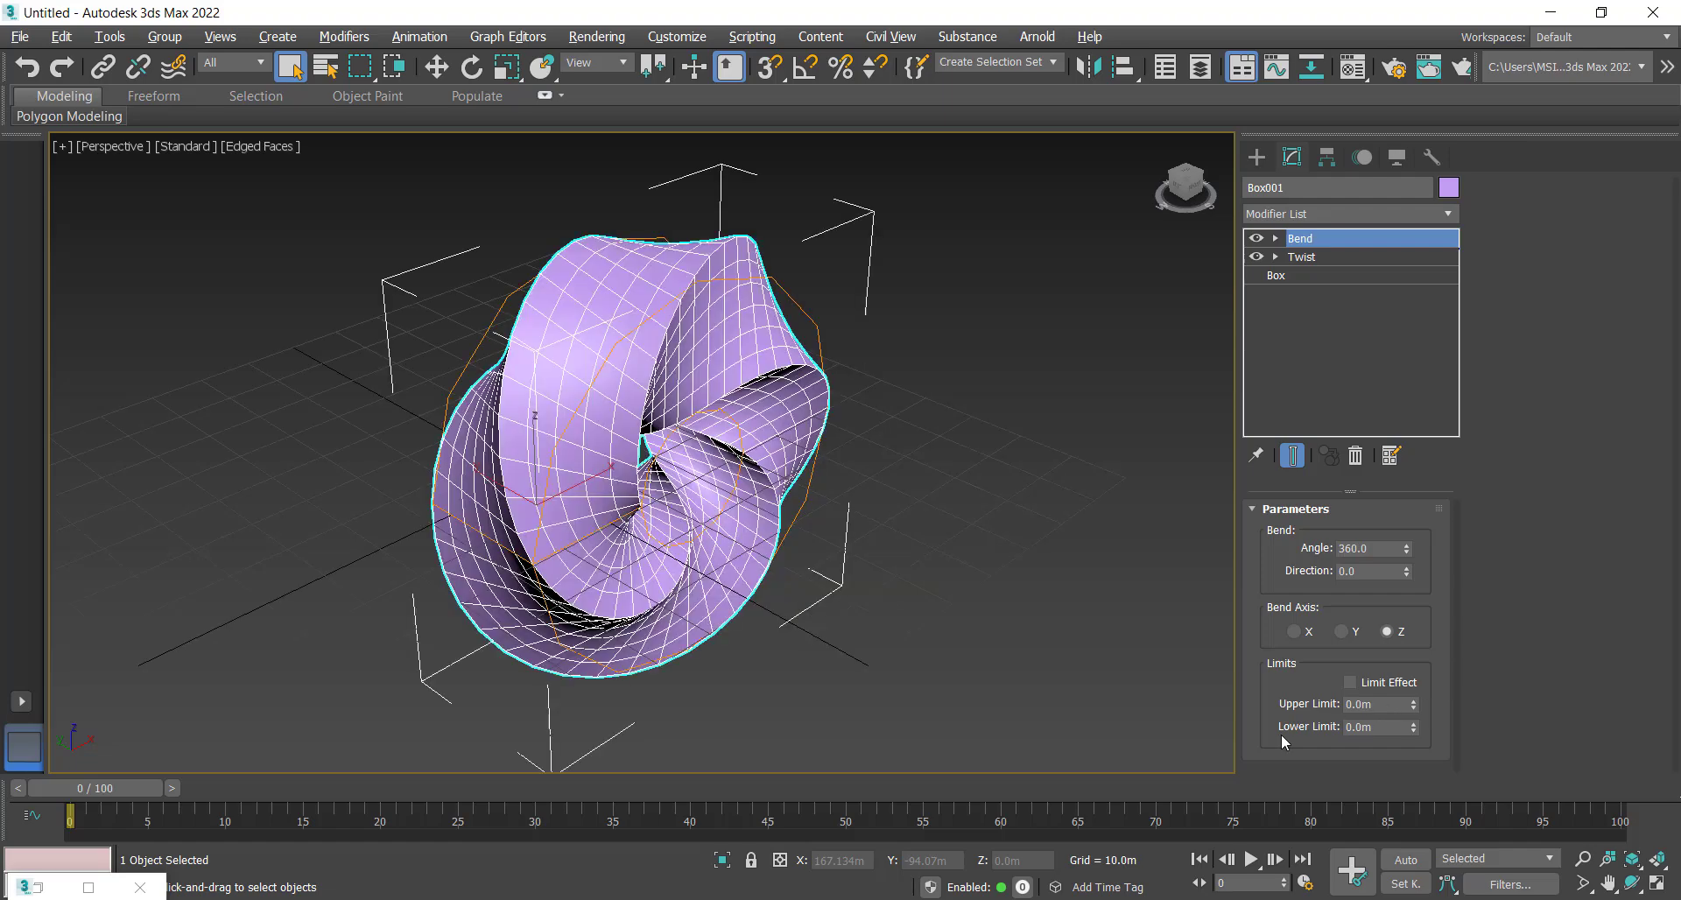
pyautogui.keyDown('alt'); pyautogui.moveTo(980, 629); pyautogui.dragTo(865, 585, button='middle'); pyautogui.keyUp('alt')
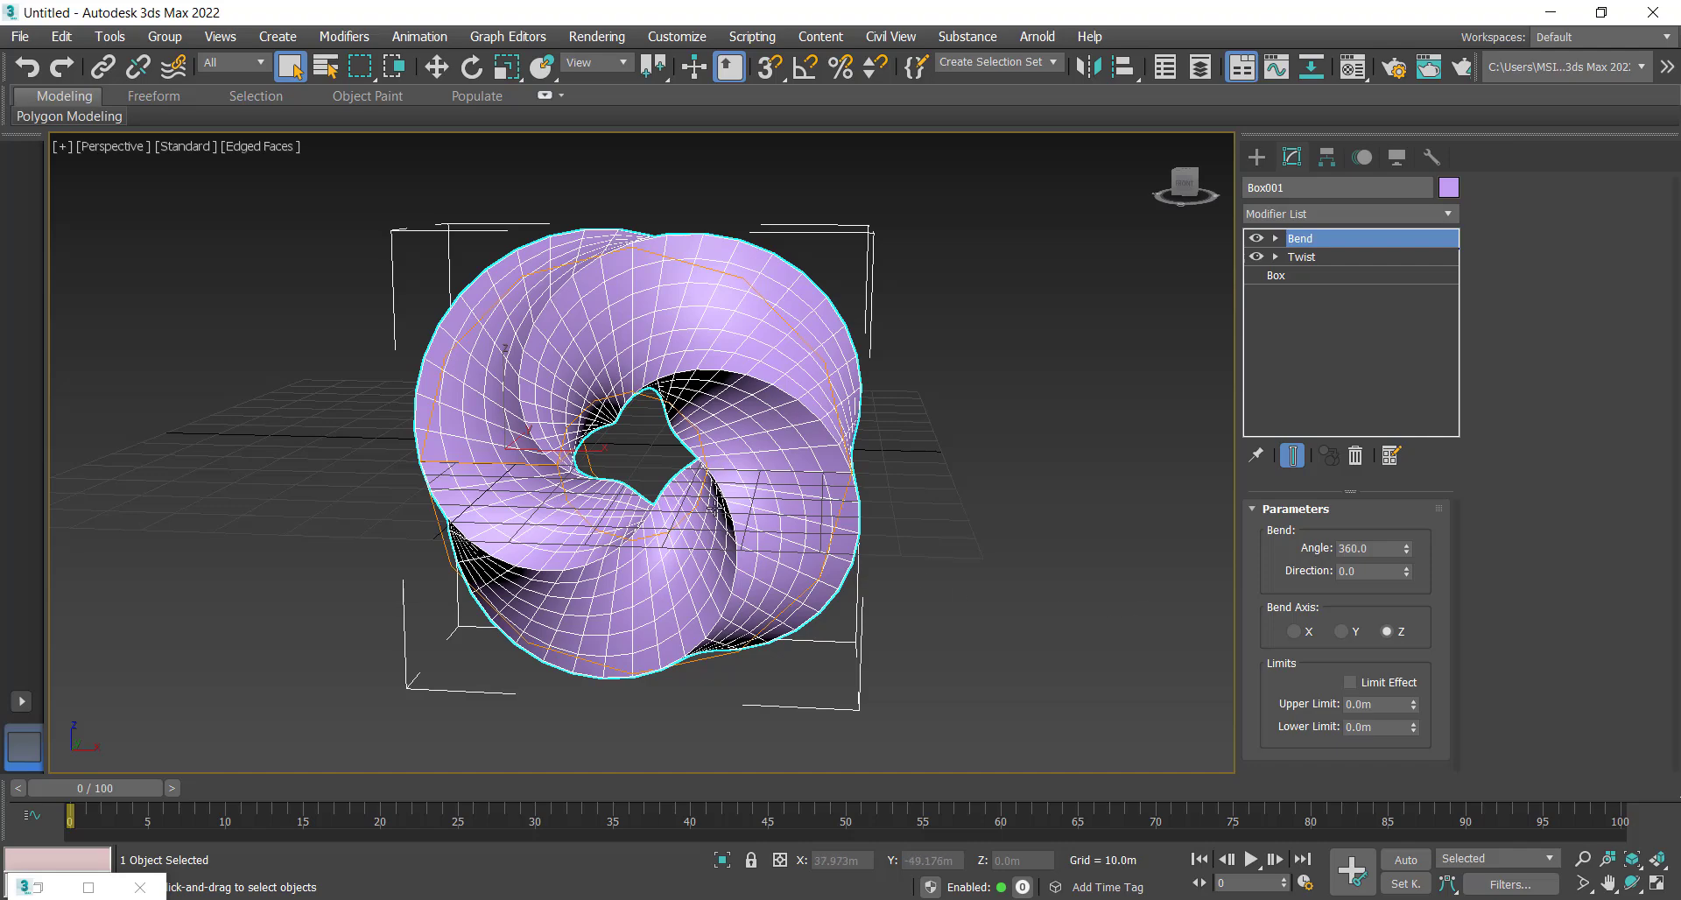
pyautogui.keyDown('alt'); pyautogui.moveTo(714, 564); pyautogui.dragTo(782, 561, button='middle'); pyautogui.keyUp('alt')
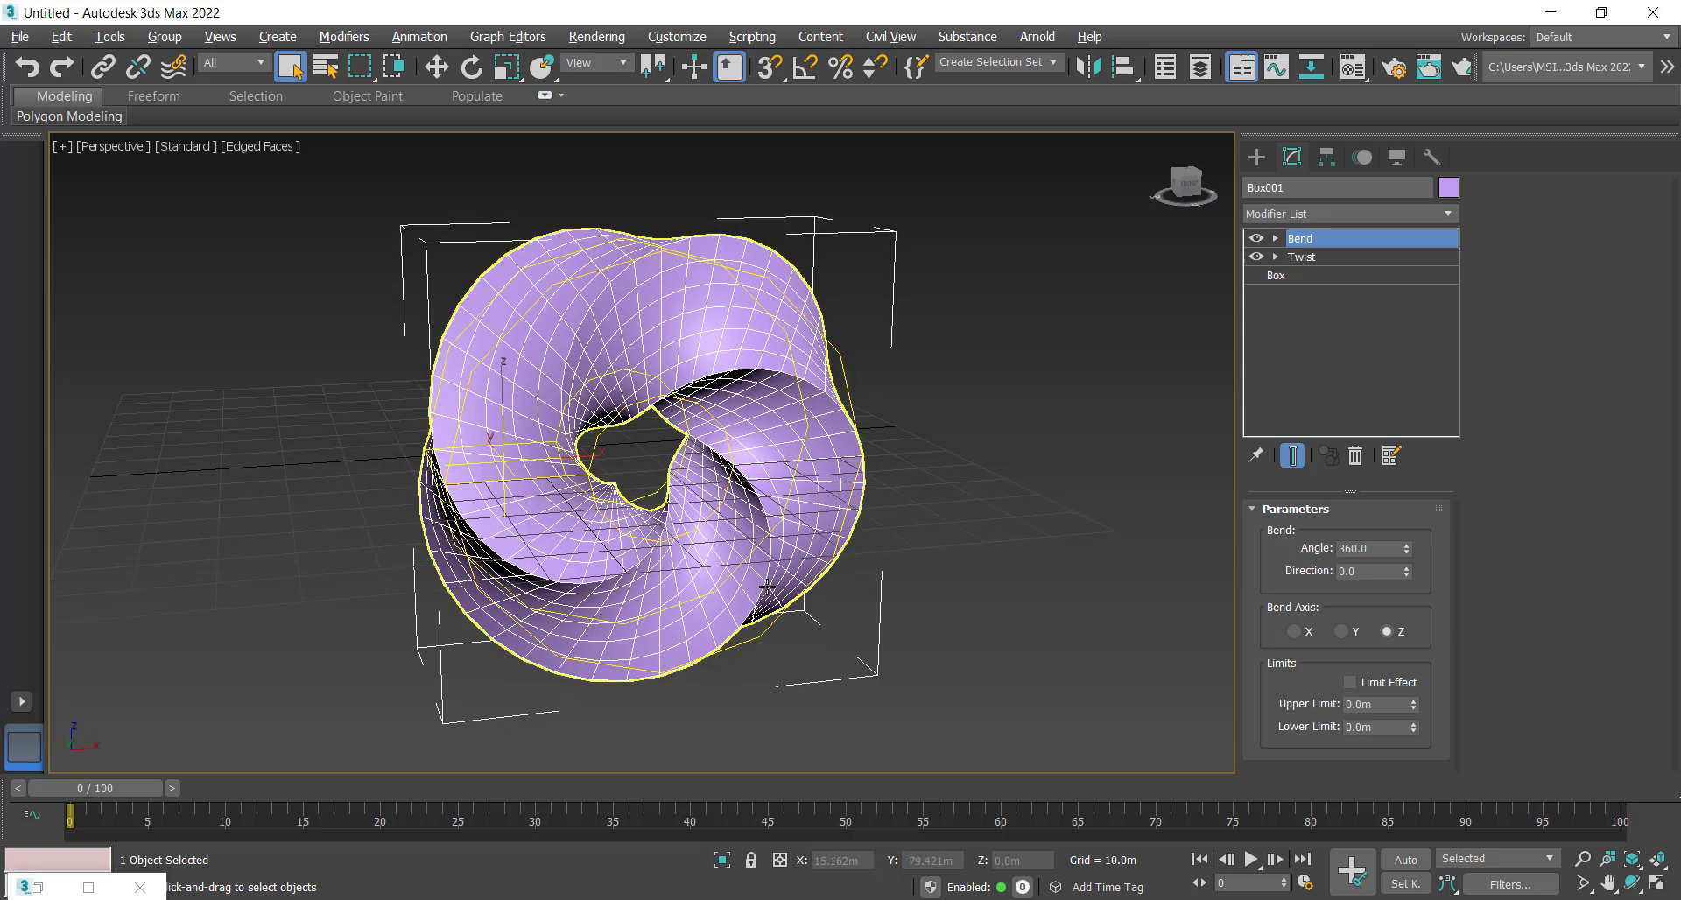
# - Rotate the ring -90 degrees about the X axis in the Left view with angle snap on
pyautogui.hotkey('alt', 'w')
pyautogui.hotkey('alt', 'w')
pyautogui.click(472, 67)
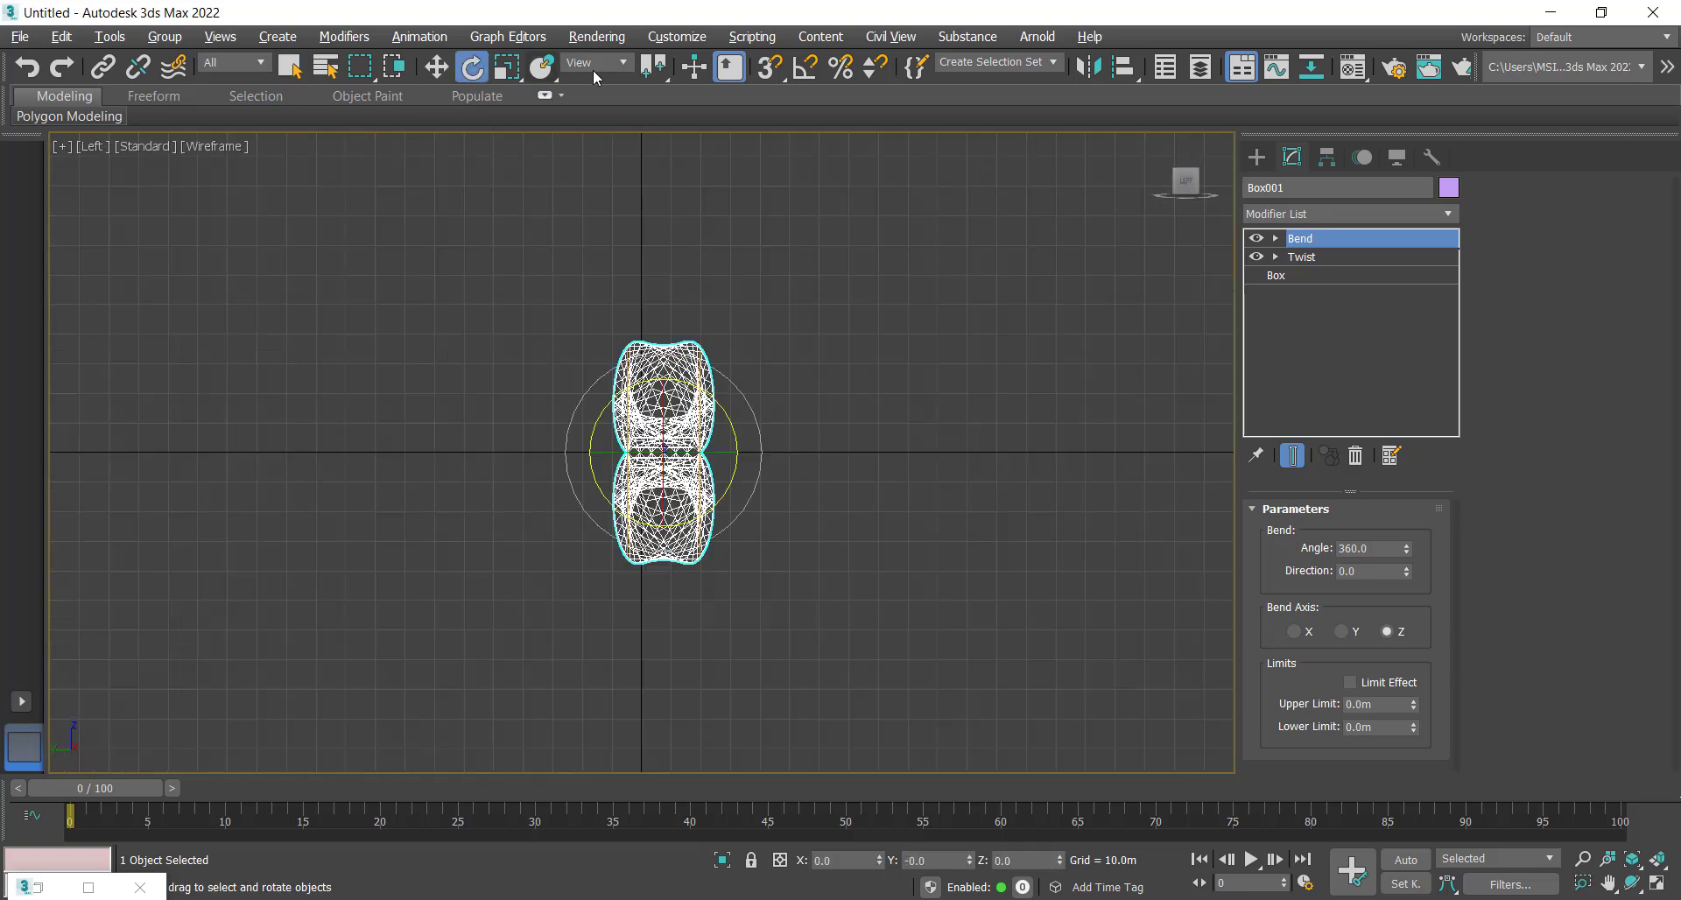
pyautogui.click(805, 69)
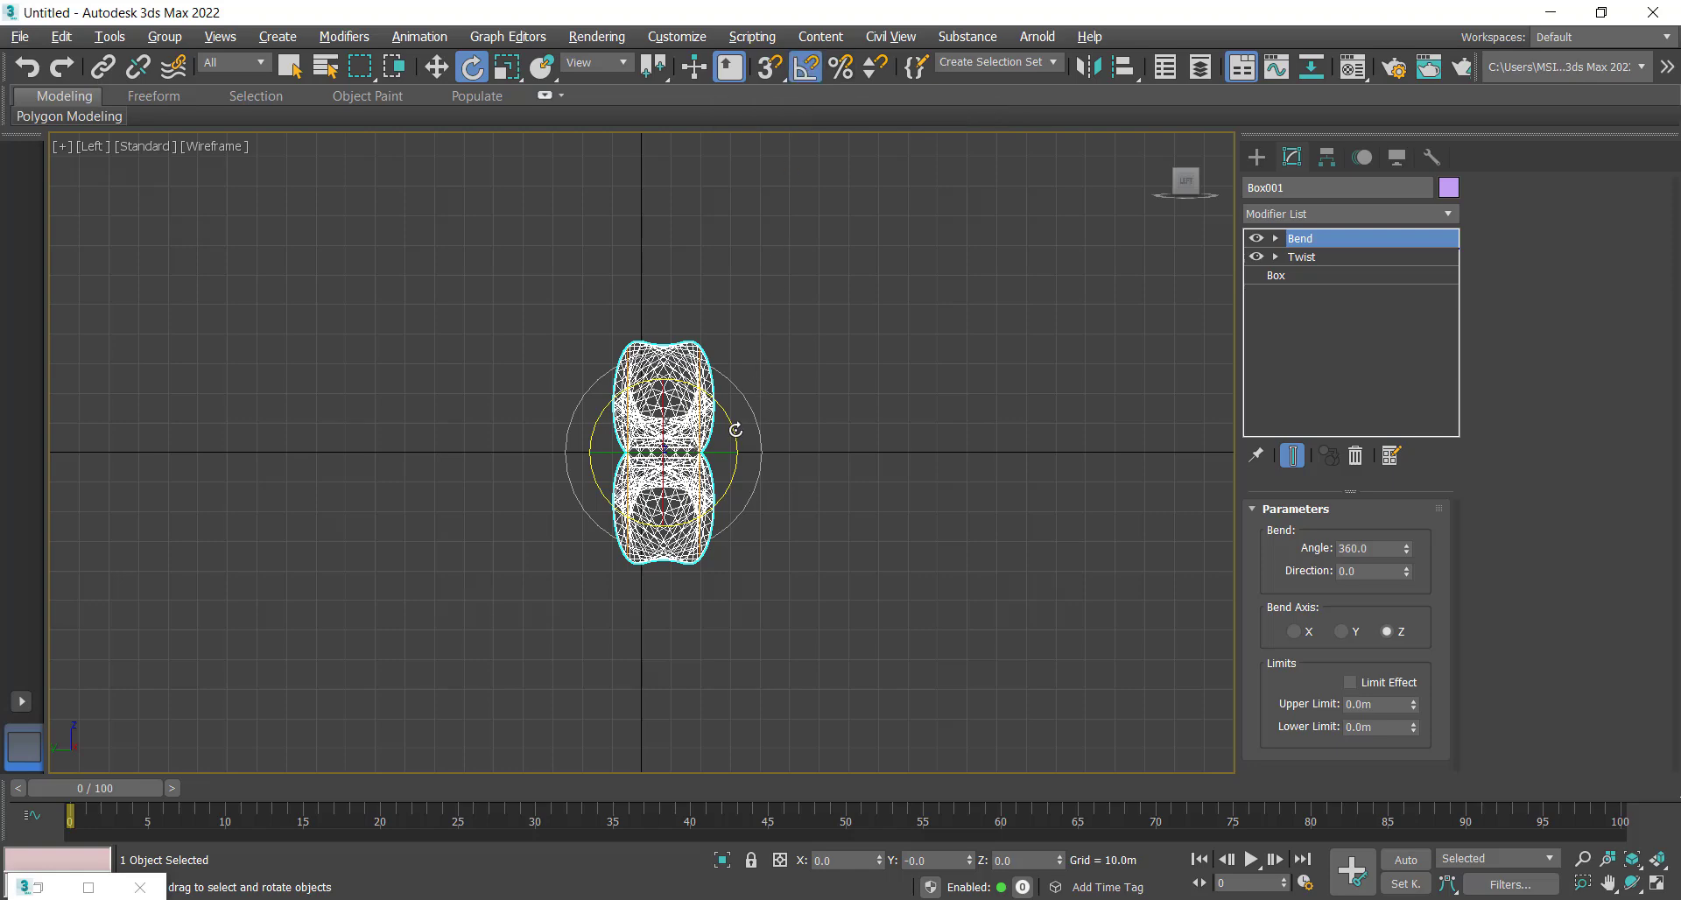
pyautogui.moveTo(736, 432)
pyautogui.mouseDown()
pyautogui.moveTo(724, 330)
pyautogui.moveTo(735, 341)
pyautogui.mouseUp()
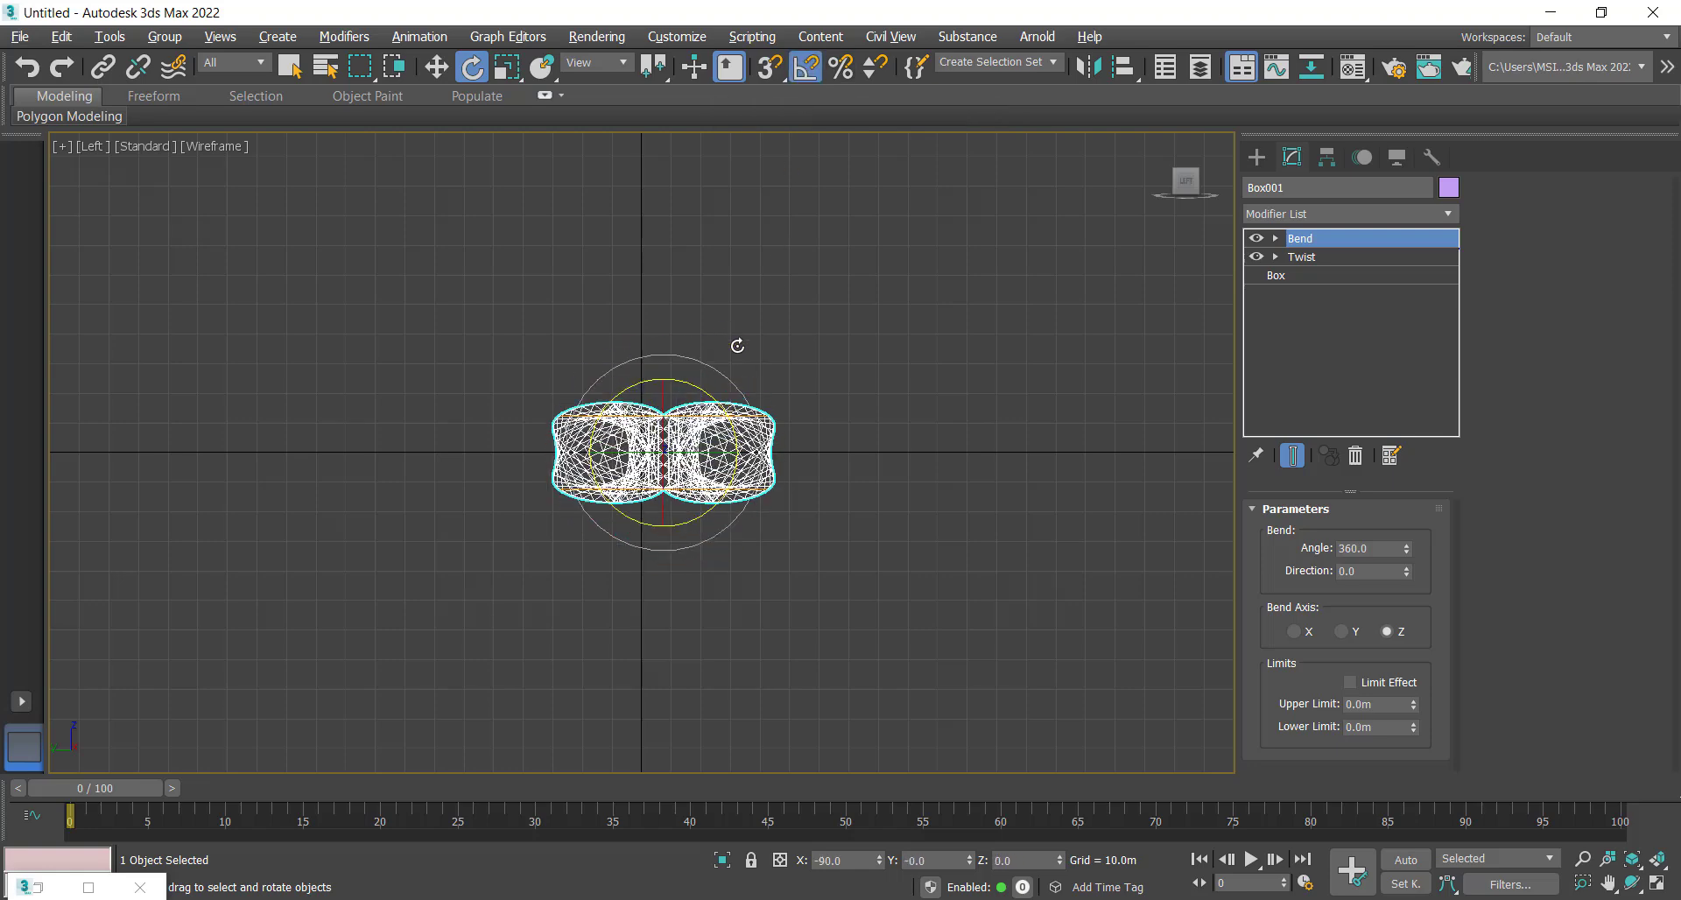
# - Reshape the base box in the Perspective view to a length of about 14.8 m and a width of about 40.3 m
pyautogui.hotkey('alt', 'w')
pyautogui.click(896, 595)
pyautogui.hotkey('alt', 'w')
pyautogui.keyDown('alt'); pyautogui.moveTo(897, 595); pyautogui.dragTo(904, 382, button='middle'); pyautogui.keyUp('alt')
pyautogui.click(1285, 277)
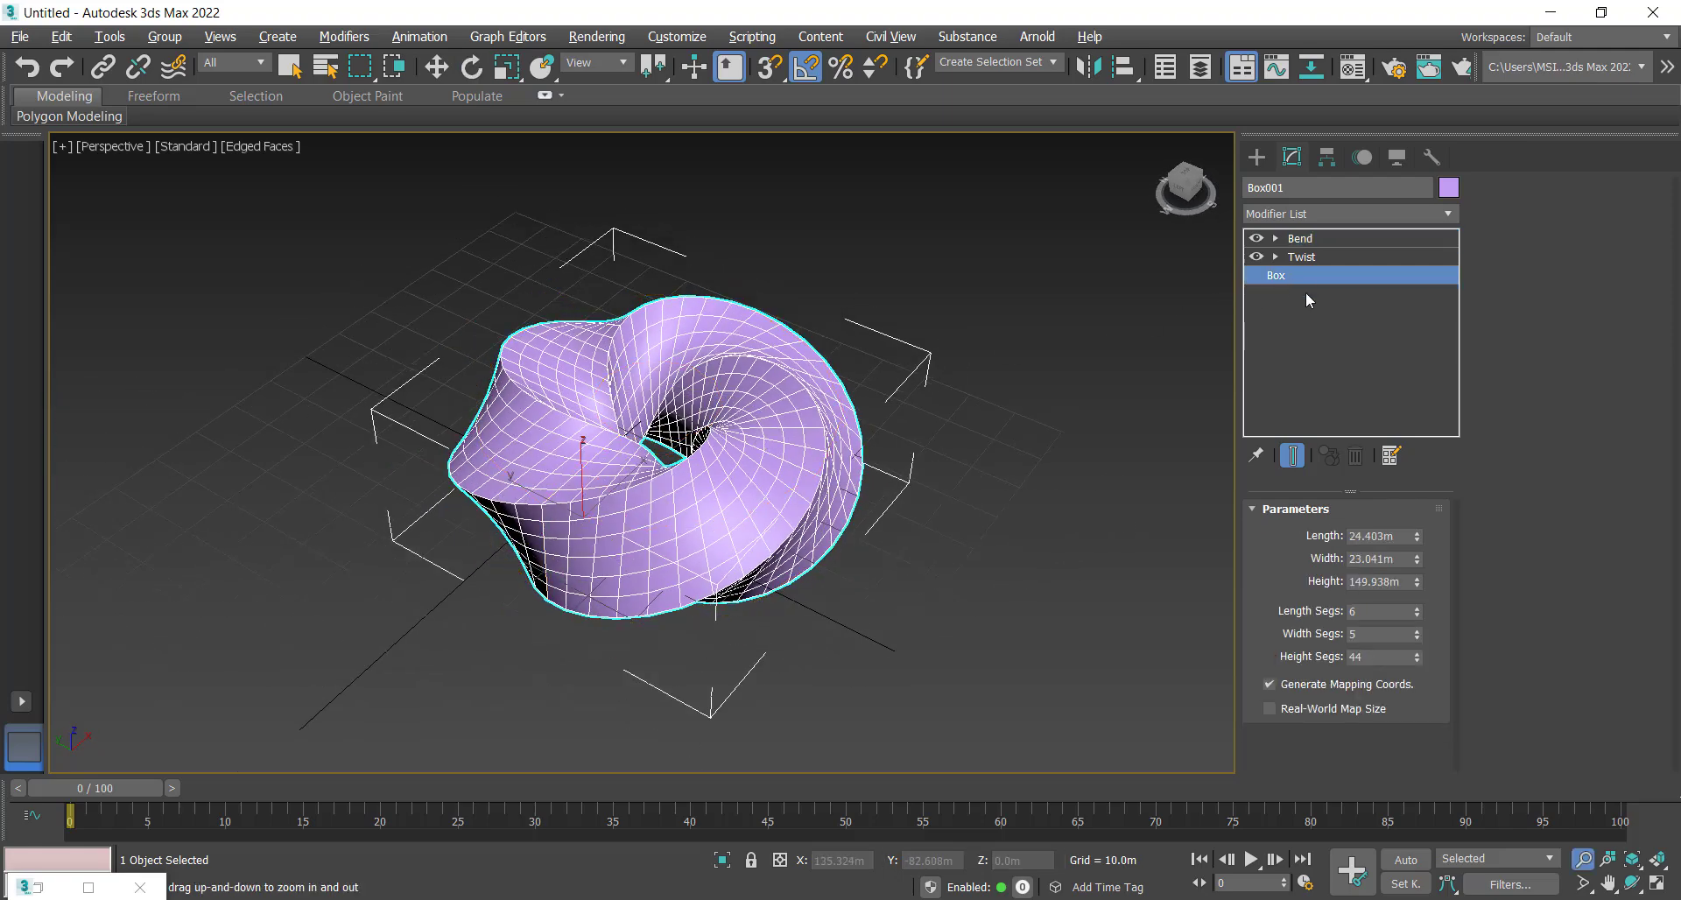
pyautogui.moveTo(1418, 538)
pyautogui.mouseDown()
pyautogui.moveTo(1417, 593)
pyautogui.moveTo(1419, 521)
pyautogui.mouseUp()
pyautogui.keyDown('alt'); pyautogui.moveTo(996, 470); pyautogui.dragTo(810, 503, button='middle'); pyautogui.keyUp('alt')
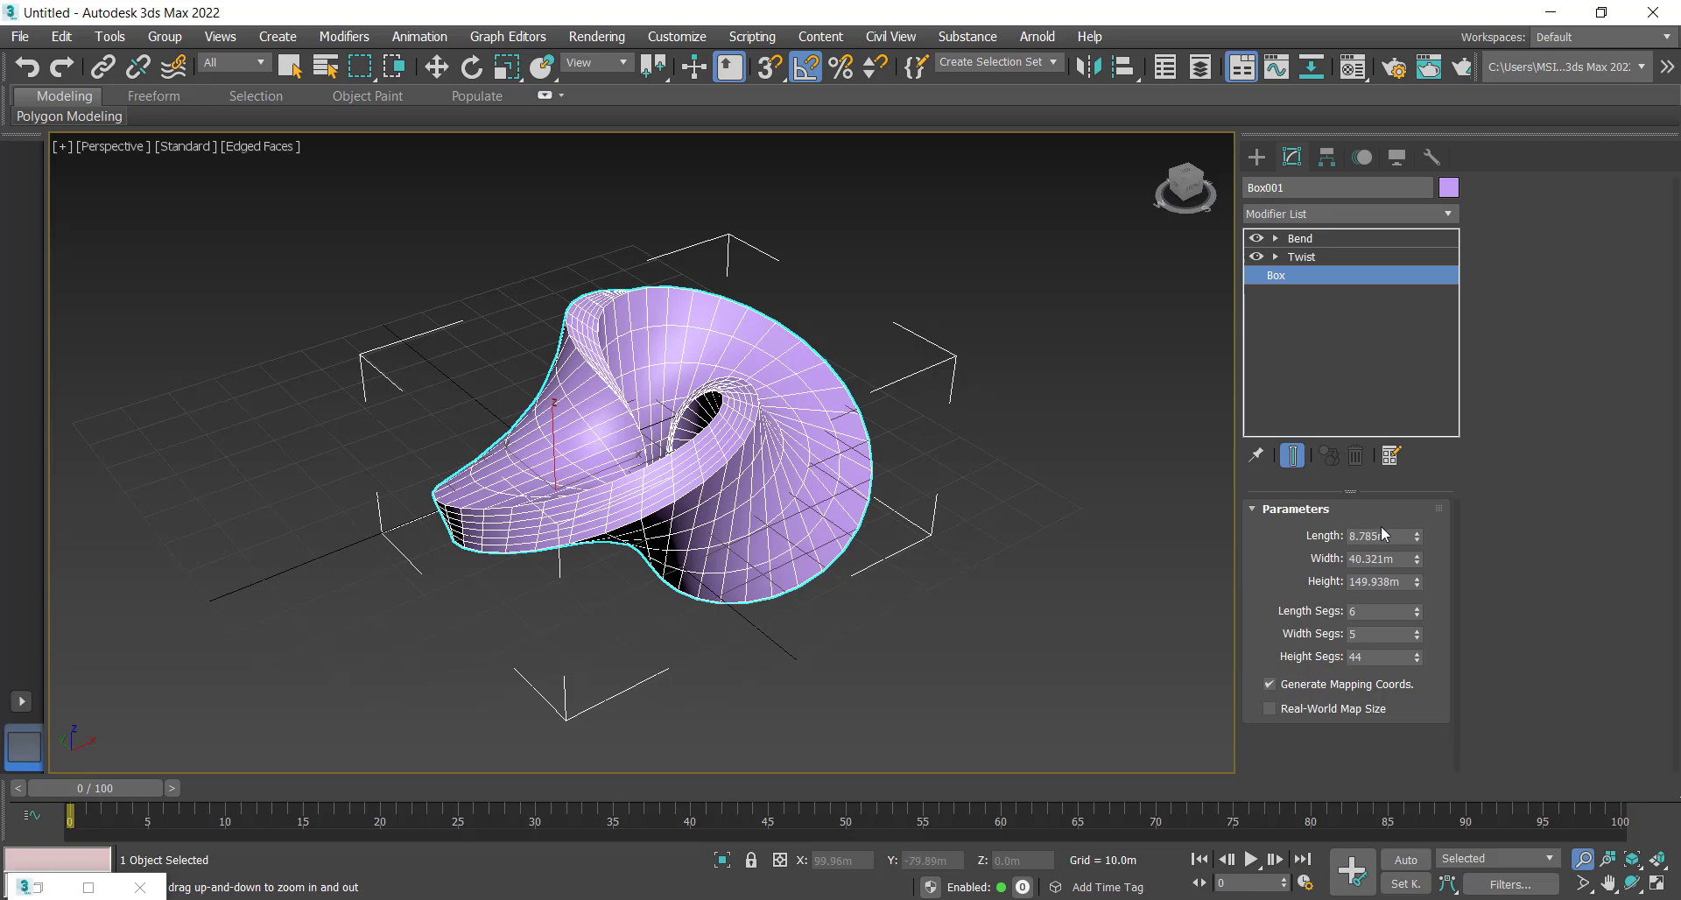
pyautogui.moveTo(1415, 535); pyautogui.dragTo(1415, 500)
# - Clone the twisted ring along the X axis, placing the copy at about X 114.5 m
pyautogui.scroll(3, 870, 518)
pyautogui.press('w')
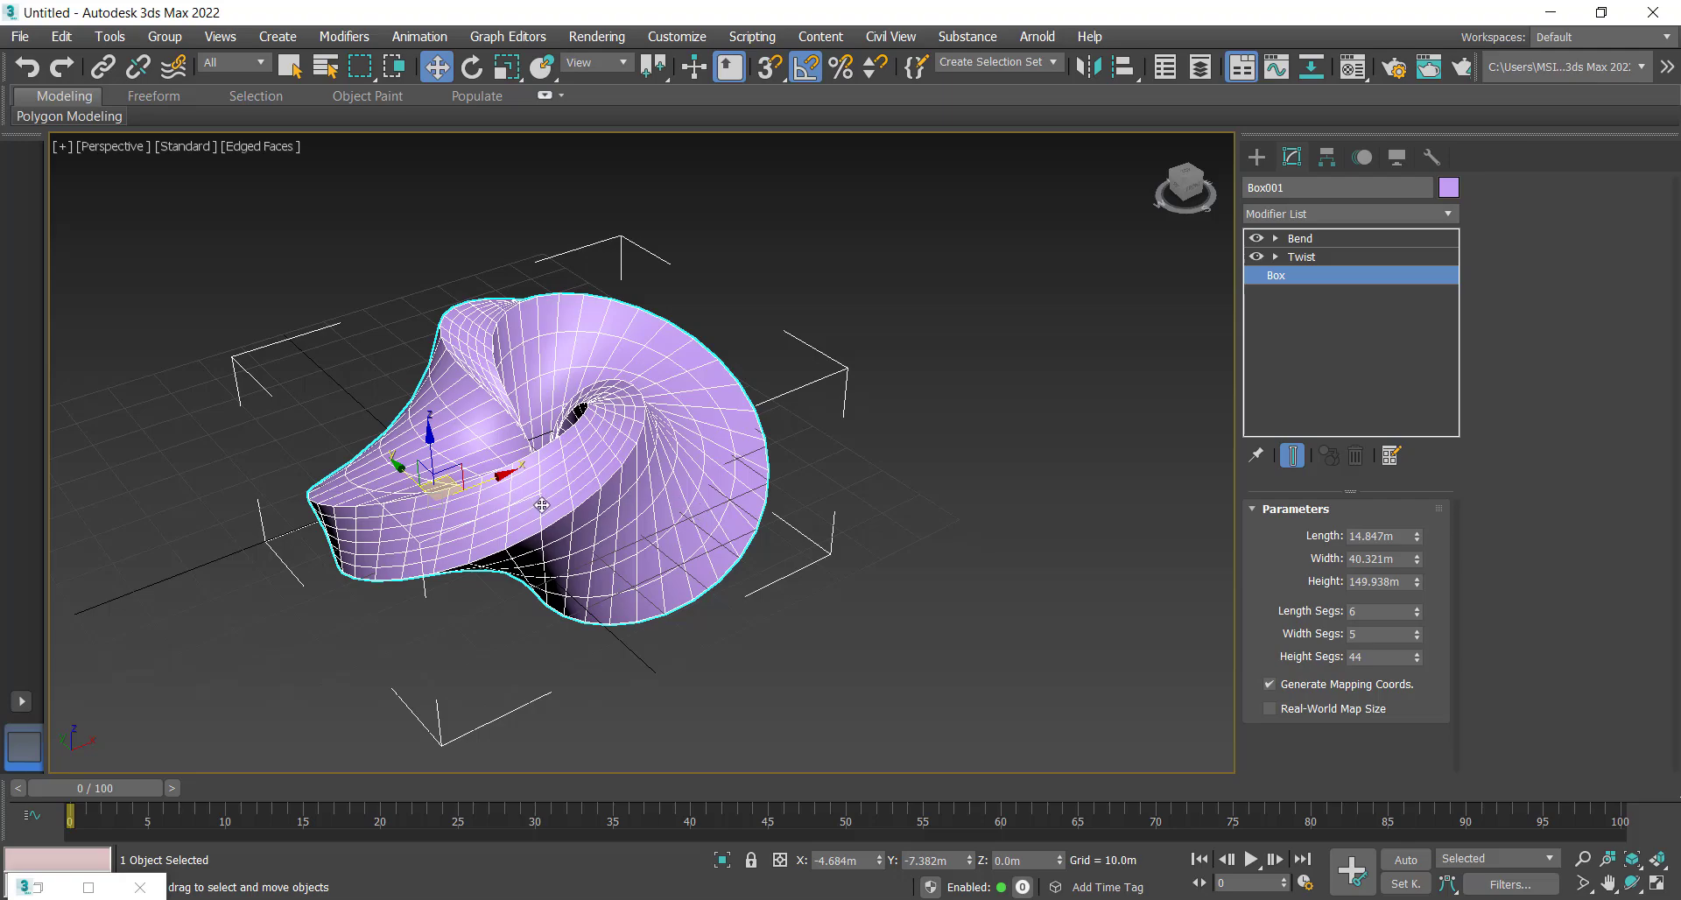
pyautogui.scroll(-2, 582, 538)
pyautogui.scroll(2, 525, 535)
pyautogui.scroll(-1, 368, 525)
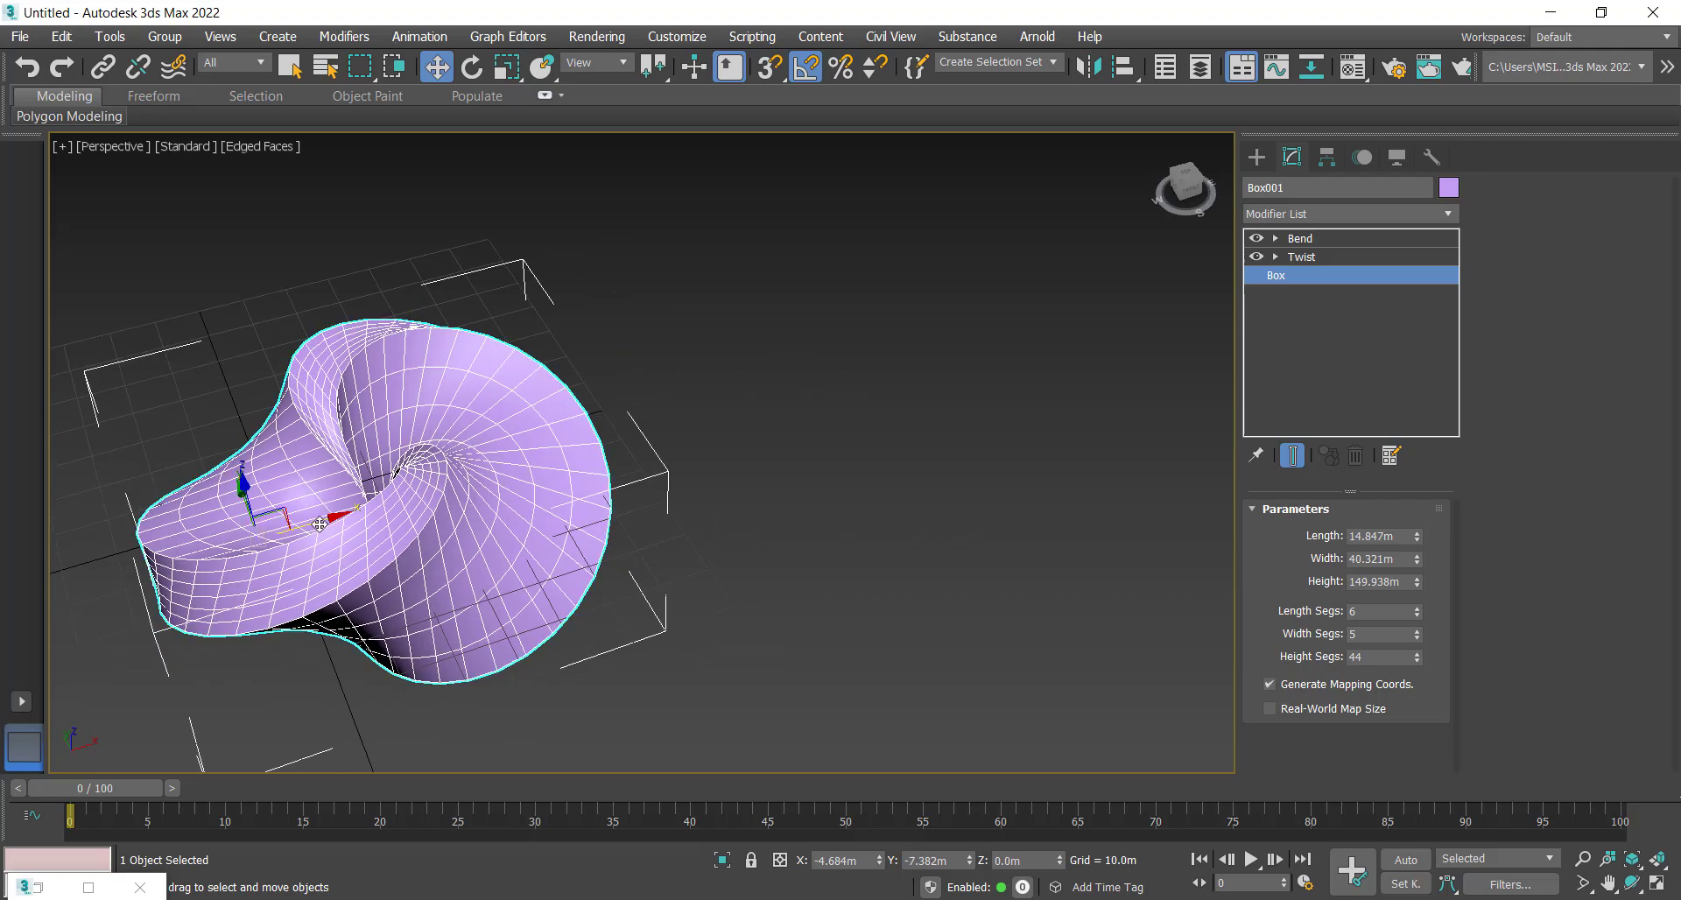
pyautogui.keyDown('shift'); pyautogui.moveTo(320, 523); pyautogui.dragTo(878, 342); pyautogui.keyUp('shift')
pyautogui.click(844, 552)
pyautogui.scroll(2, 713, 499)
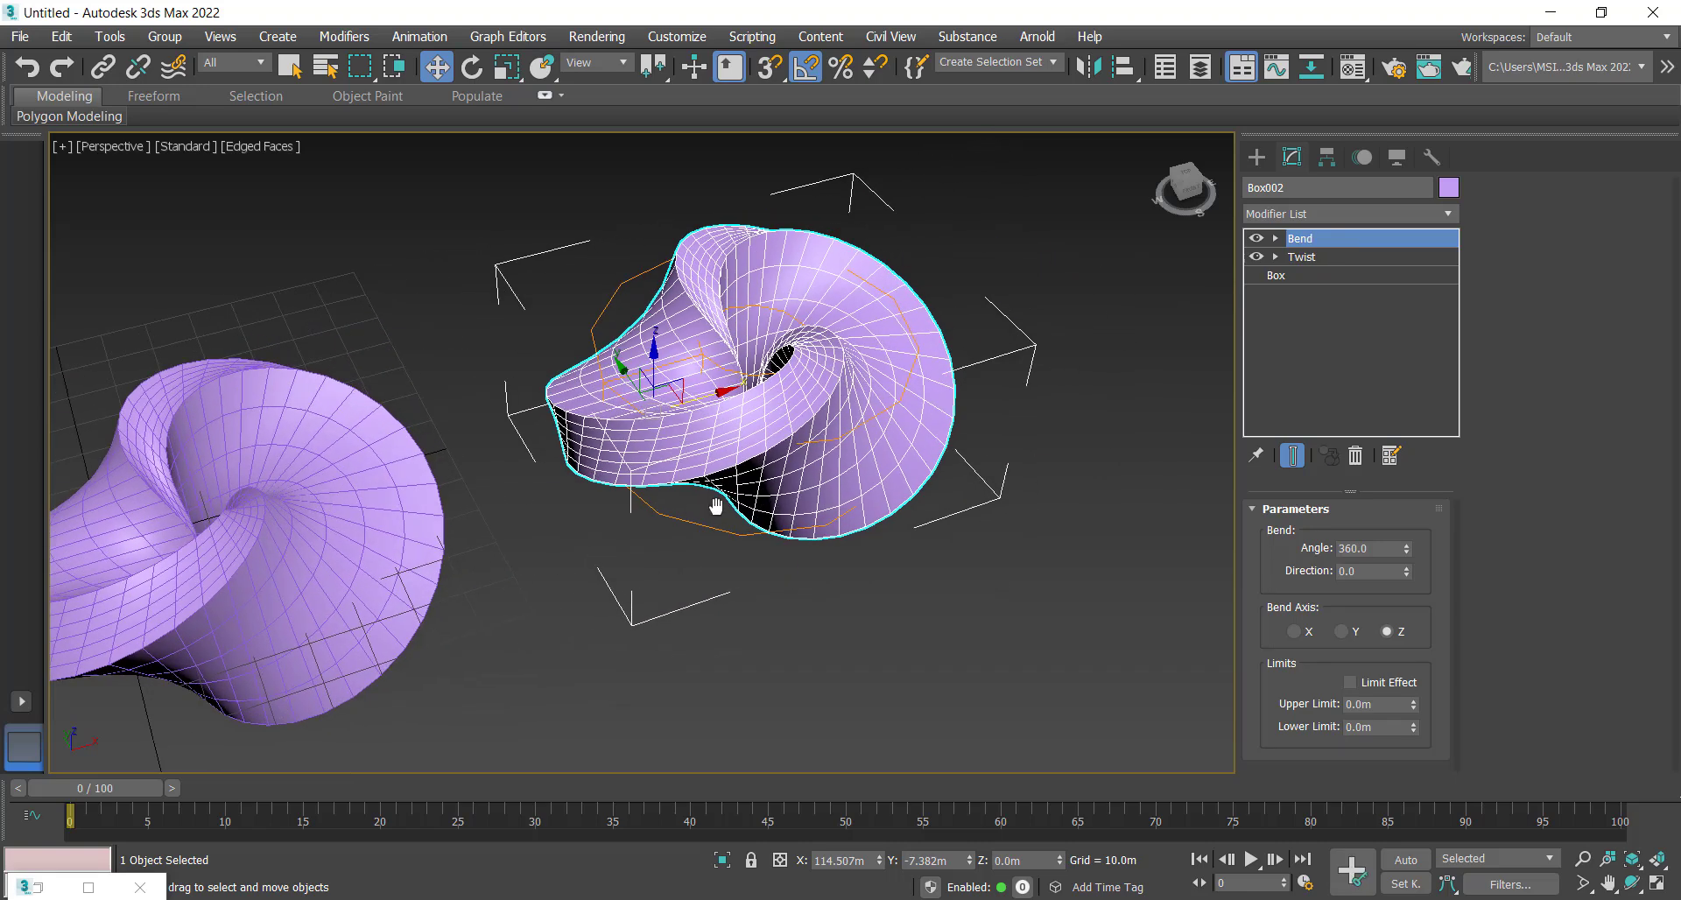
# - Set the length and width of the copy's base box to 35 m each
pyautogui.scroll(-1, 296, 514)
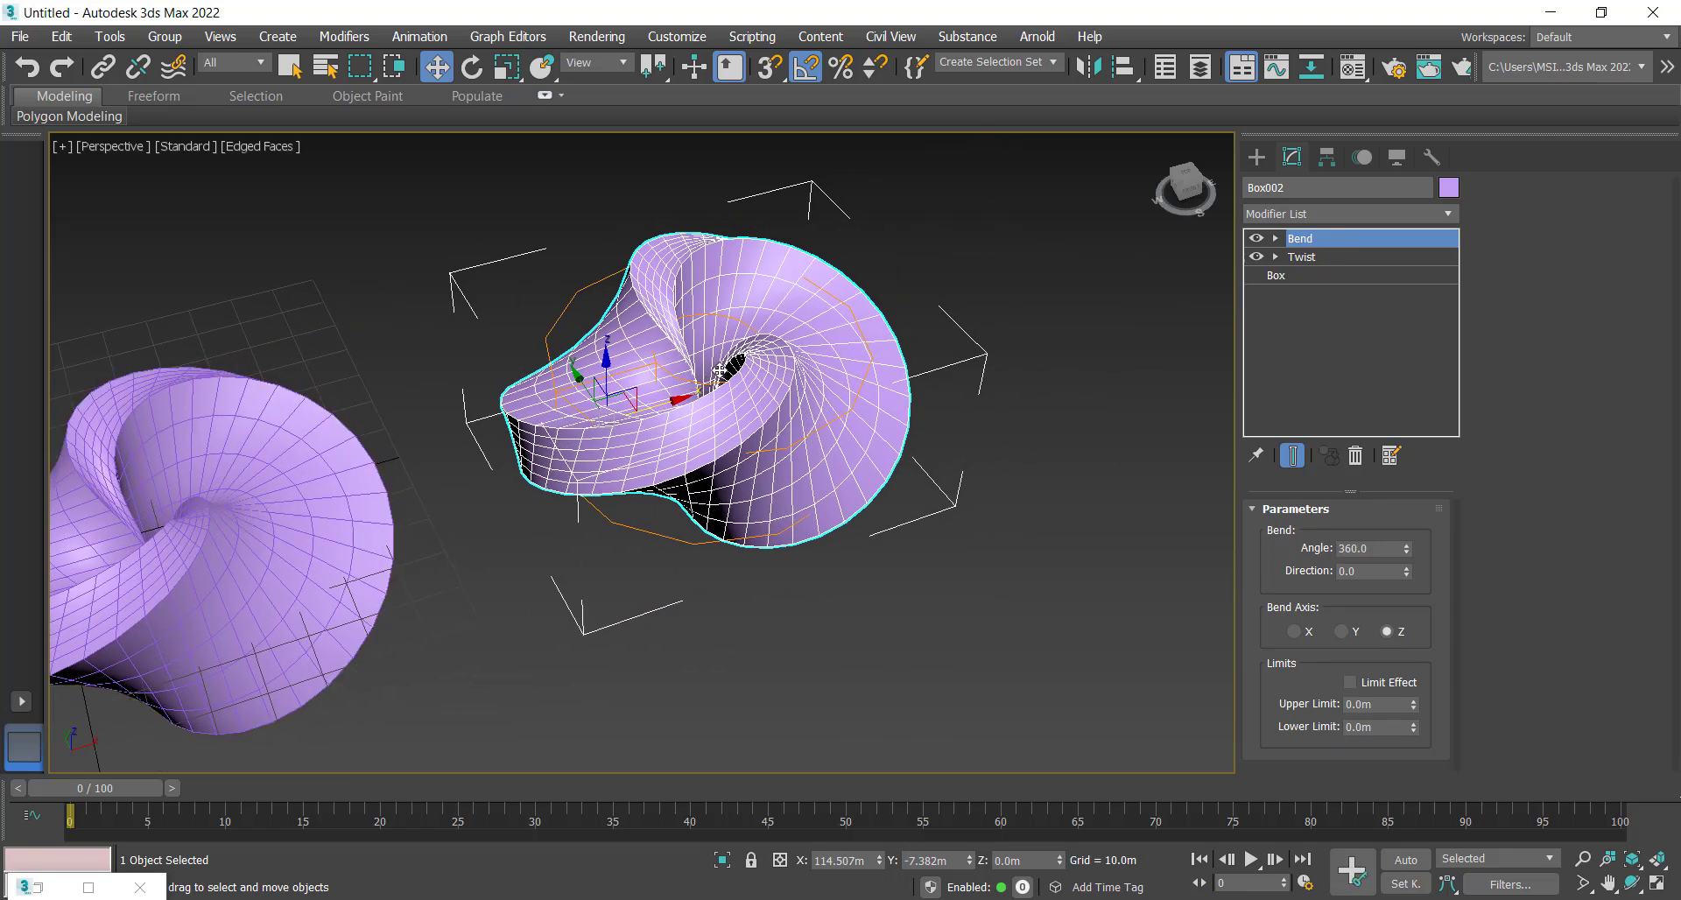
pyautogui.click(1313, 275)
pyautogui.doubleClick(1359, 535)
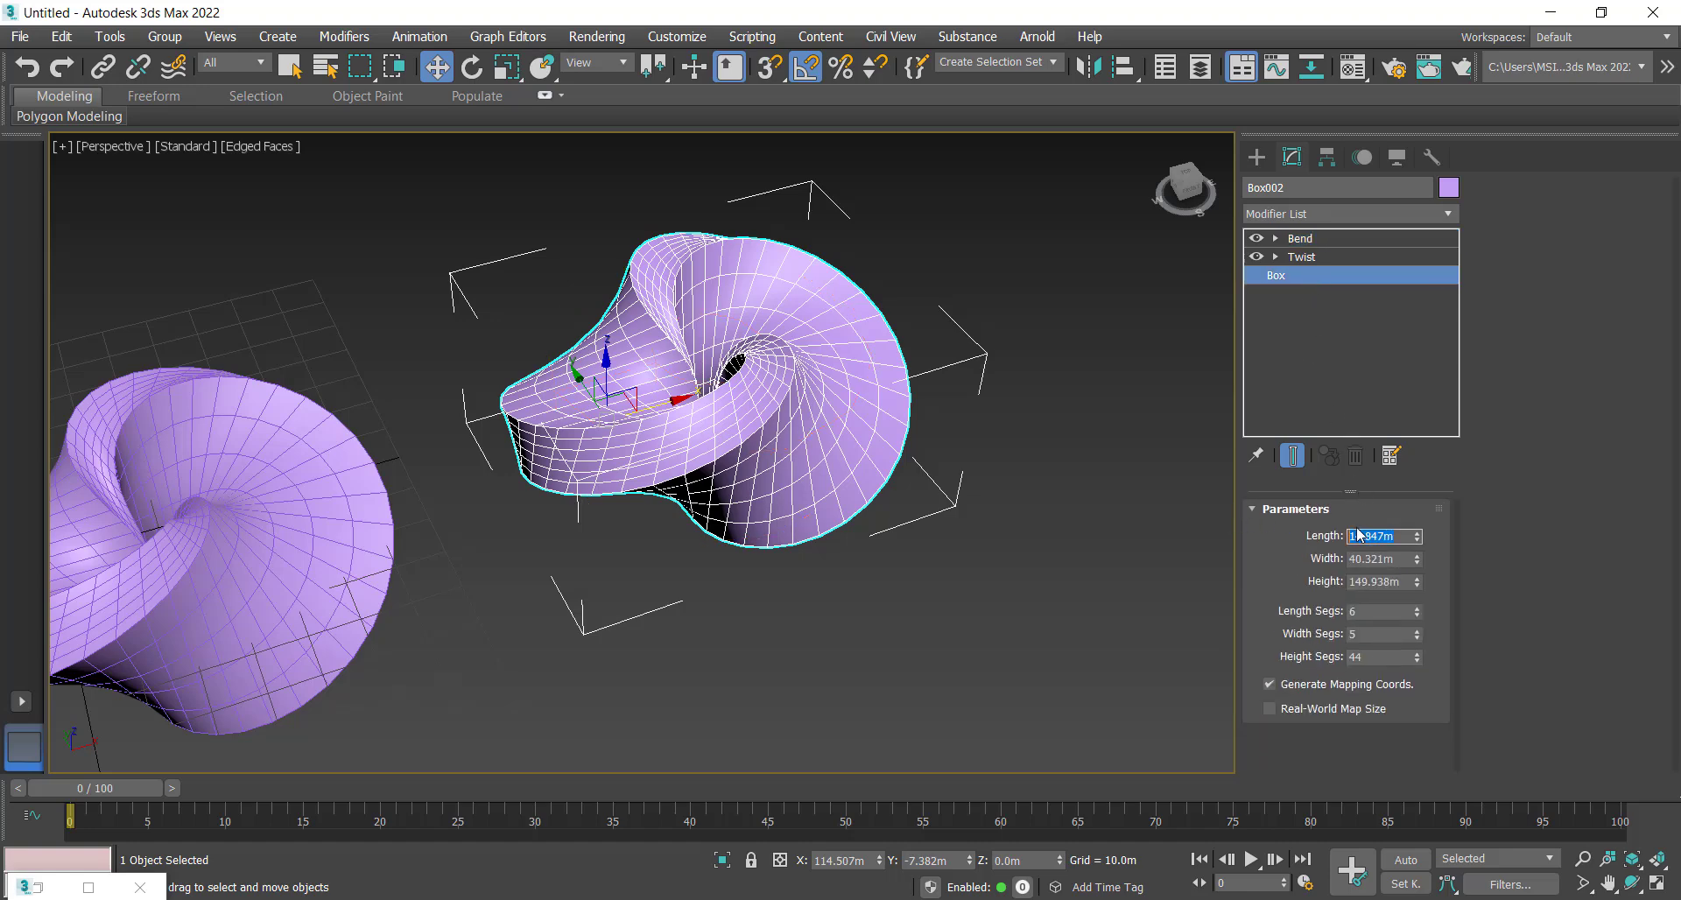
pyautogui.write('35')
pyautogui.press('Tab')
pyautogui.write('35')
pyautogui.press('Return')
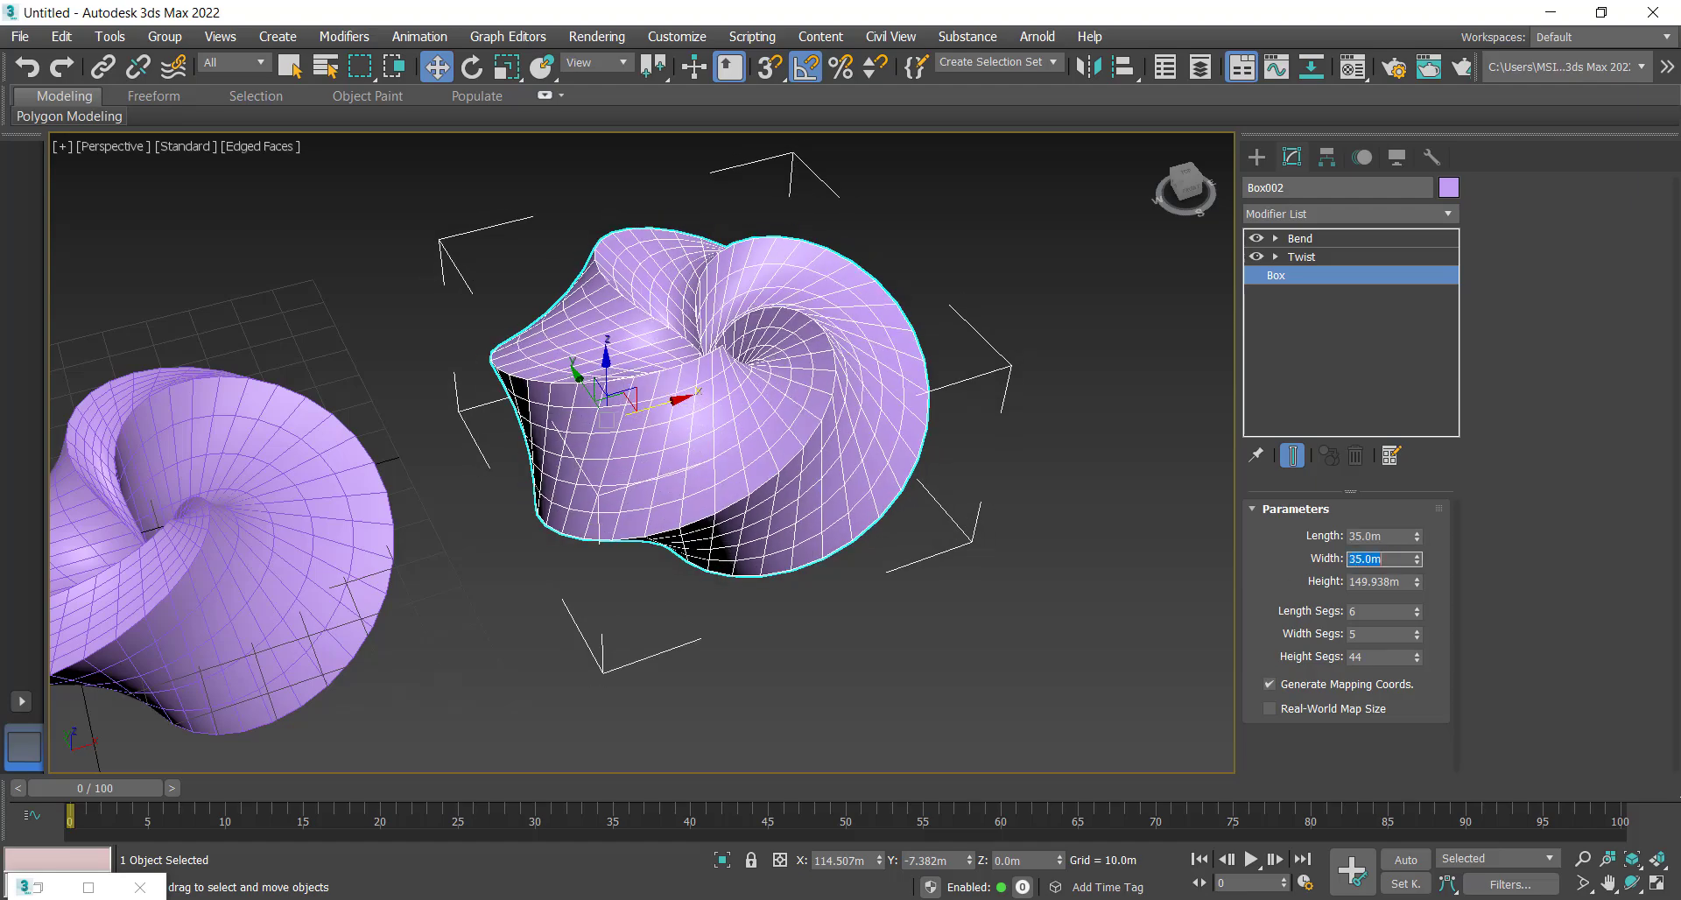
# - Add a Slice modifier above the Bend modifier on the copied ring
pyautogui.keyDown('alt'); pyautogui.moveTo(778, 466); pyautogui.dragTo(766, 433, button='middle'); pyautogui.keyUp('alt')
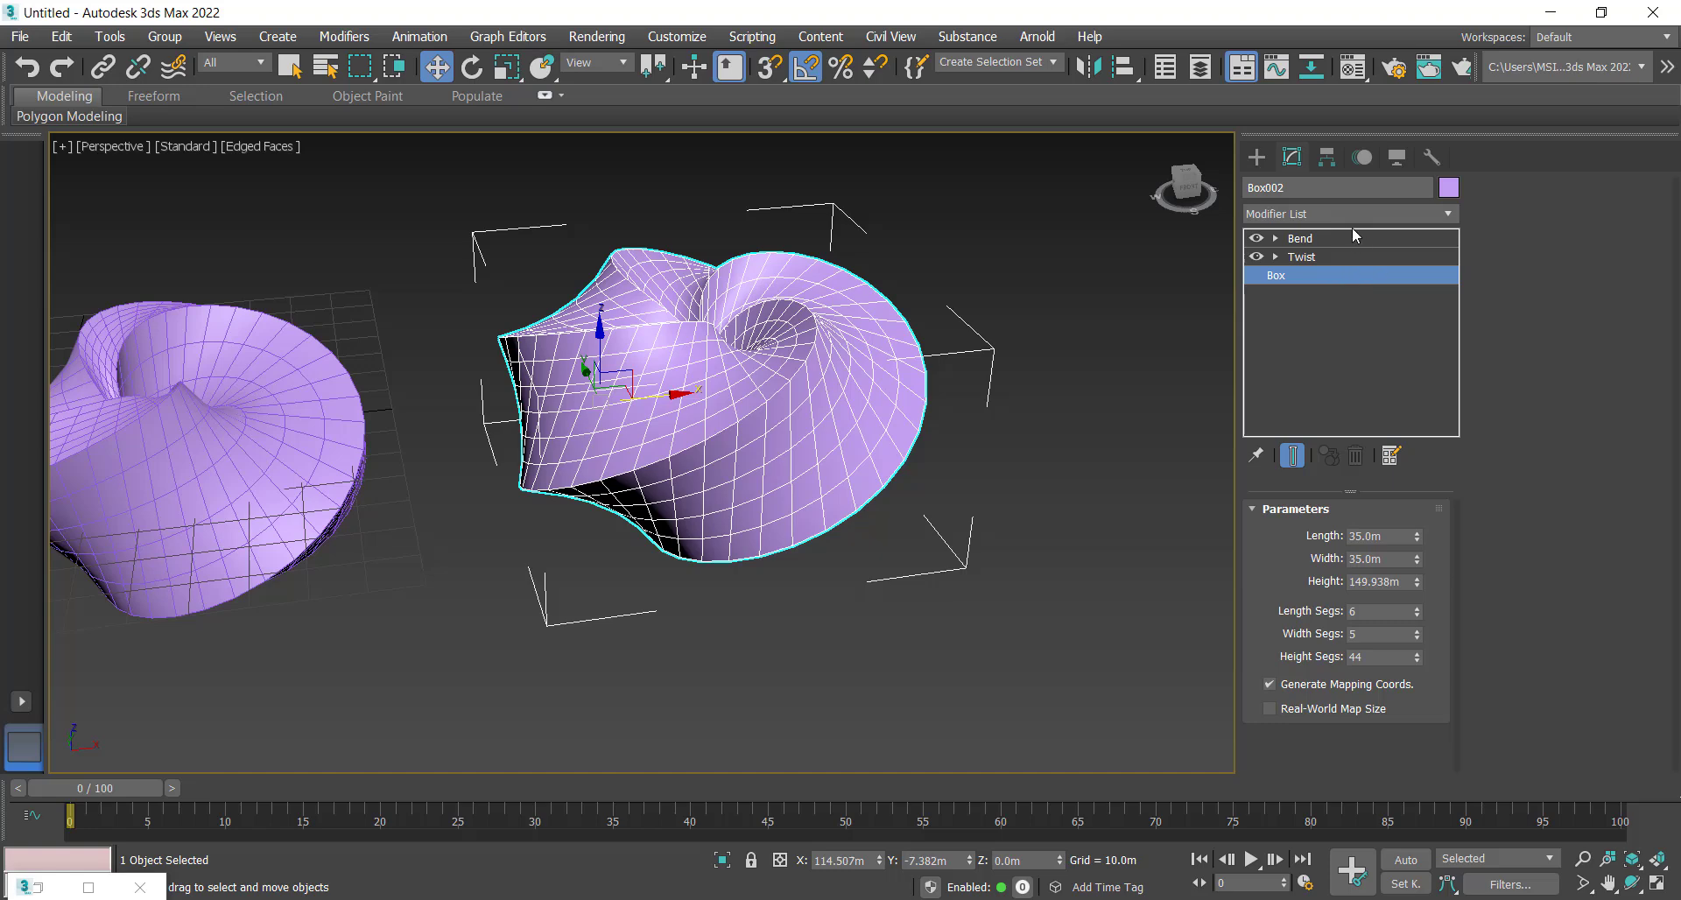
pyautogui.click(1305, 238)
pyautogui.click(1355, 214)
pyautogui.scroll(-3, 1355, 210)
pyautogui.press('s')
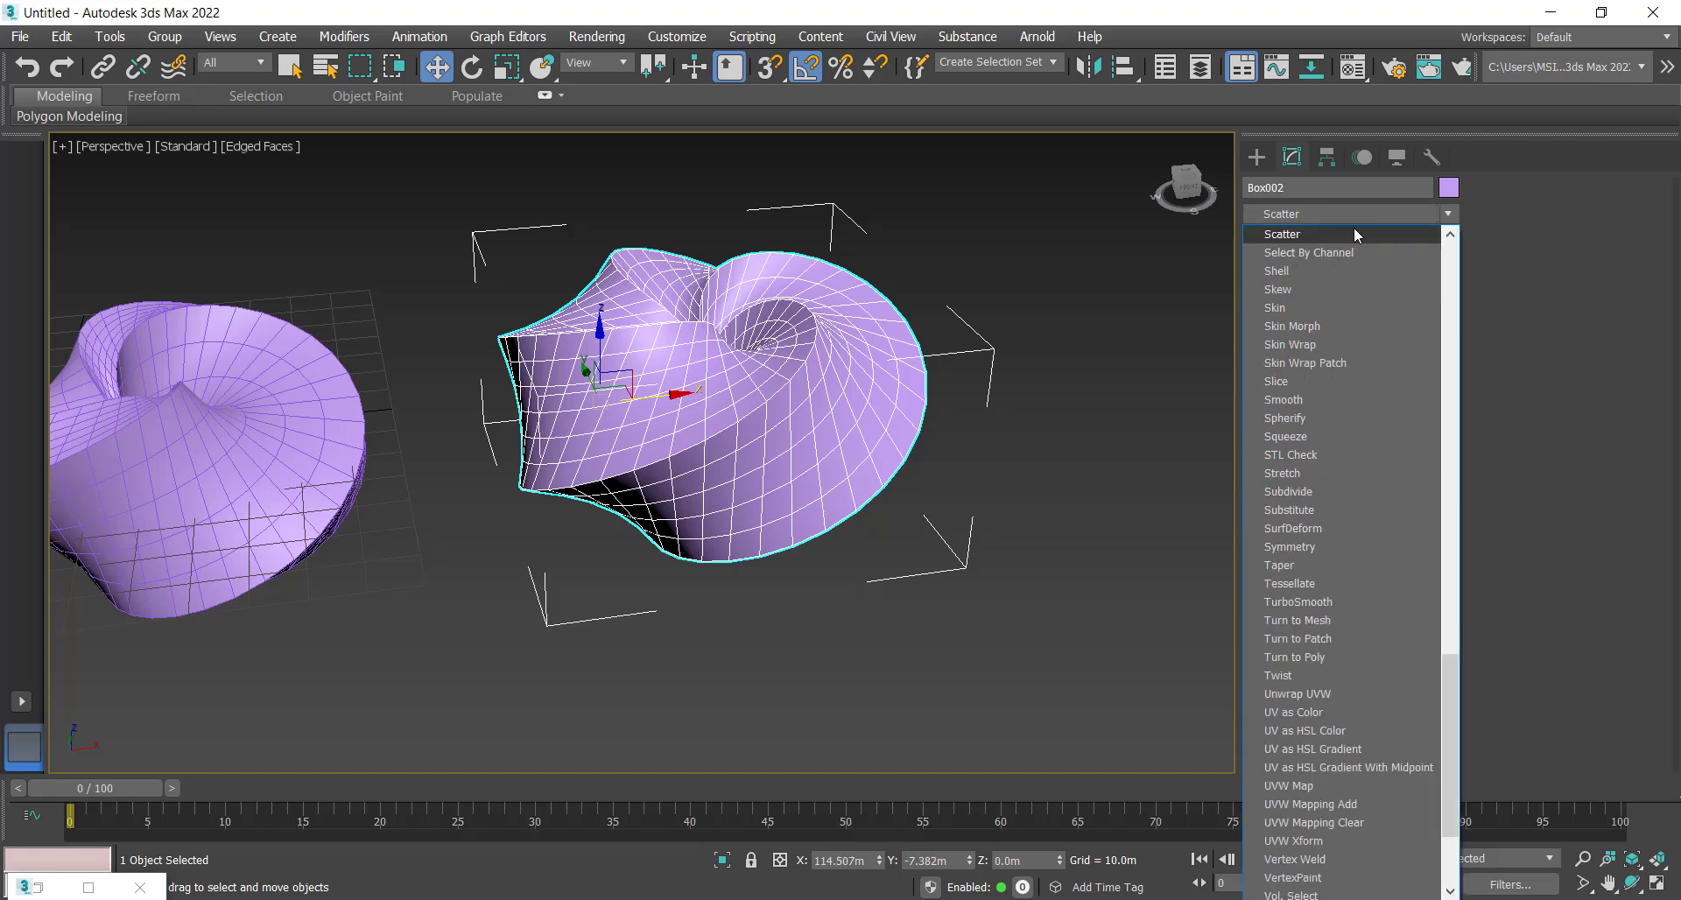
pyautogui.press('e')
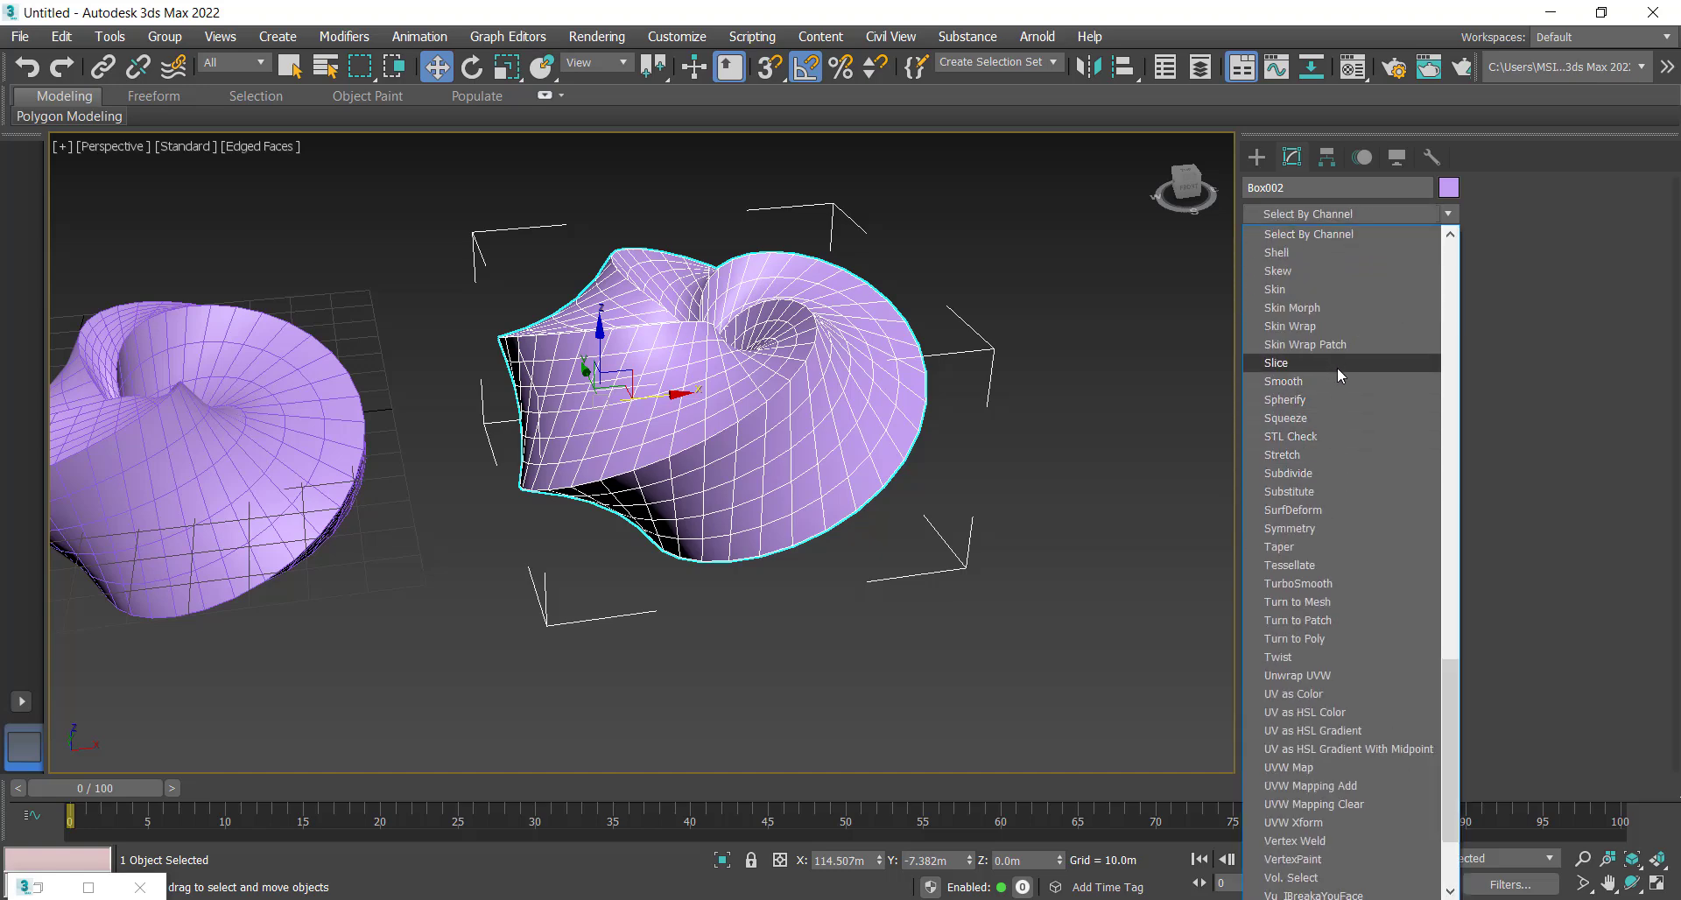
pyautogui.click(1338, 364)
# - Rotate the Slice modifier's slice plane about the X axis so that it lies horizontally
pyautogui.click(1276, 238)
pyautogui.click(1279, 255)
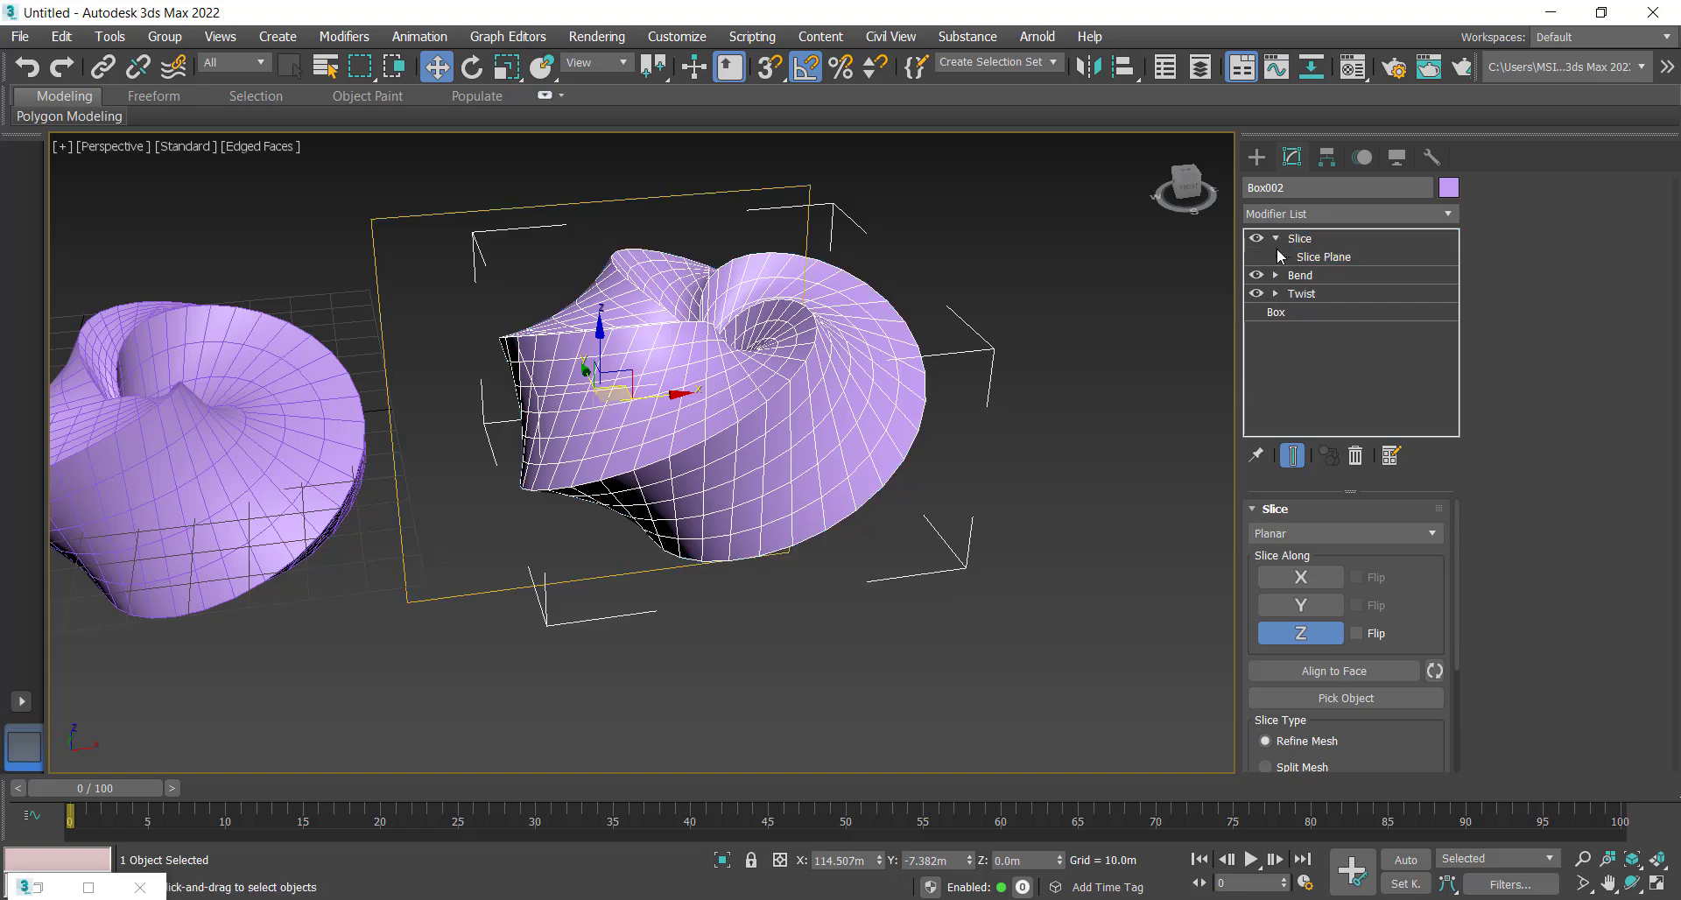
pyautogui.click(472, 68)
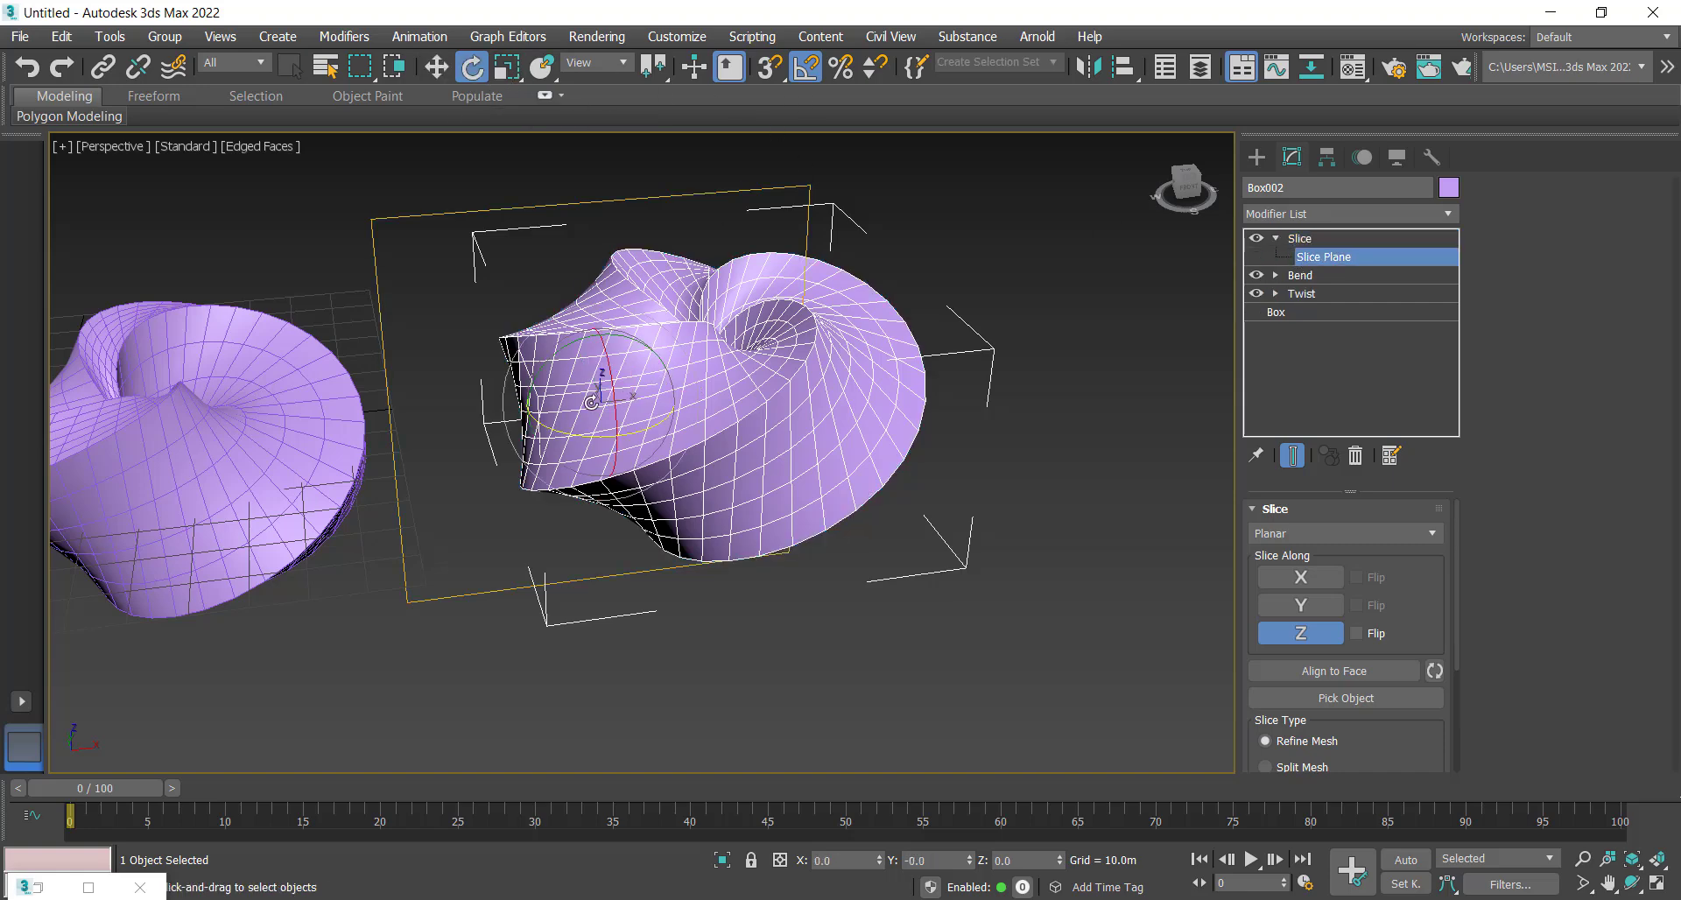
pyautogui.moveTo(606, 390); pyautogui.dragTo(617, 306)
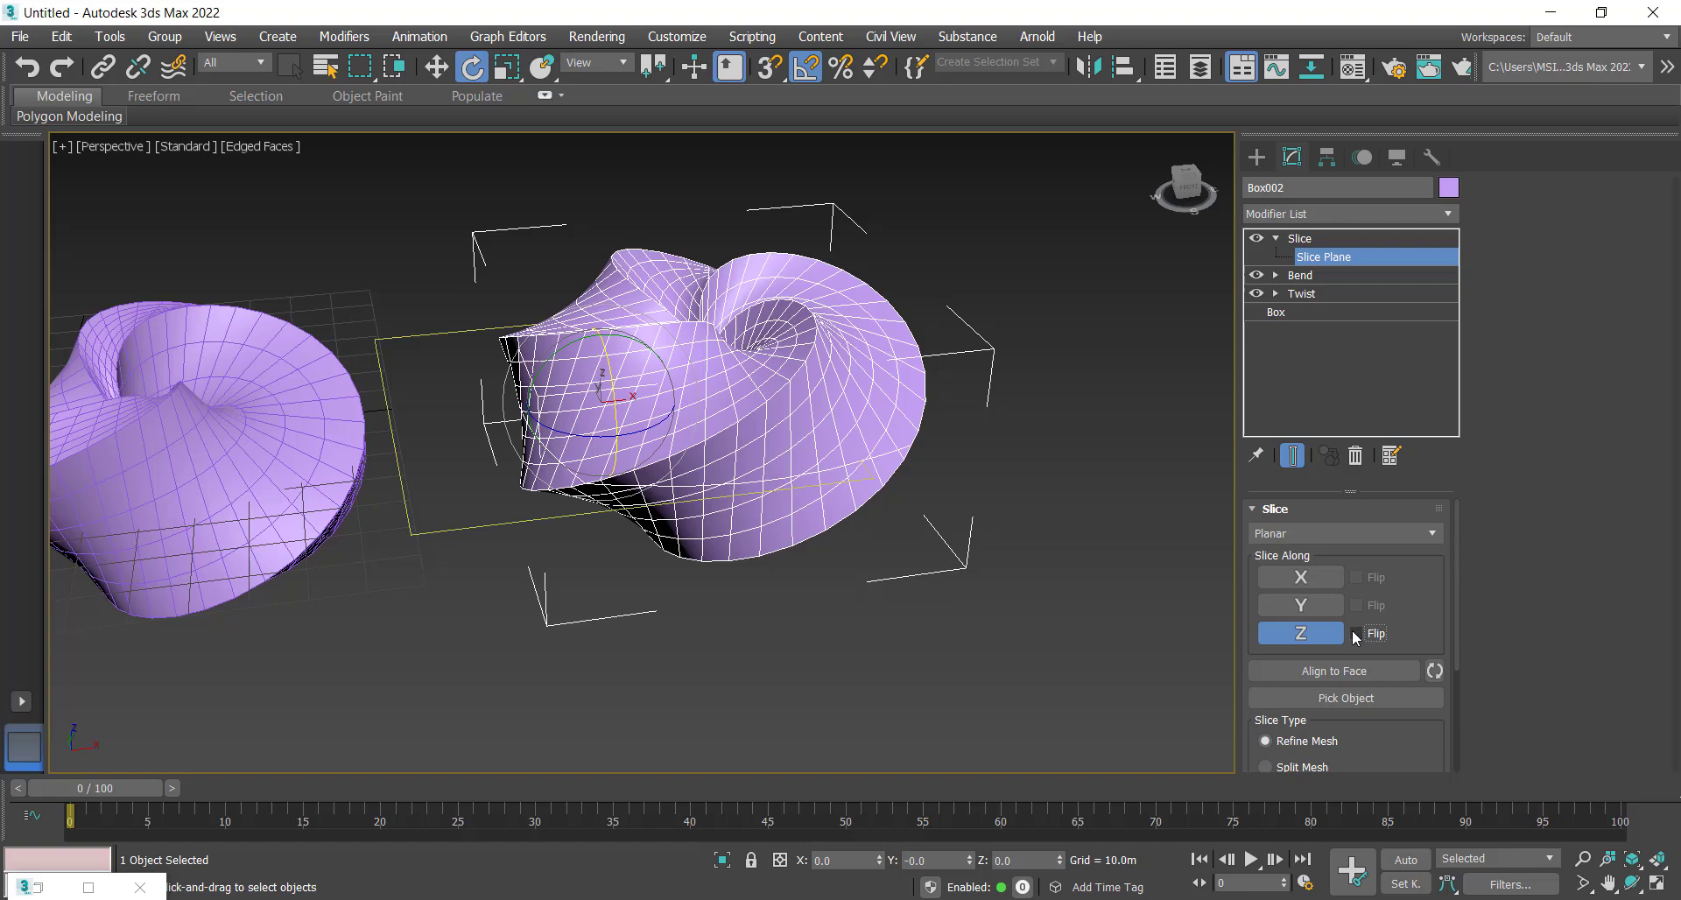
pyautogui.scroll(-1, 1357, 639)
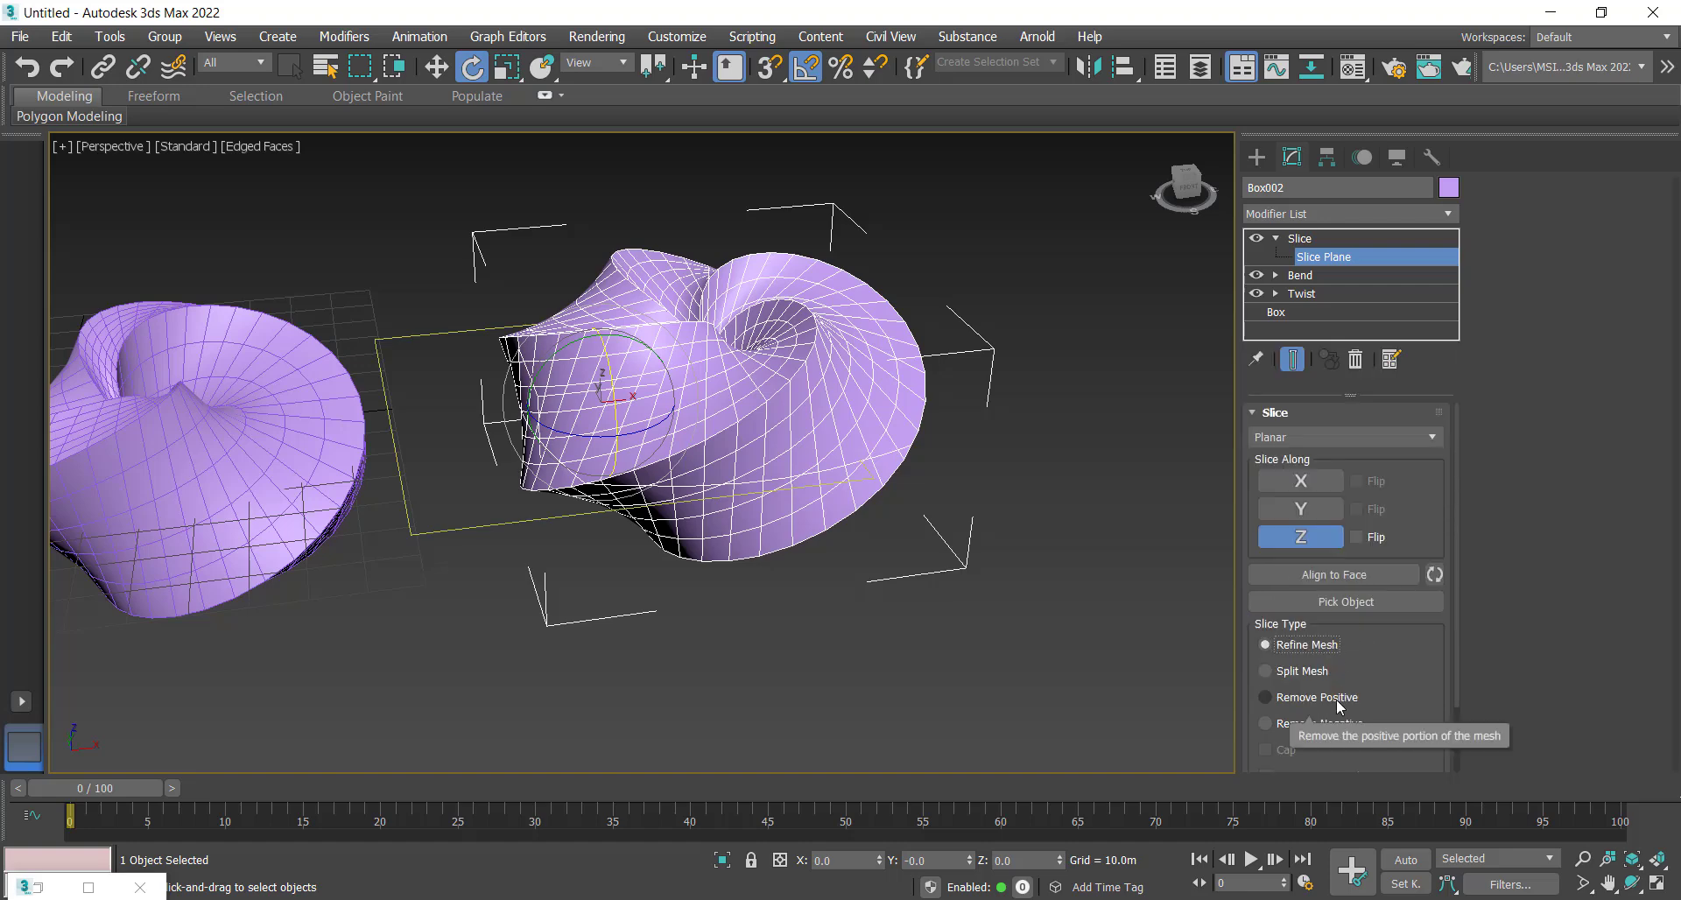